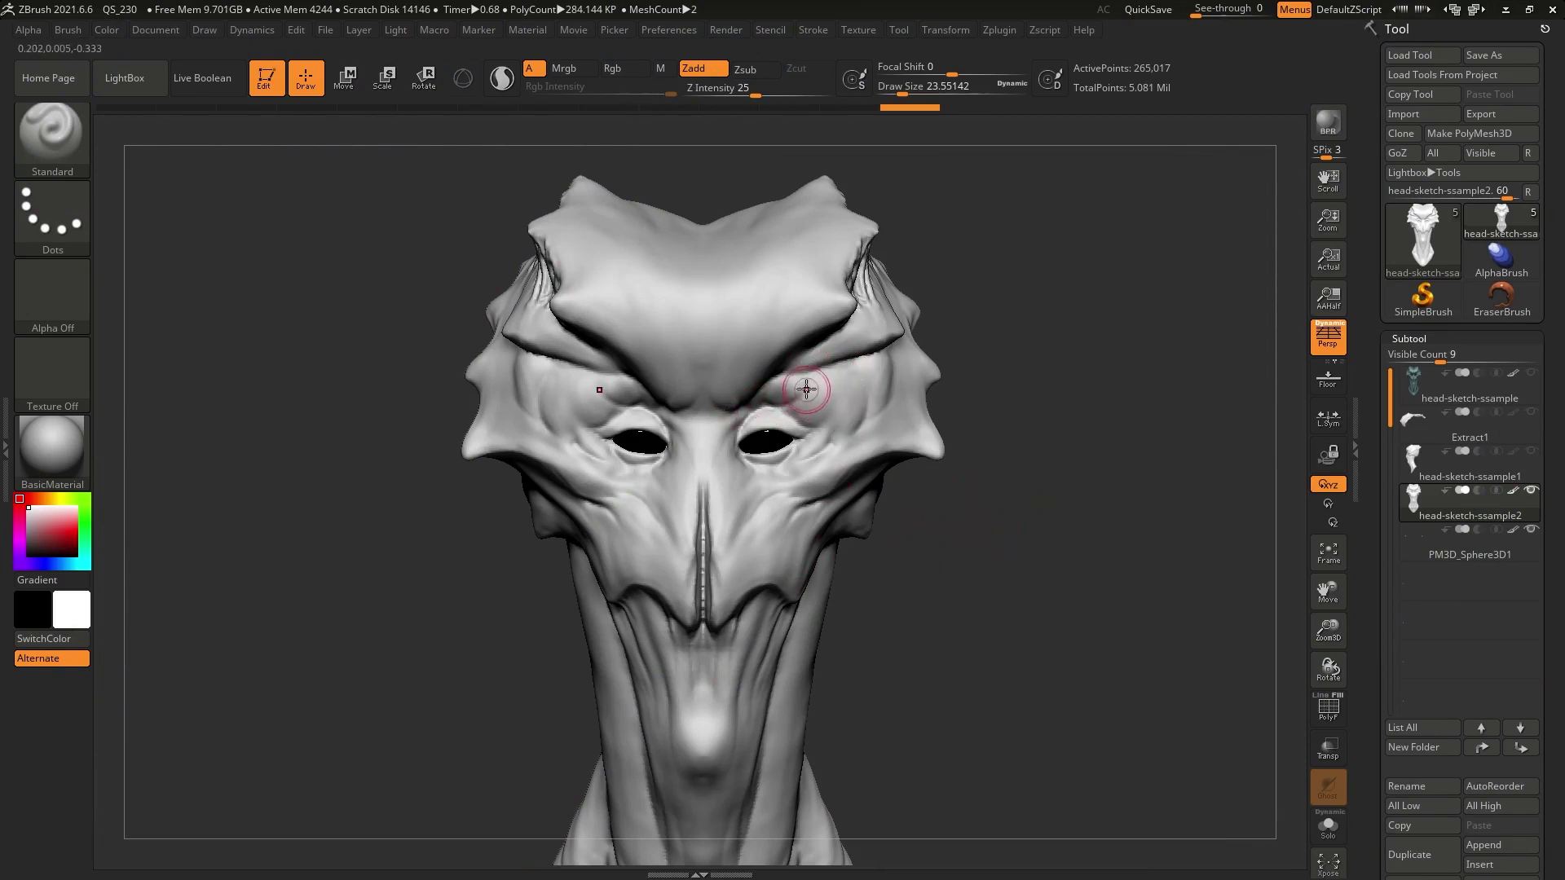
# Step: Isolate the head-sketch-ssample2 subtool with Solo
pyautogui.moveTo(889, 553); pyautogui.dragTo(928, 548)
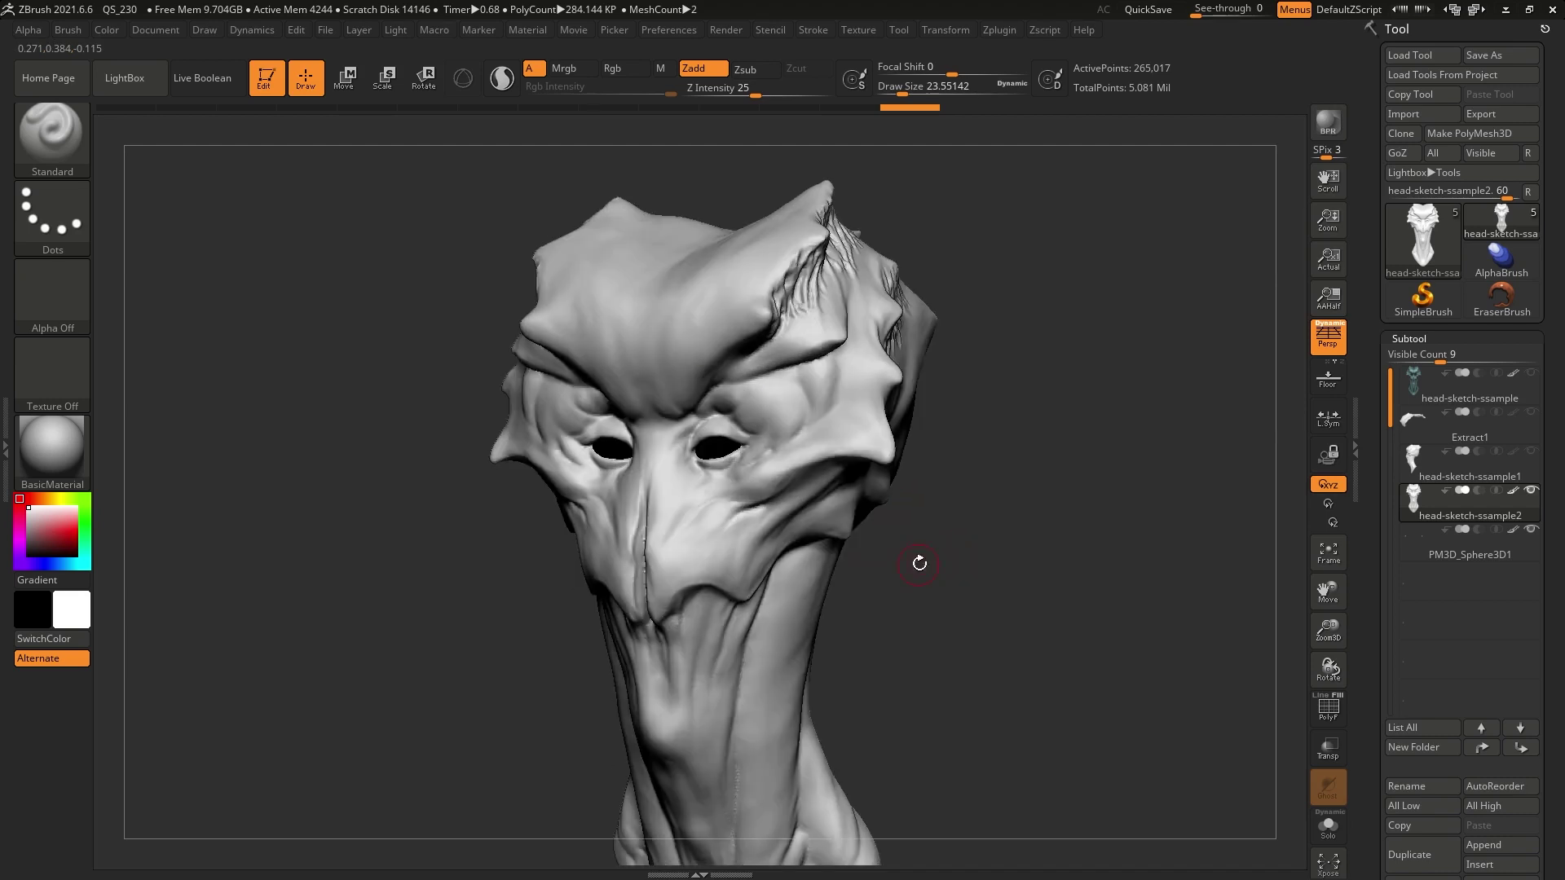
pyautogui.click(1435, 476)
pyautogui.click(1328, 825)
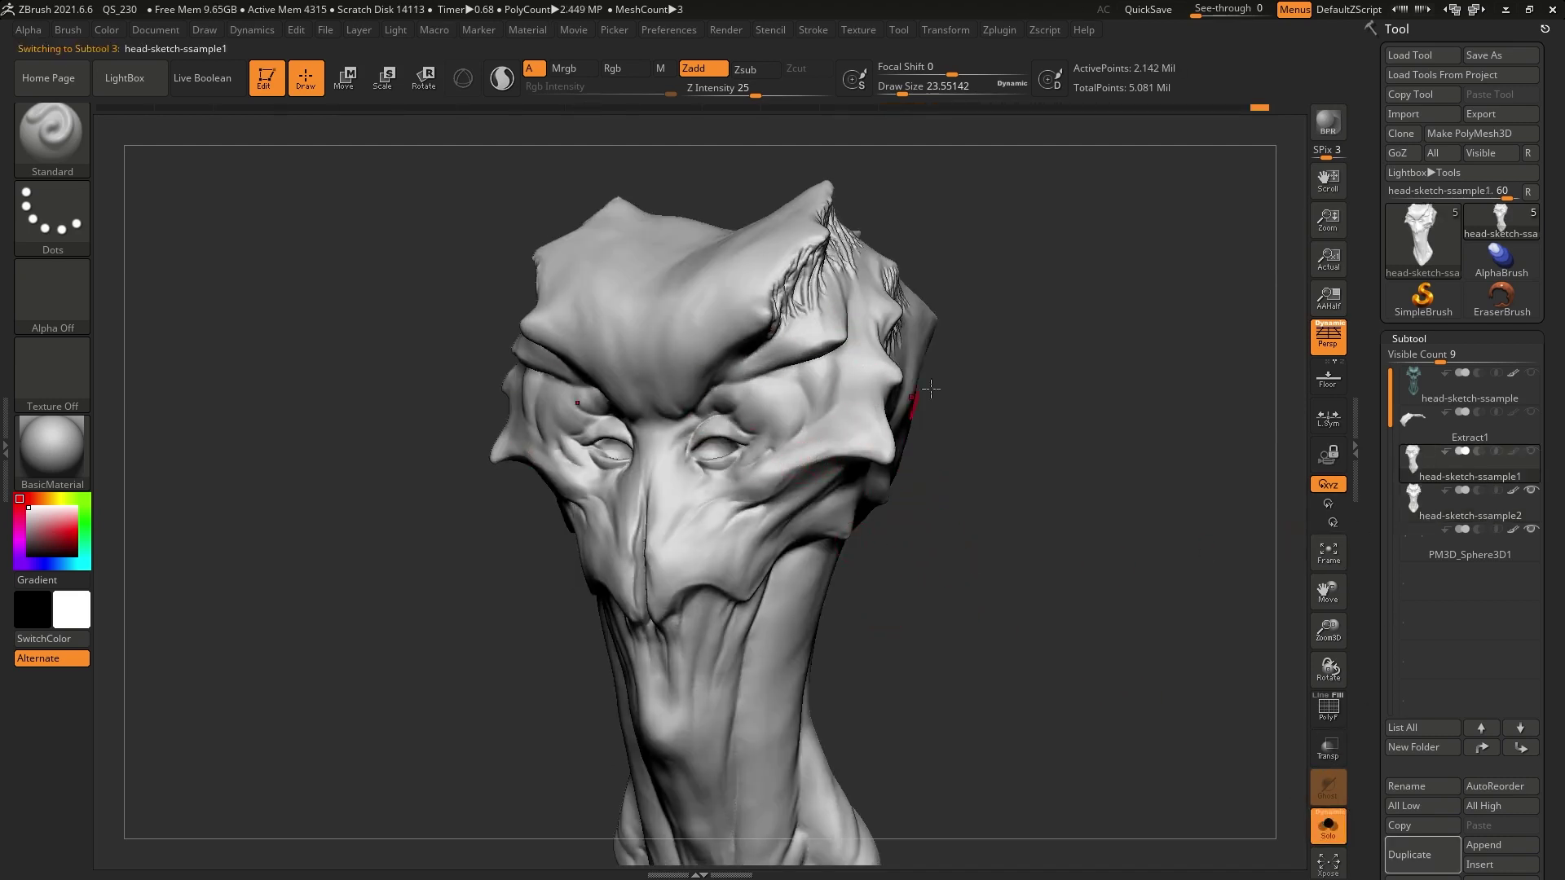
pyautogui.click(1470, 508)
pyautogui.moveTo(1070, 288); pyautogui.dragTo(1088, 369)
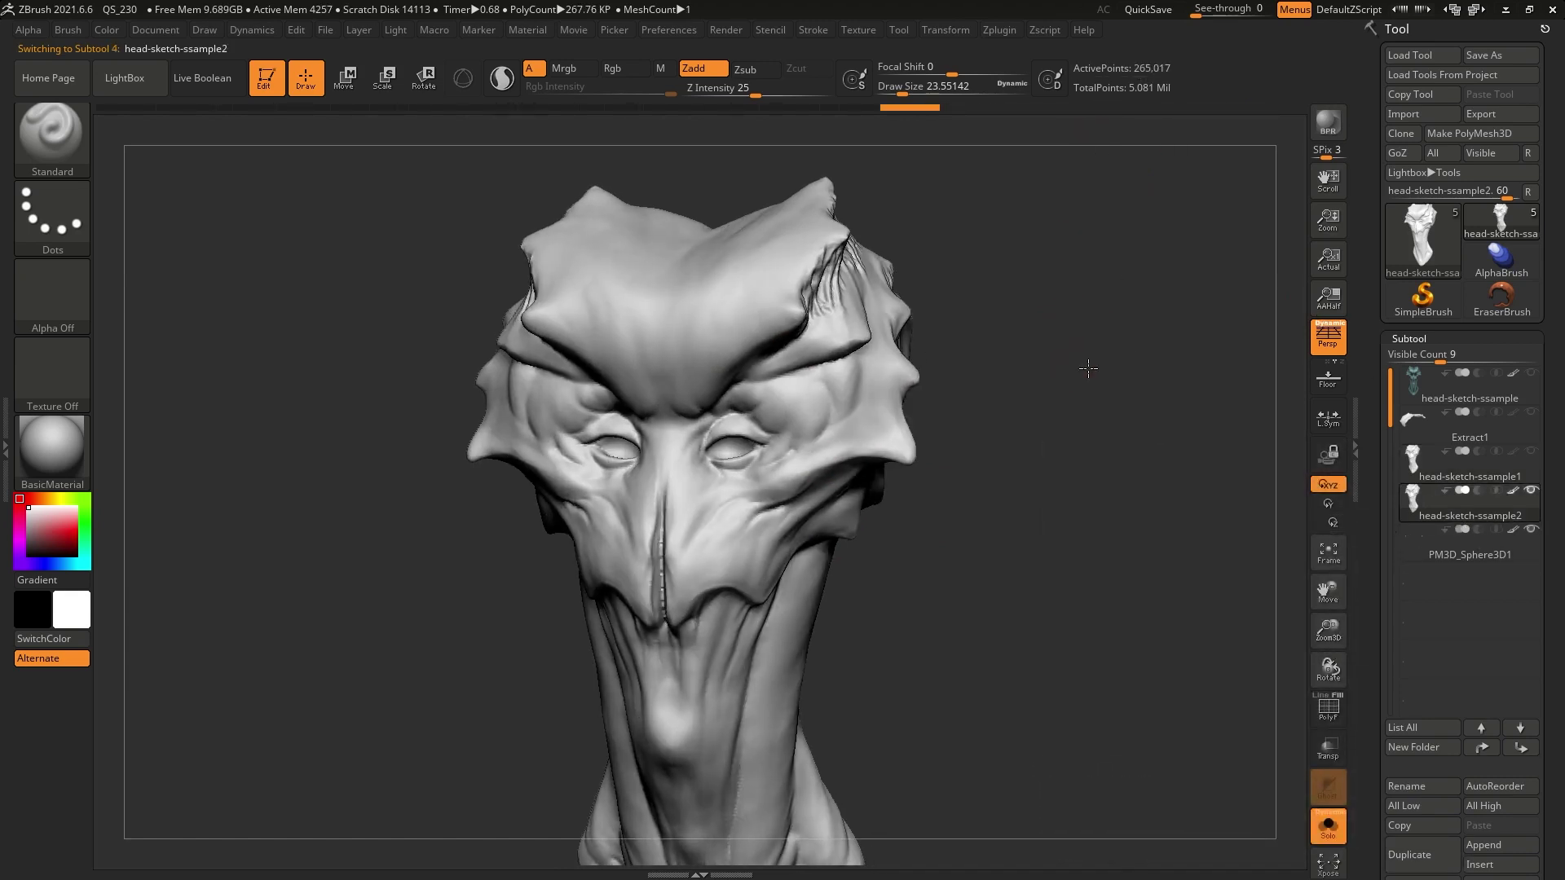
pyautogui.moveTo(982, 631); pyautogui.dragTo(954, 658)
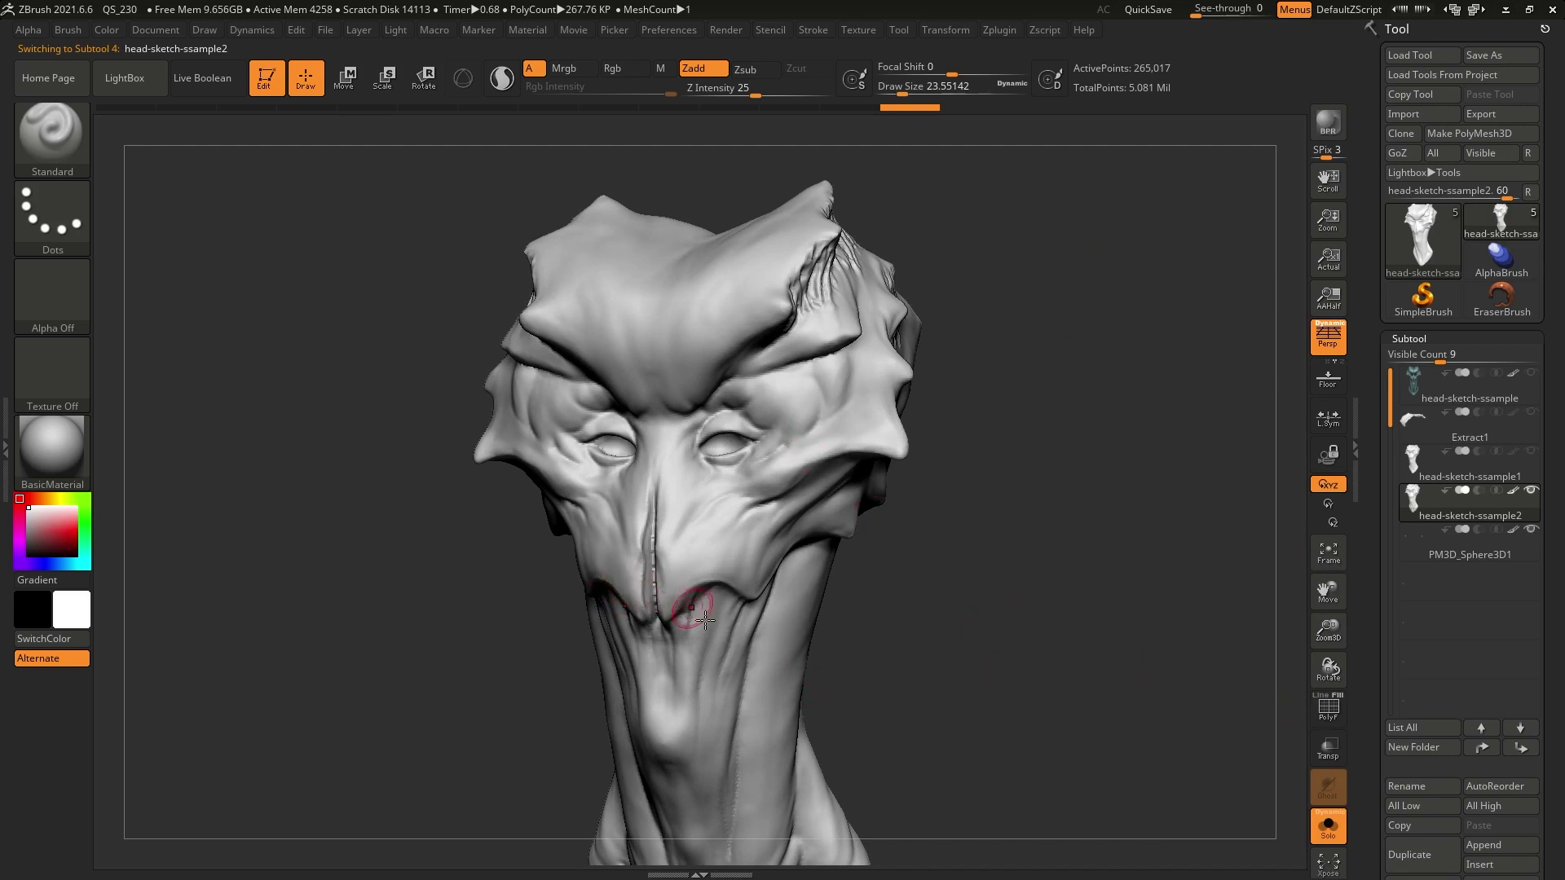
# Step: Mask the surfaces of the head that face the current view using MaskByDraft, and check the masked areas from the front
pyautogui.scroll(-5, 1368, 565)
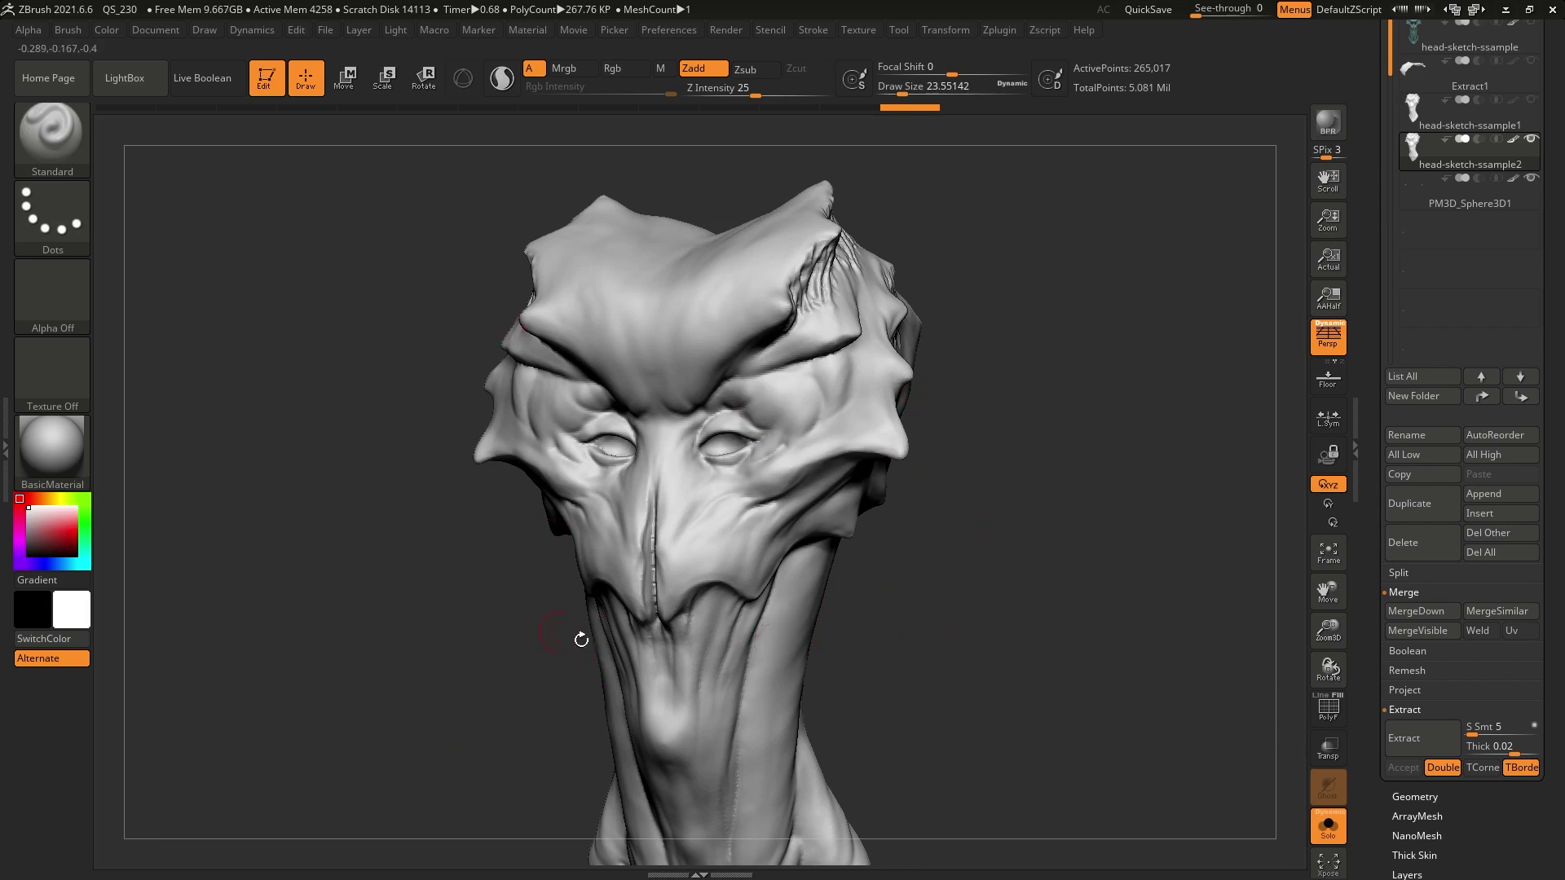
pyautogui.scroll(1, 1370, 459)
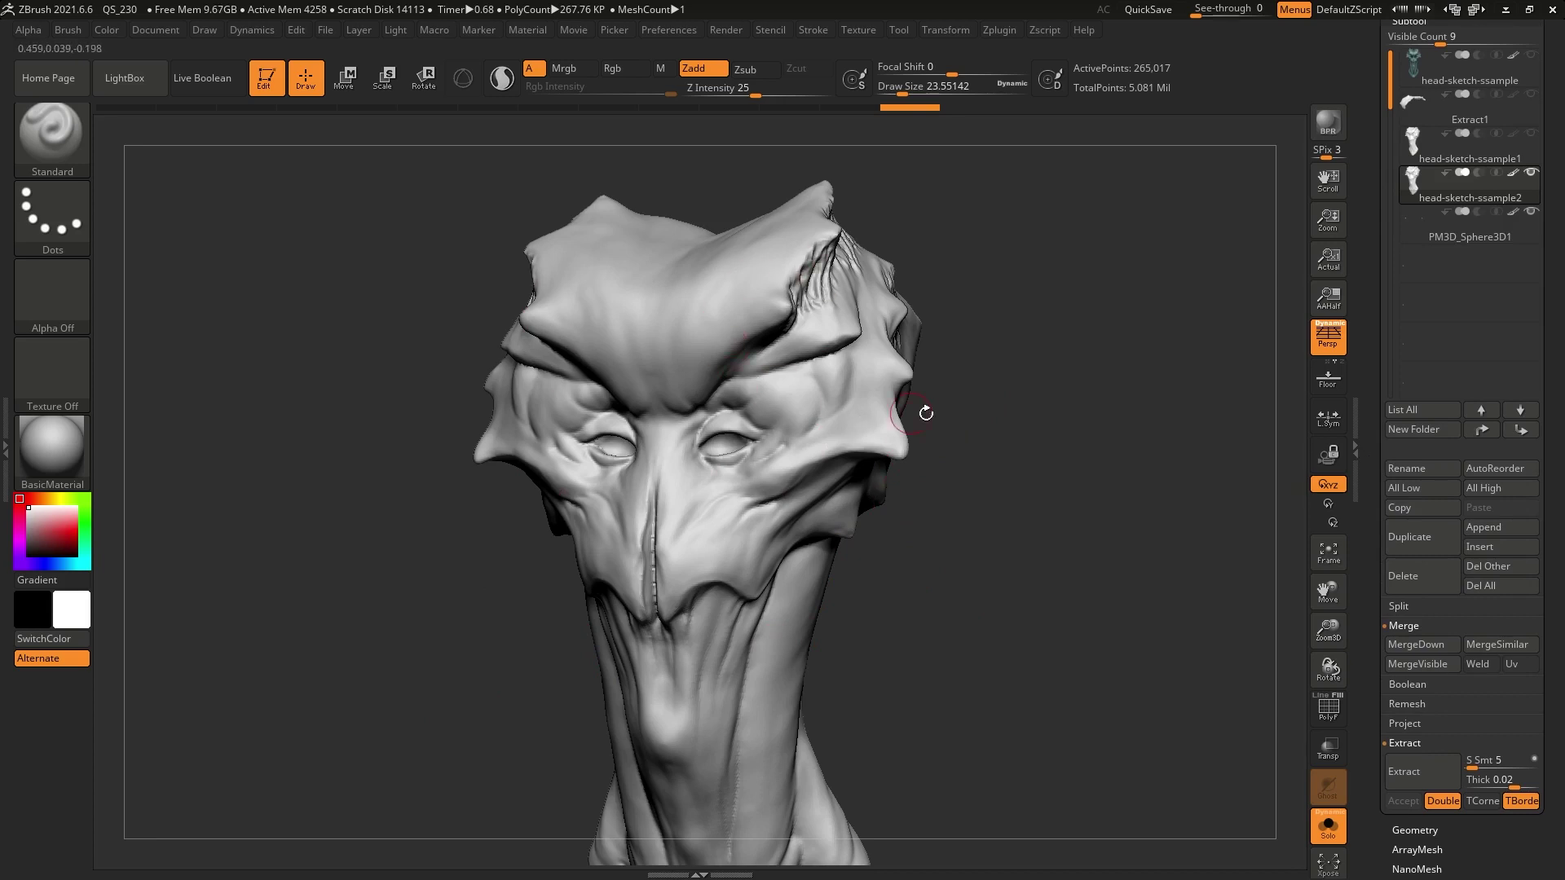
pyautogui.scroll(-10, 1367, 303)
pyautogui.scroll(8, 1367, 303)
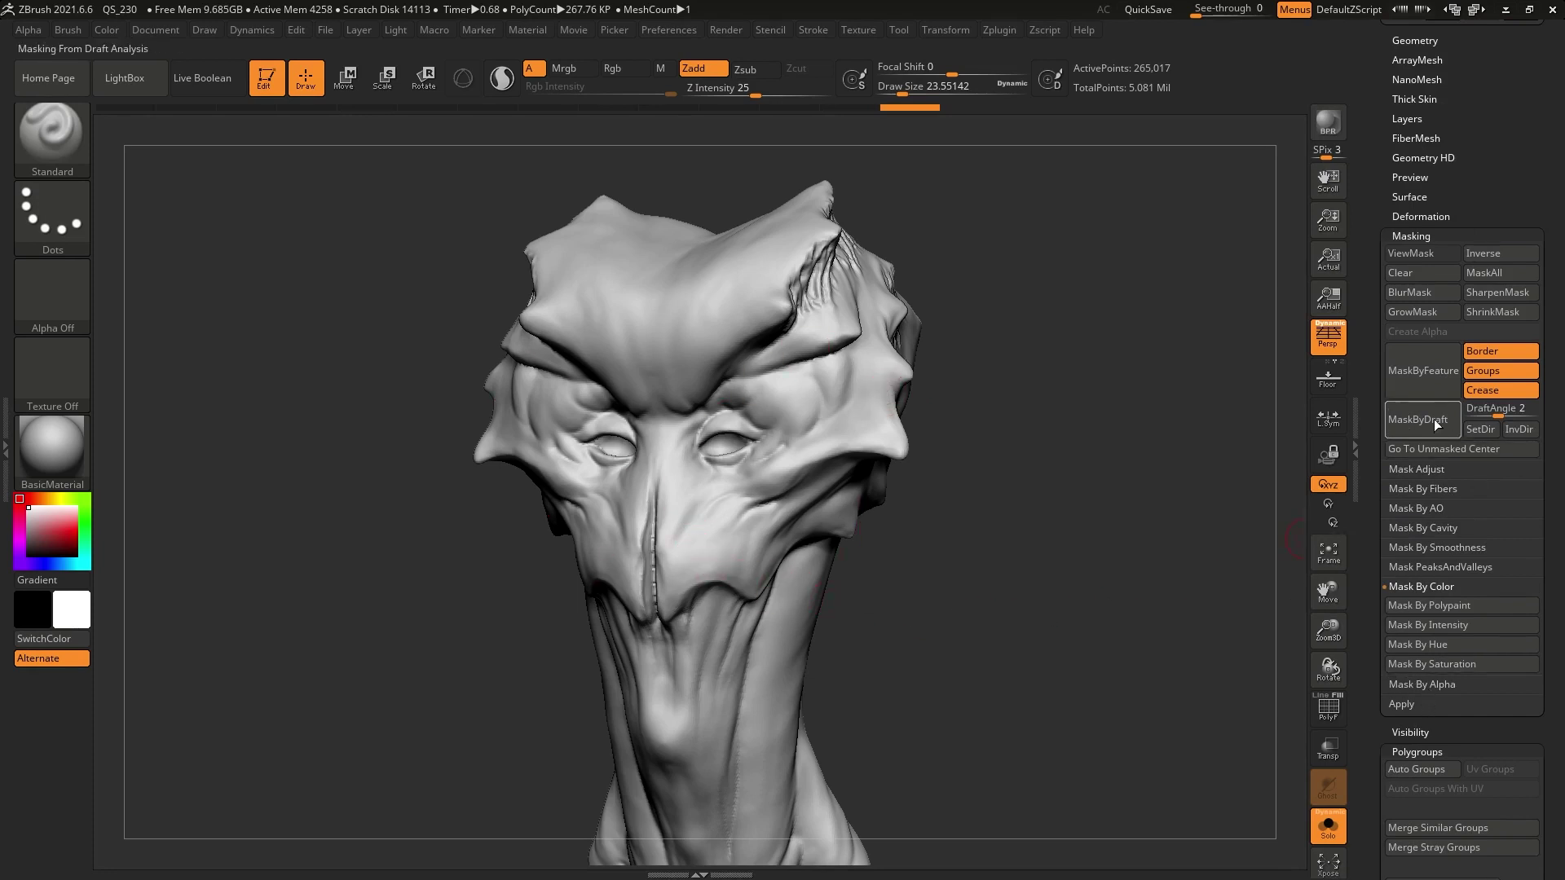
pyautogui.moveTo(971, 629); pyautogui.dragTo(1171, 541)
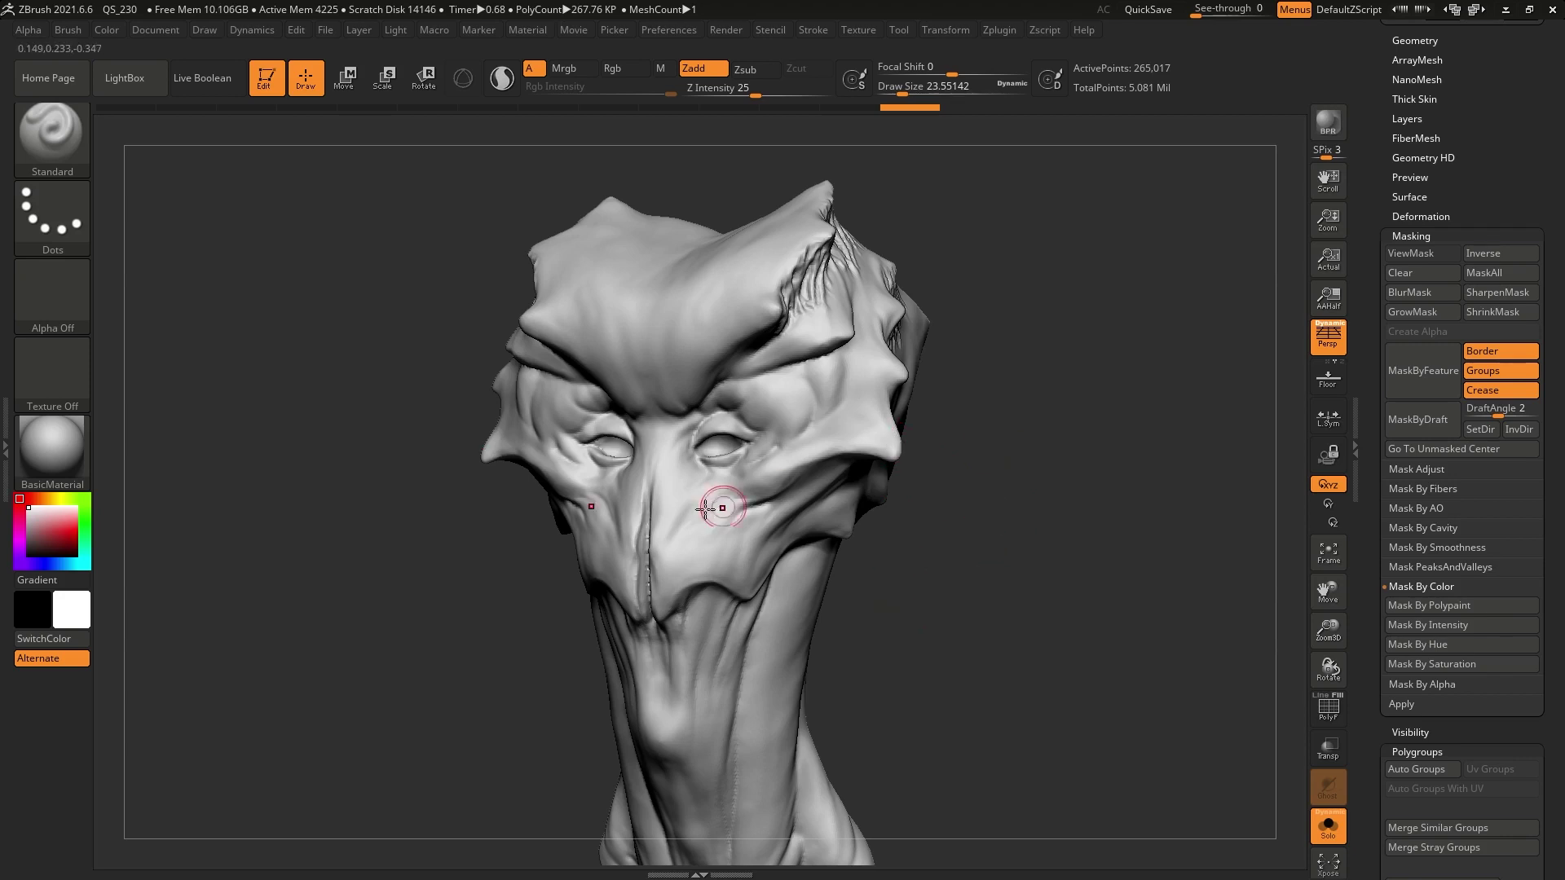
pyautogui.moveTo(968, 569); pyautogui.dragTo(961, 567)
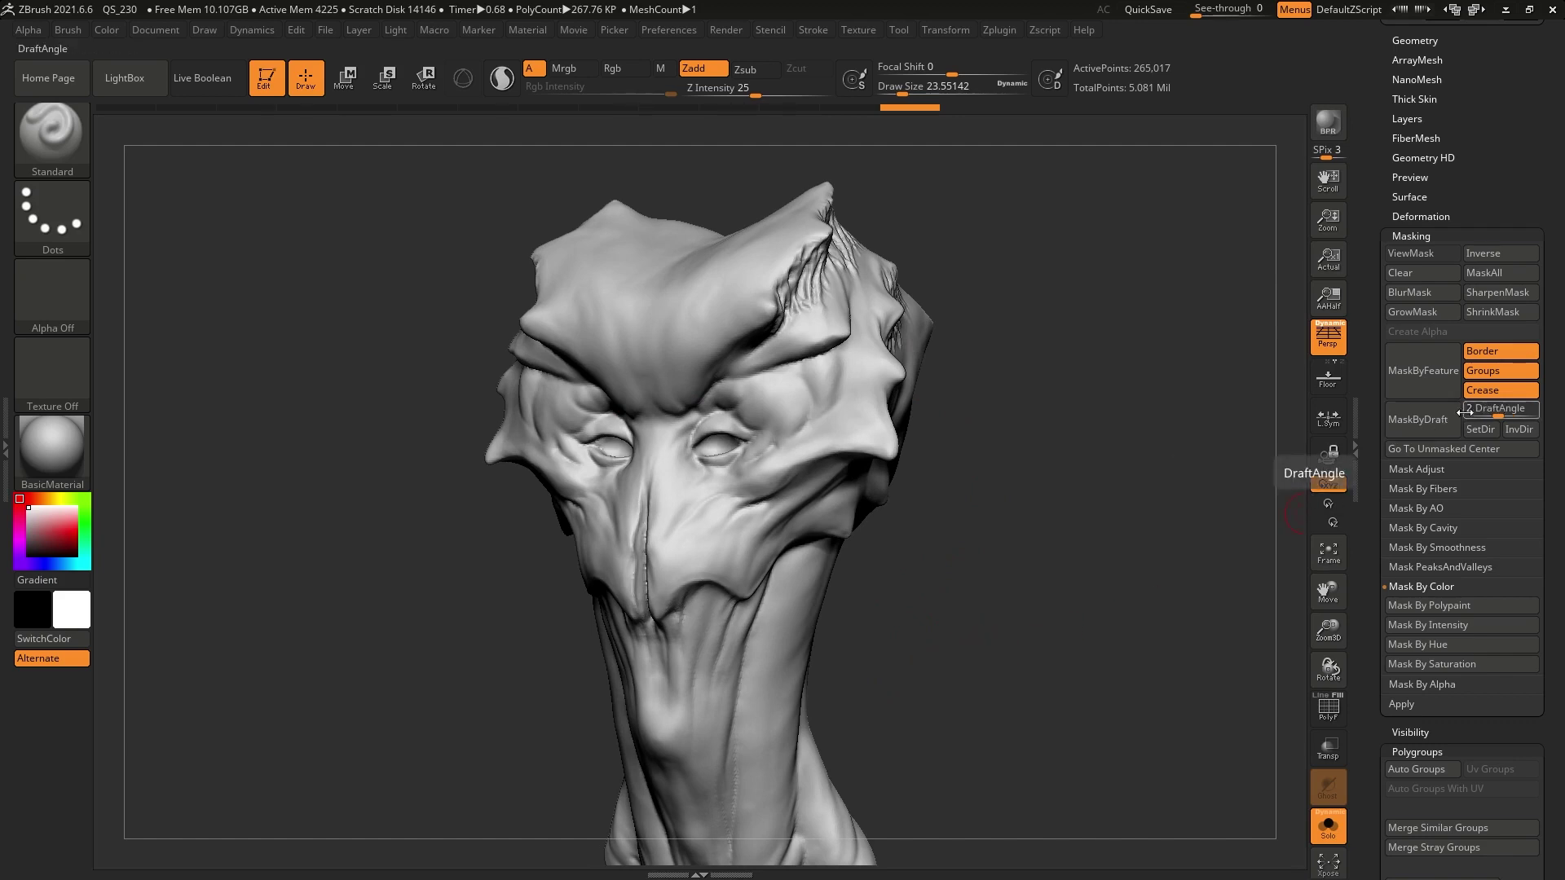
pyautogui.click(1423, 419)
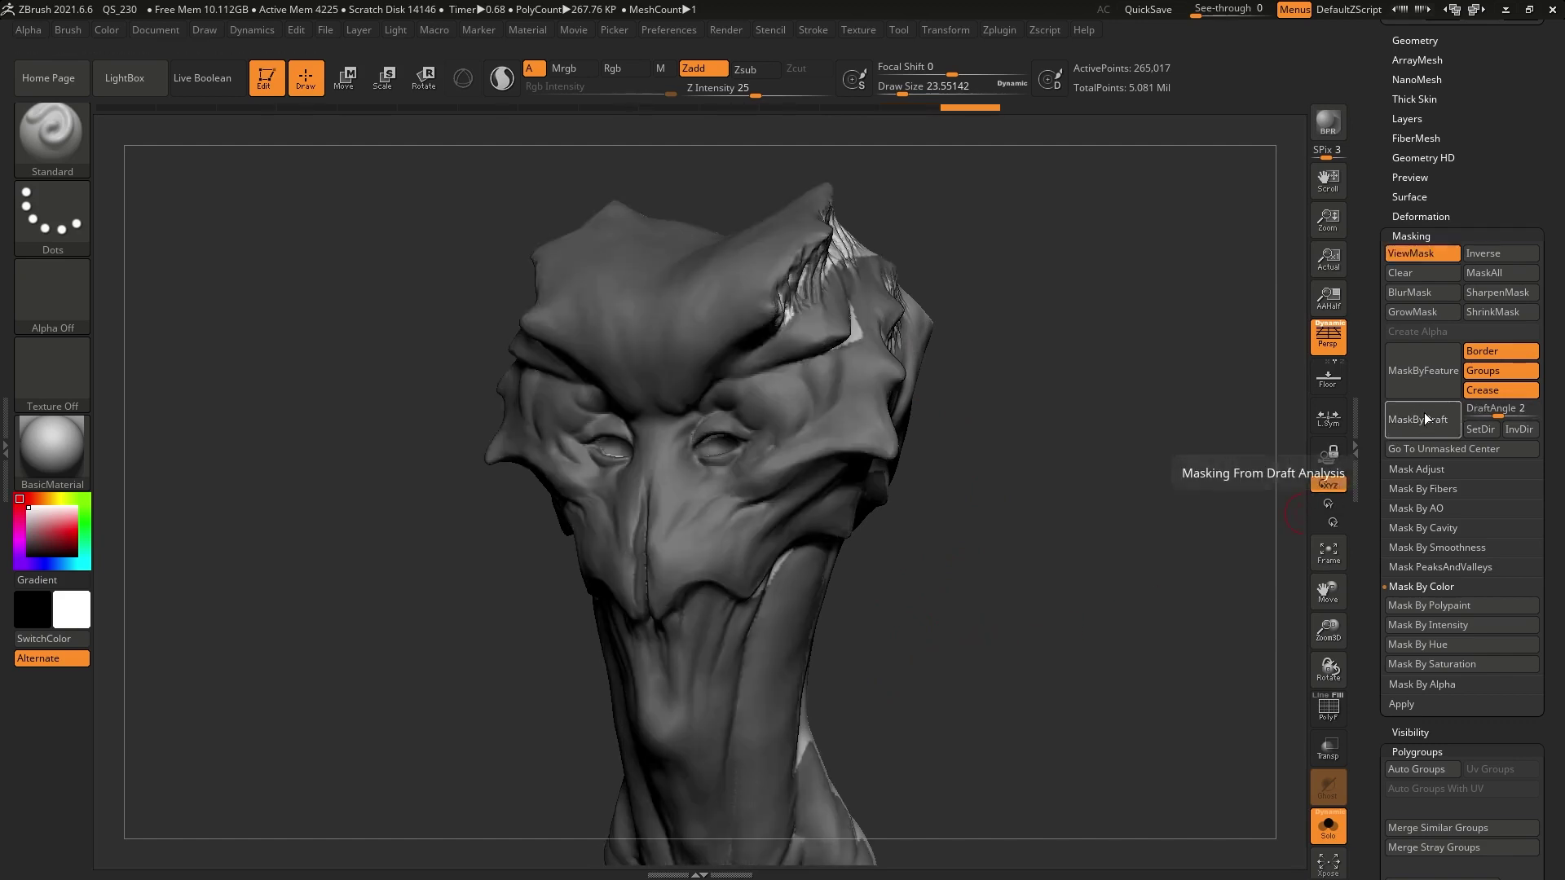
pyautogui.moveTo(981, 581); pyautogui.dragTo(1018, 582)
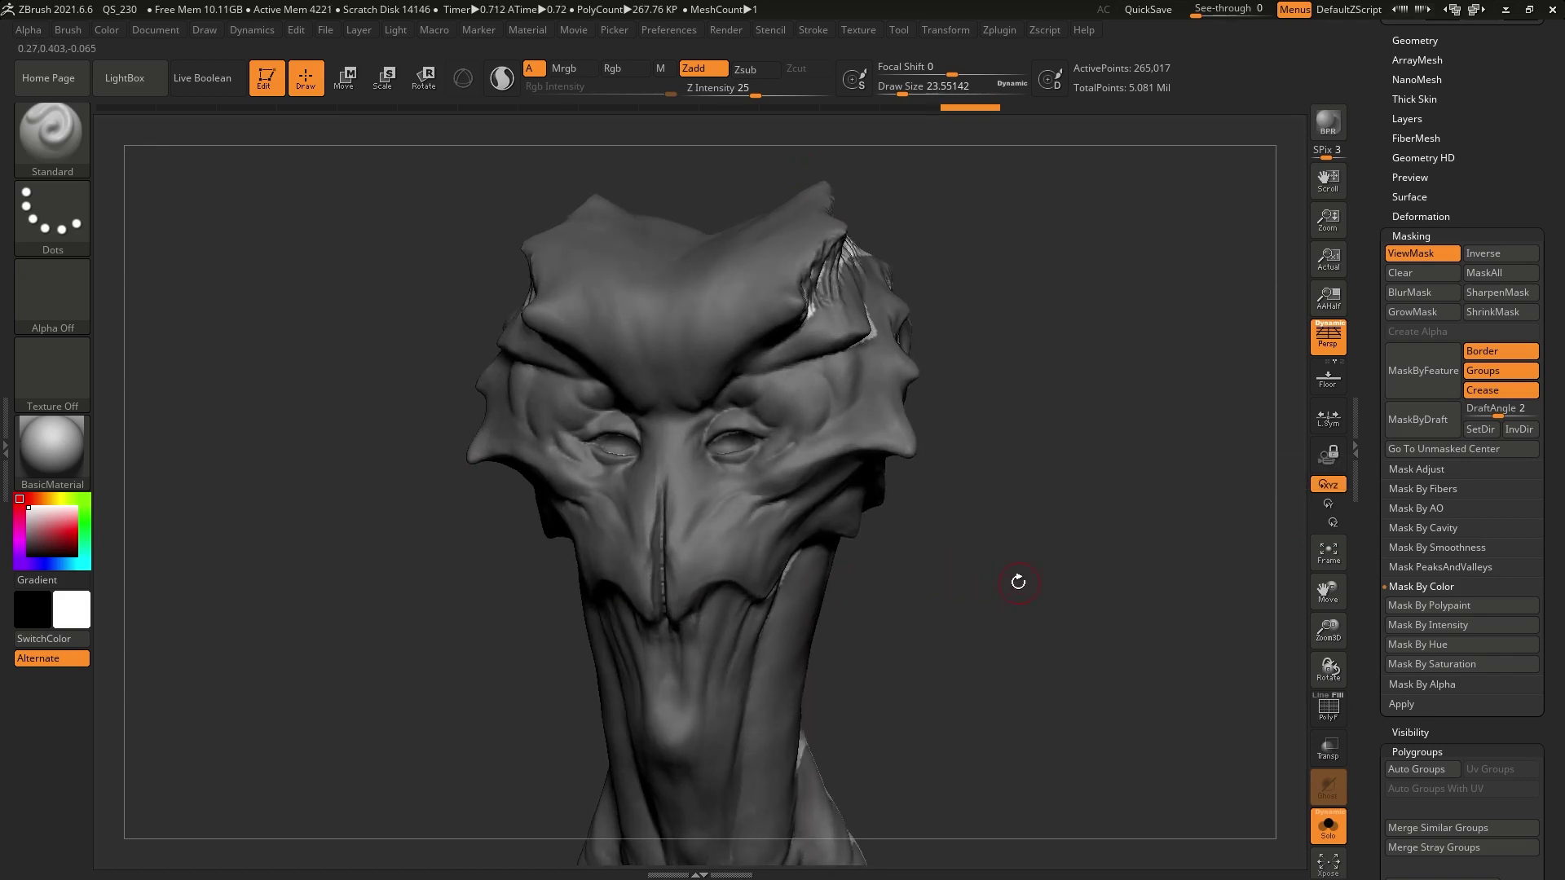
pyautogui.keyDown('shift'); pyautogui.moveTo(962, 335); pyautogui.dragTo(997, 311); pyautogui.keyUp('shift')
pyautogui.moveTo(1008, 471); pyautogui.dragTo(1002, 580)
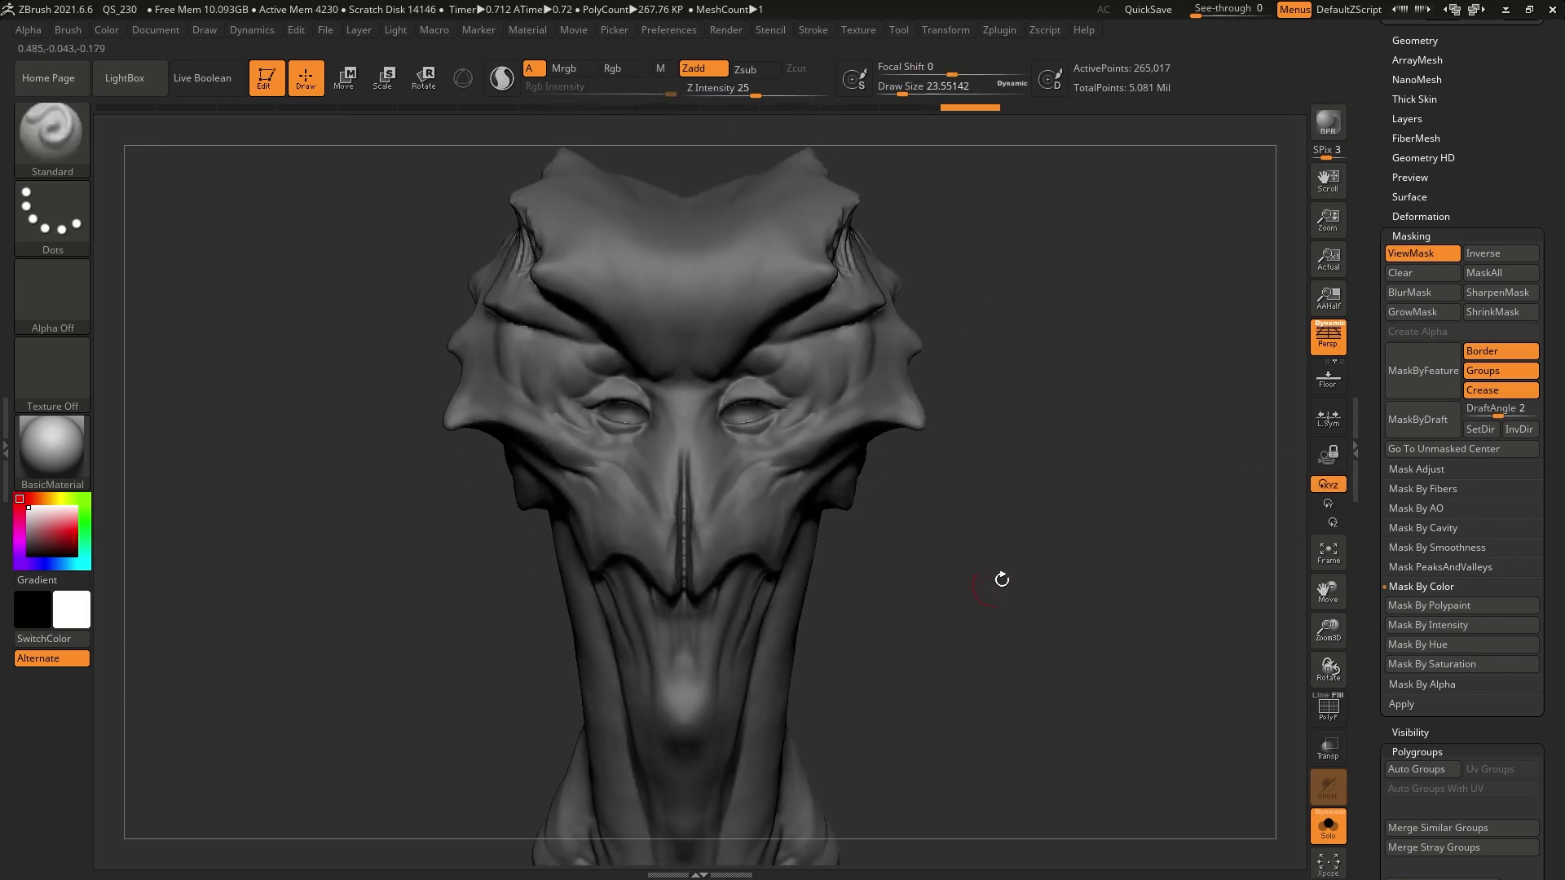
# Step: Turn off perspective display and soften the edges of the draft mask on the head
pyautogui.click(1328, 337)
pyautogui.moveTo(1006, 454); pyautogui.dragTo(989, 467)
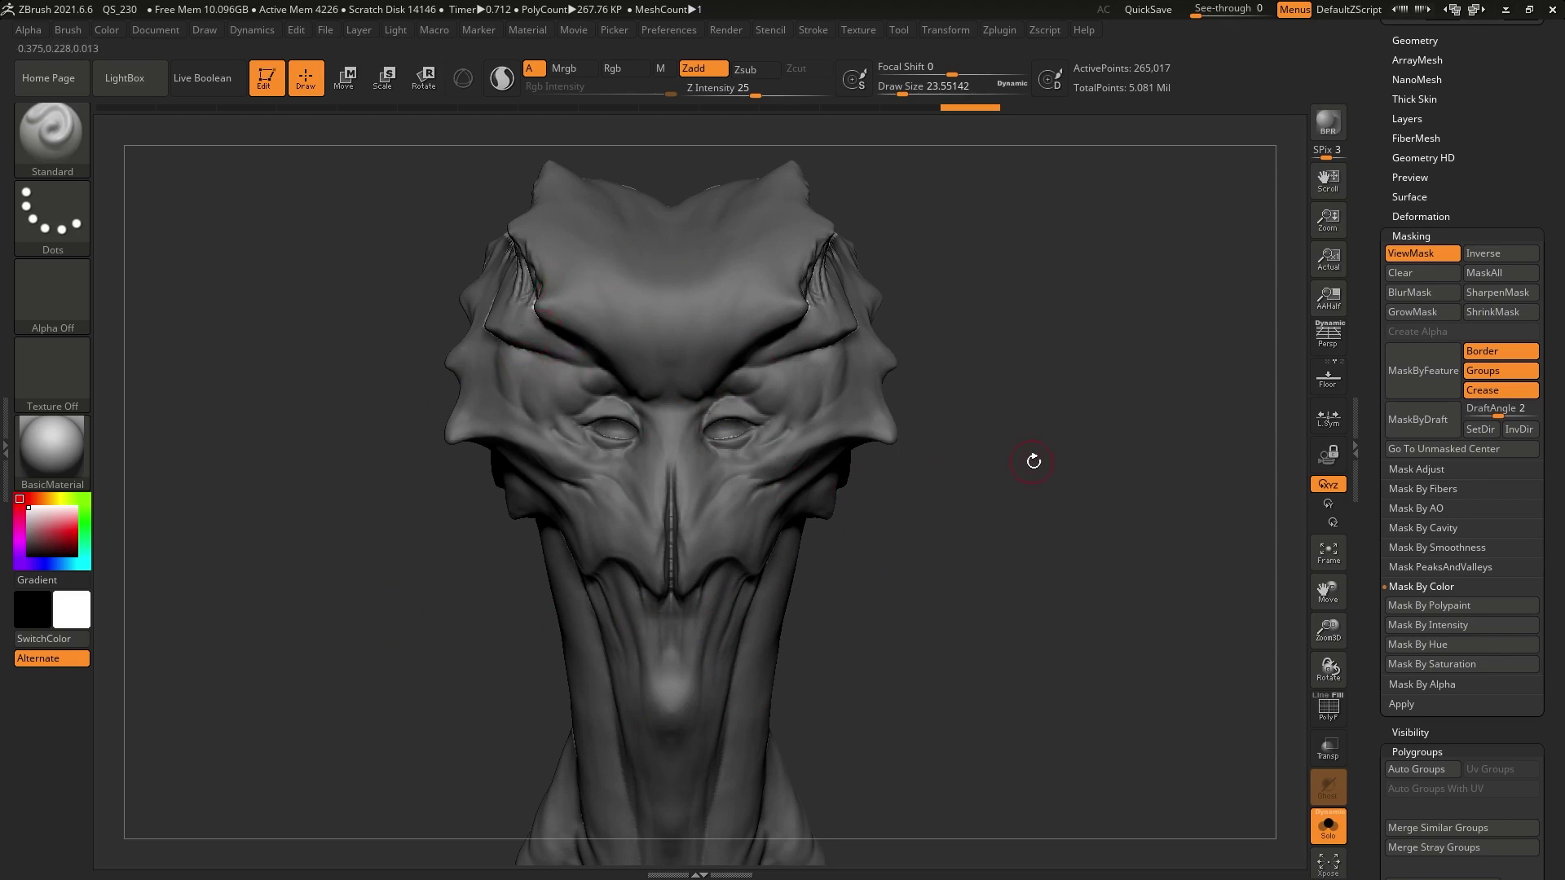
pyautogui.moveTo(1041, 462)
pyautogui.mouseDown()
pyautogui.moveTo(1003, 475)
pyautogui.moveTo(1018, 470)
pyautogui.moveTo(888, 432)
pyautogui.moveTo(793, 288)
pyautogui.moveTo(974, 289)
pyautogui.moveTo(865, 396)
pyautogui.moveTo(922, 370)
pyautogui.mouseUp()
pyautogui.moveTo(930, 594); pyautogui.dragTo(974, 589)
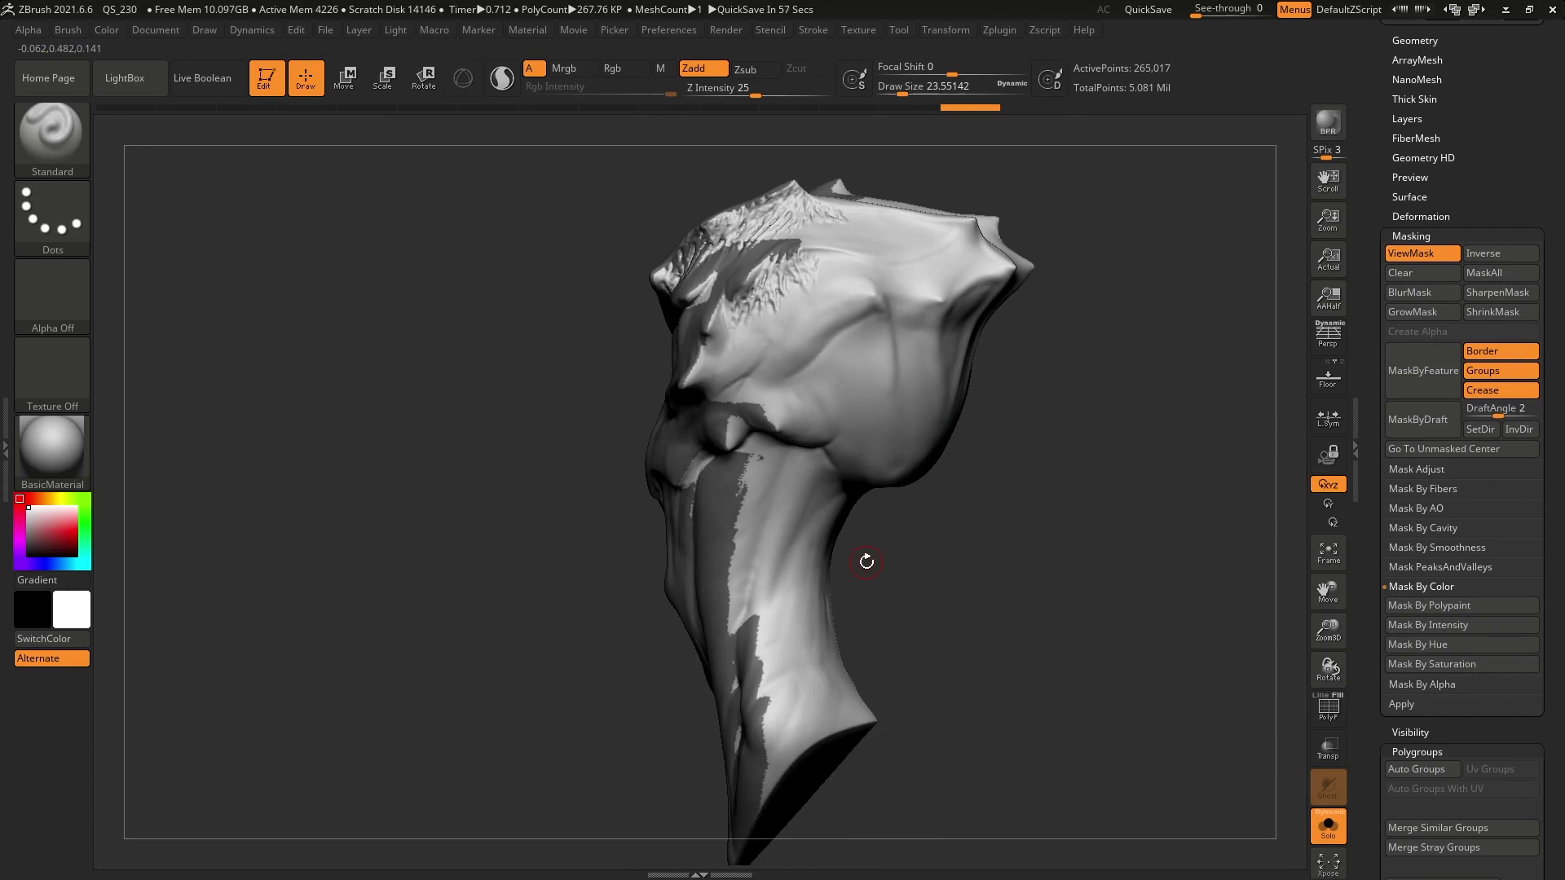
pyautogui.moveTo(996, 434); pyautogui.dragTo(942, 380)
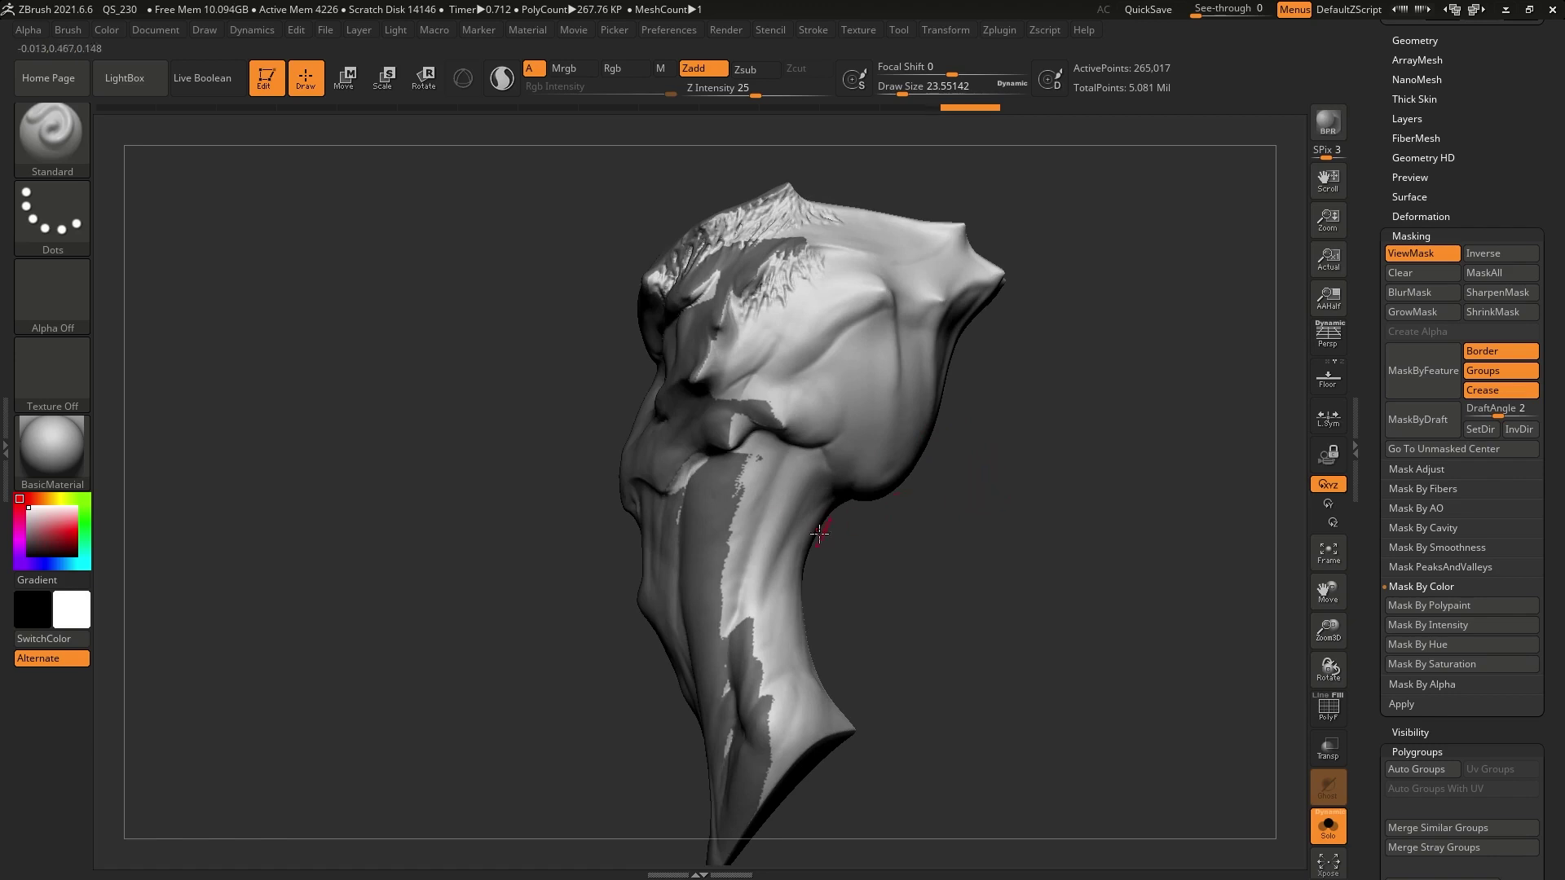
pyautogui.keyDown('ctrl'); pyautogui.click(917, 541); pyautogui.keyUp('ctrl')
pyautogui.keyDown('ctrl'); pyautogui.click(888, 550); pyautogui.keyUp('ctrl')
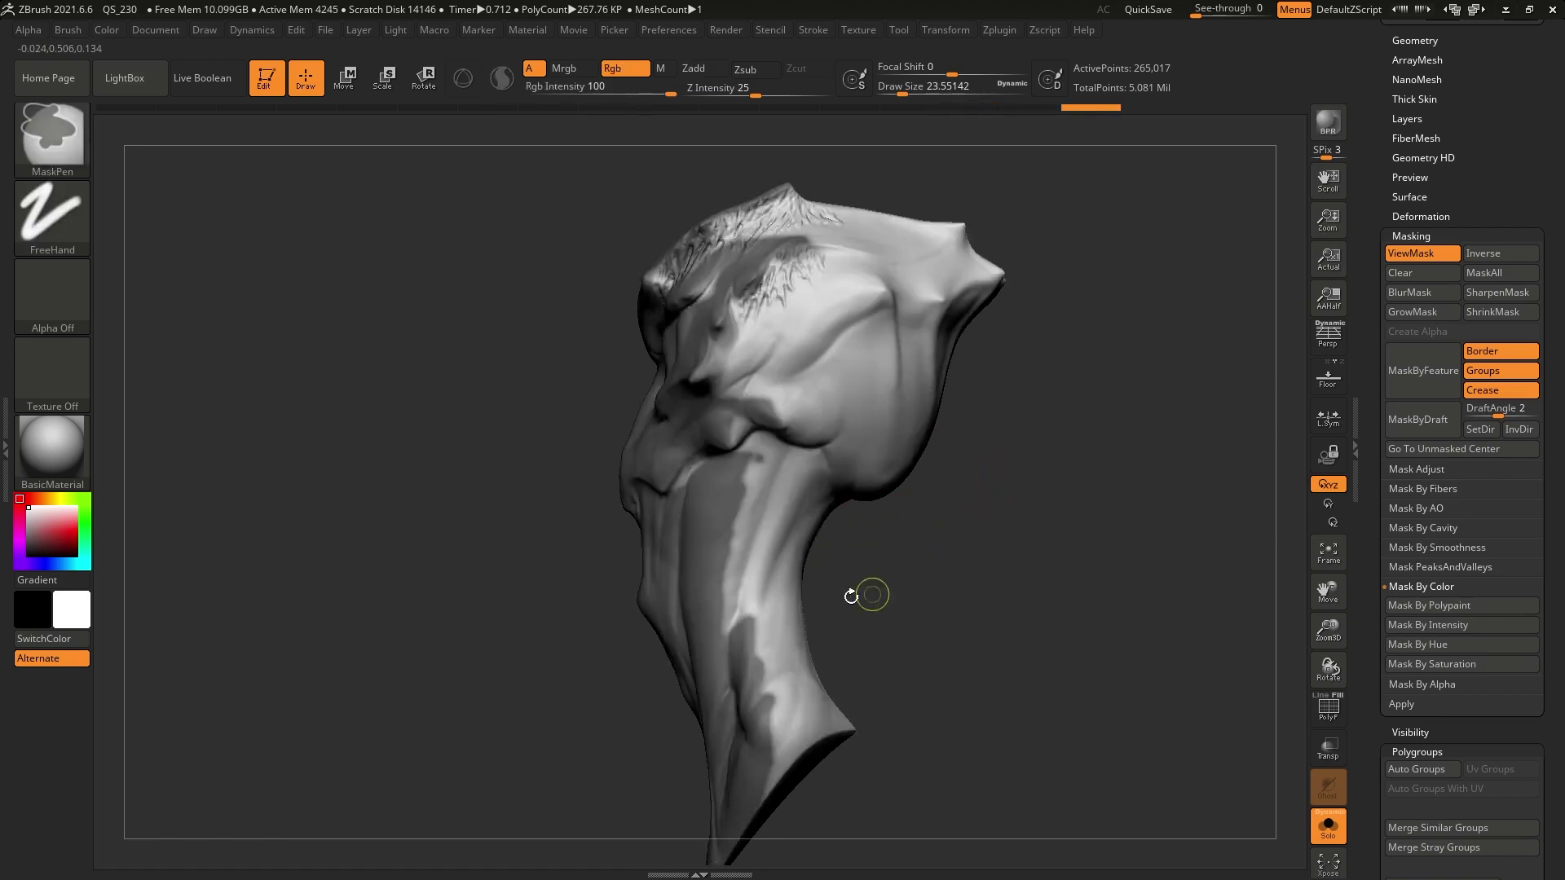
# Step: Try to flatten the unmasked back of the head and neck with the Transpose brush's gizmo, and undo the deformation
pyautogui.click(343, 77)
pyautogui.click(463, 77)
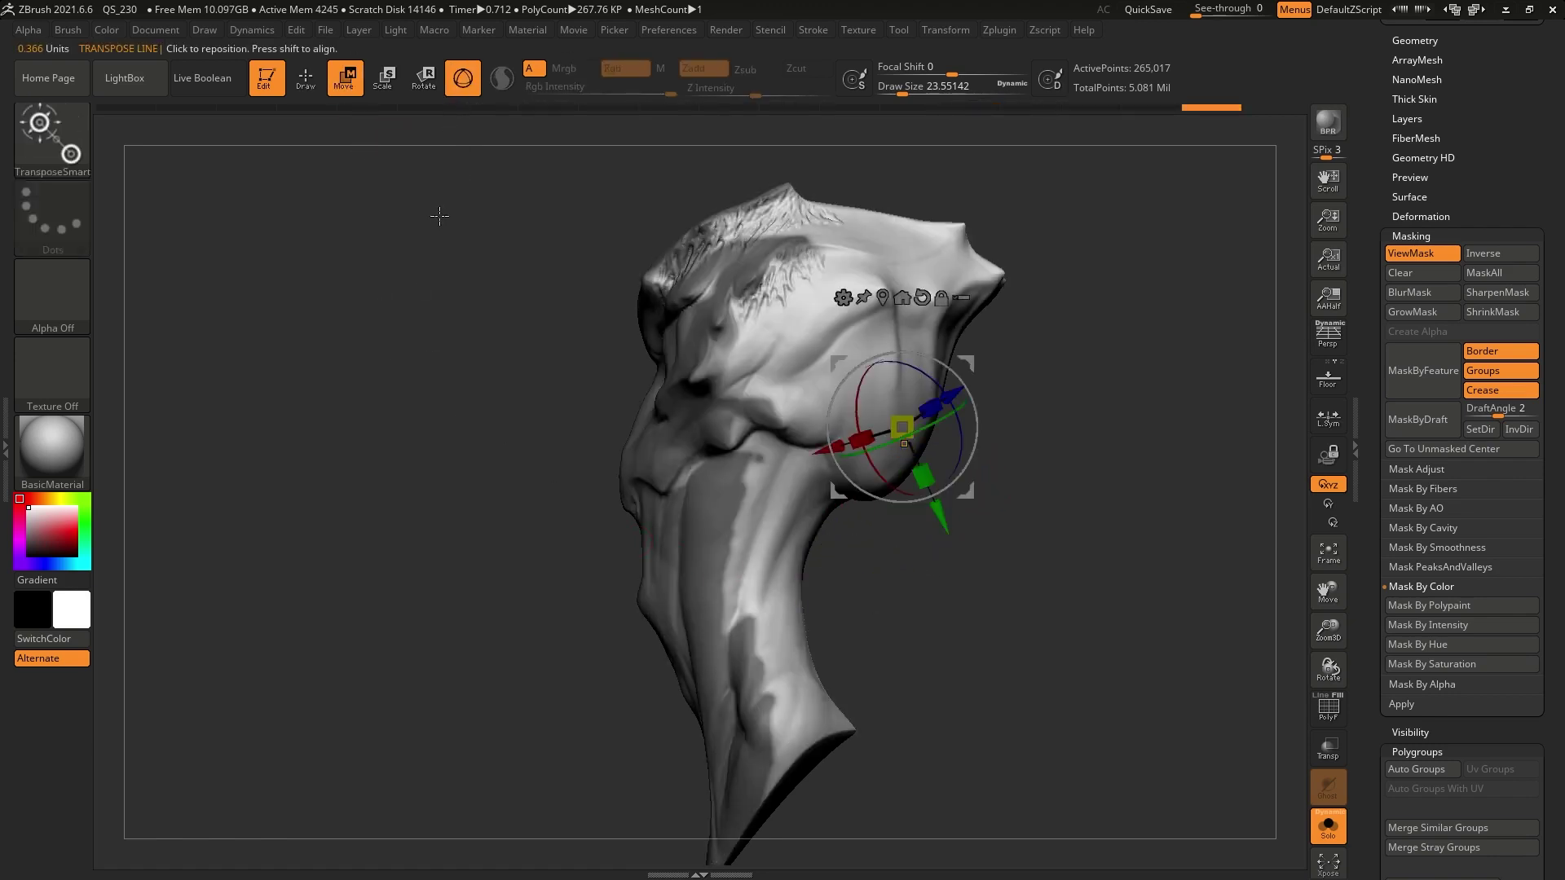
pyautogui.click(52, 135)
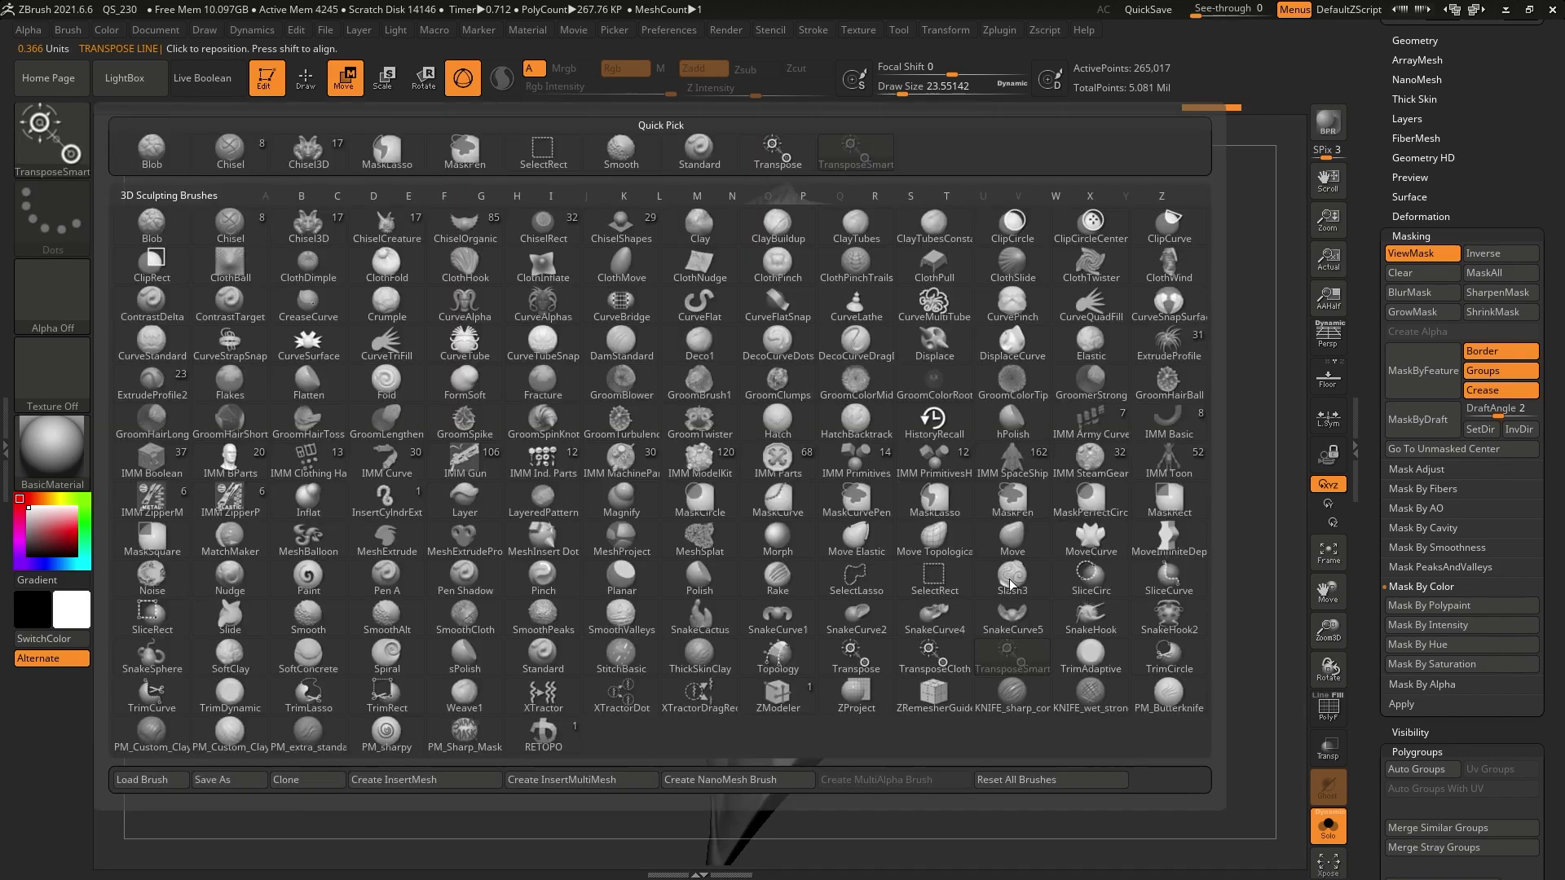
pyautogui.click(856, 652)
pyautogui.keyDown('alt'); pyautogui.click(899, 295); pyautogui.keyUp('alt')
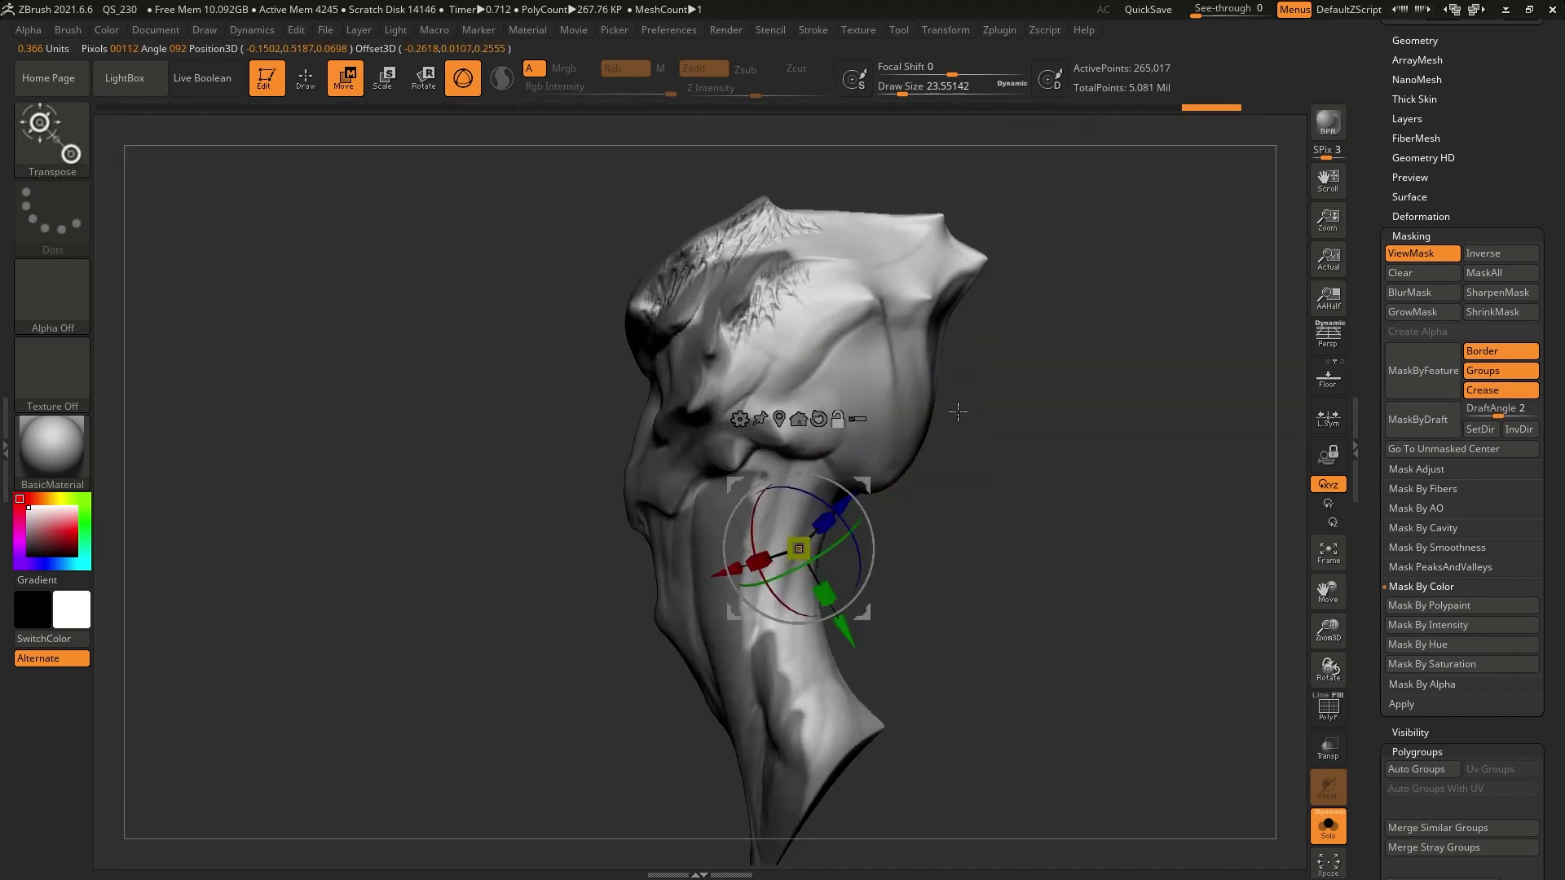
pyautogui.keyDown('alt'); pyautogui.click(820, 419); pyautogui.keyUp('alt')
pyautogui.keyDown('alt'); pyautogui.moveTo(701, 546); pyautogui.dragTo(1129, 546); pyautogui.keyUp('alt')
pyautogui.moveTo(905, 547); pyautogui.dragTo(970, 544)
pyautogui.moveTo(906, 547); pyautogui.dragTo(968, 544)
pyautogui.click(309, 87)
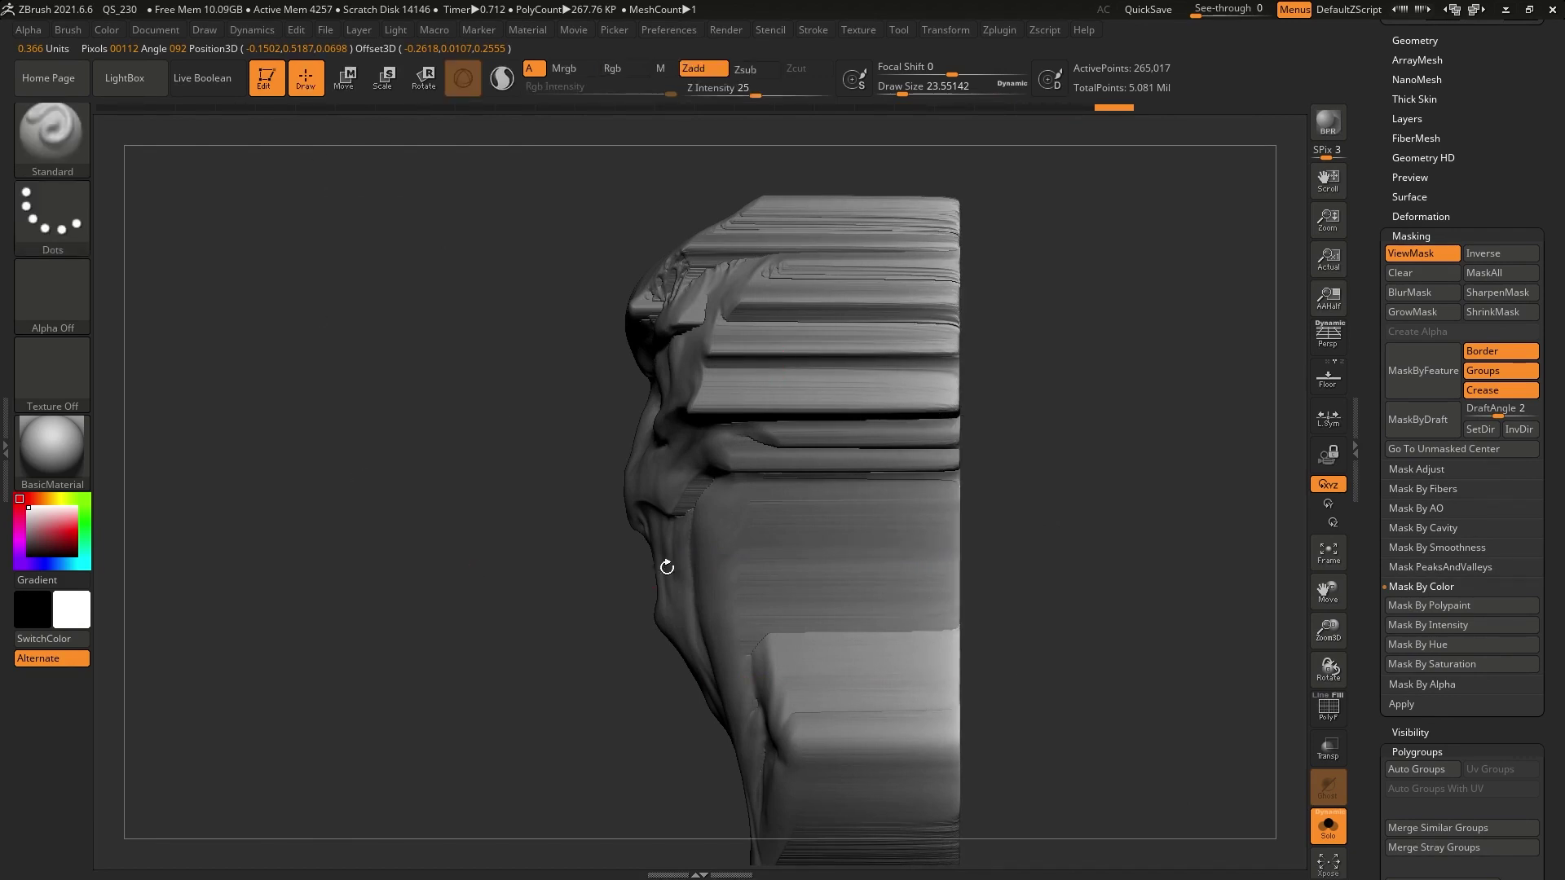
pyautogui.moveTo(1047, 465)
pyautogui.mouseDown()
pyautogui.moveTo(1125, 467)
pyautogui.moveTo(983, 432)
pyautogui.moveTo(964, 465)
pyautogui.moveTo(822, 499)
pyautogui.moveTo(1035, 465)
pyautogui.moveTo(915, 513)
pyautogui.mouseUp()
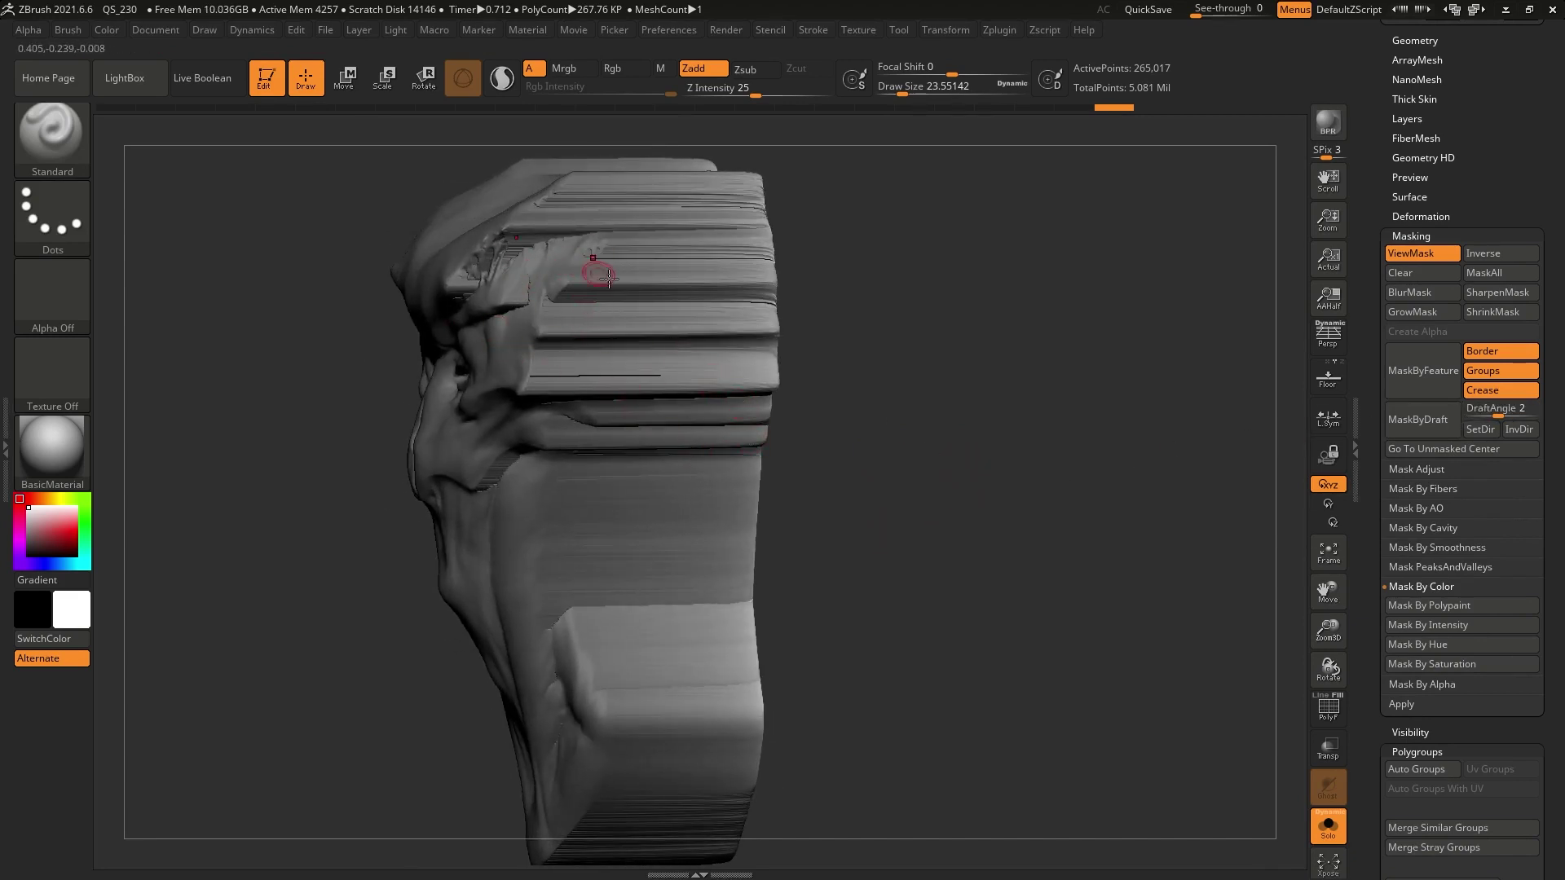
pyautogui.moveTo(922, 465); pyautogui.dragTo(767, 415)
pyautogui.moveTo(654, 373); pyautogui.dragTo(765, 527)
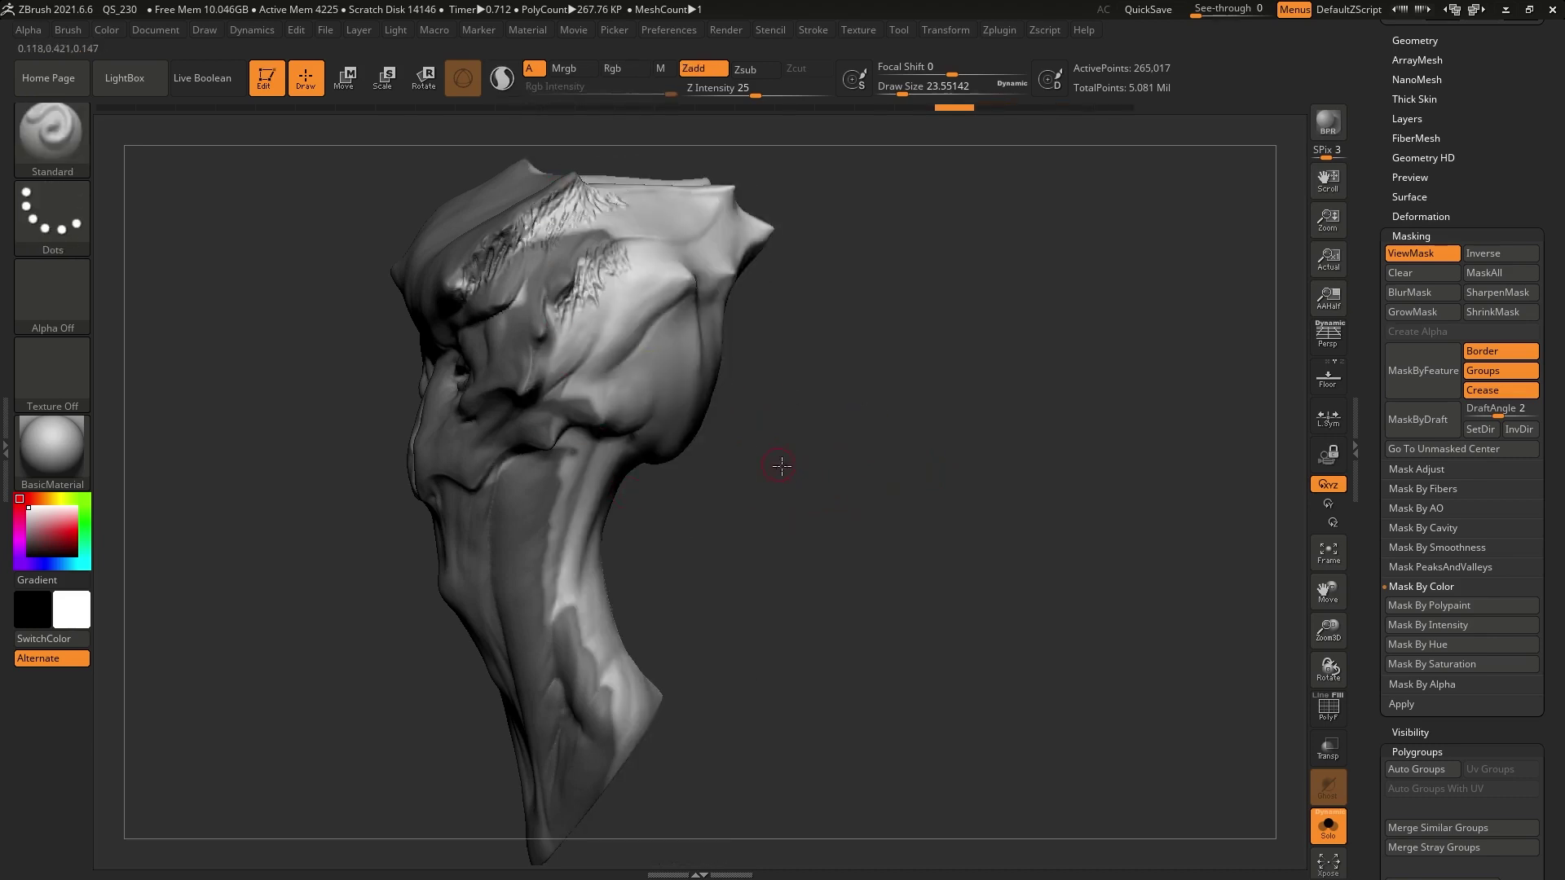
# Step: Examine the draft mask's coverage from the front and side of the head, and clear the mask
pyautogui.moveTo(821, 472); pyautogui.dragTo(1011, 504)
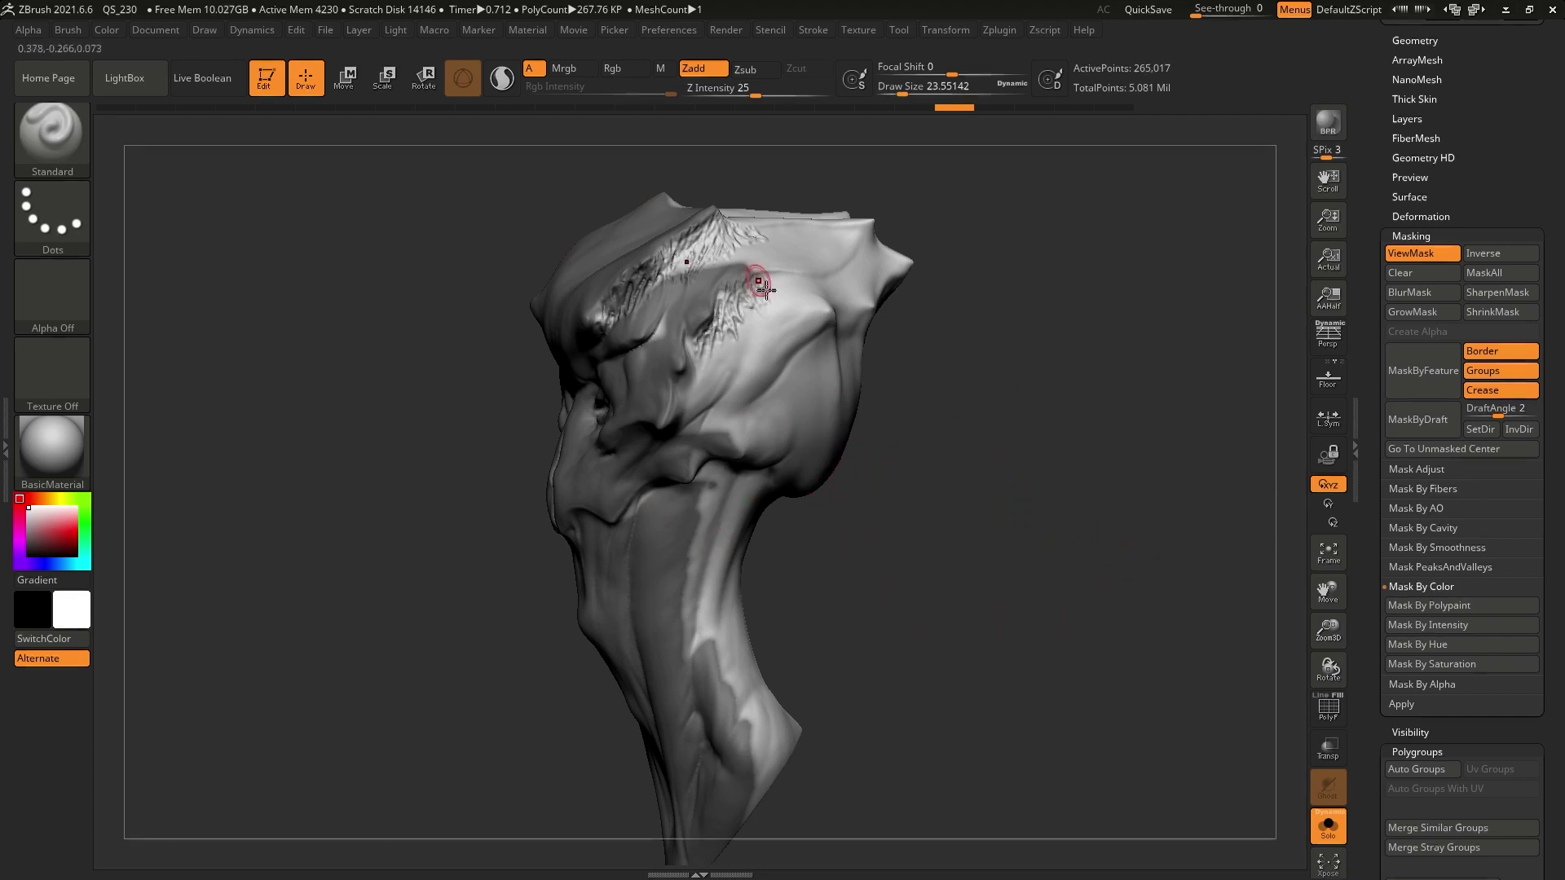
pyautogui.moveTo(865, 524)
pyautogui.mouseDown()
pyautogui.moveTo(984, 532)
pyautogui.moveTo(993, 458)
pyautogui.moveTo(978, 533)
pyautogui.moveTo(831, 521)
pyautogui.mouseUp()
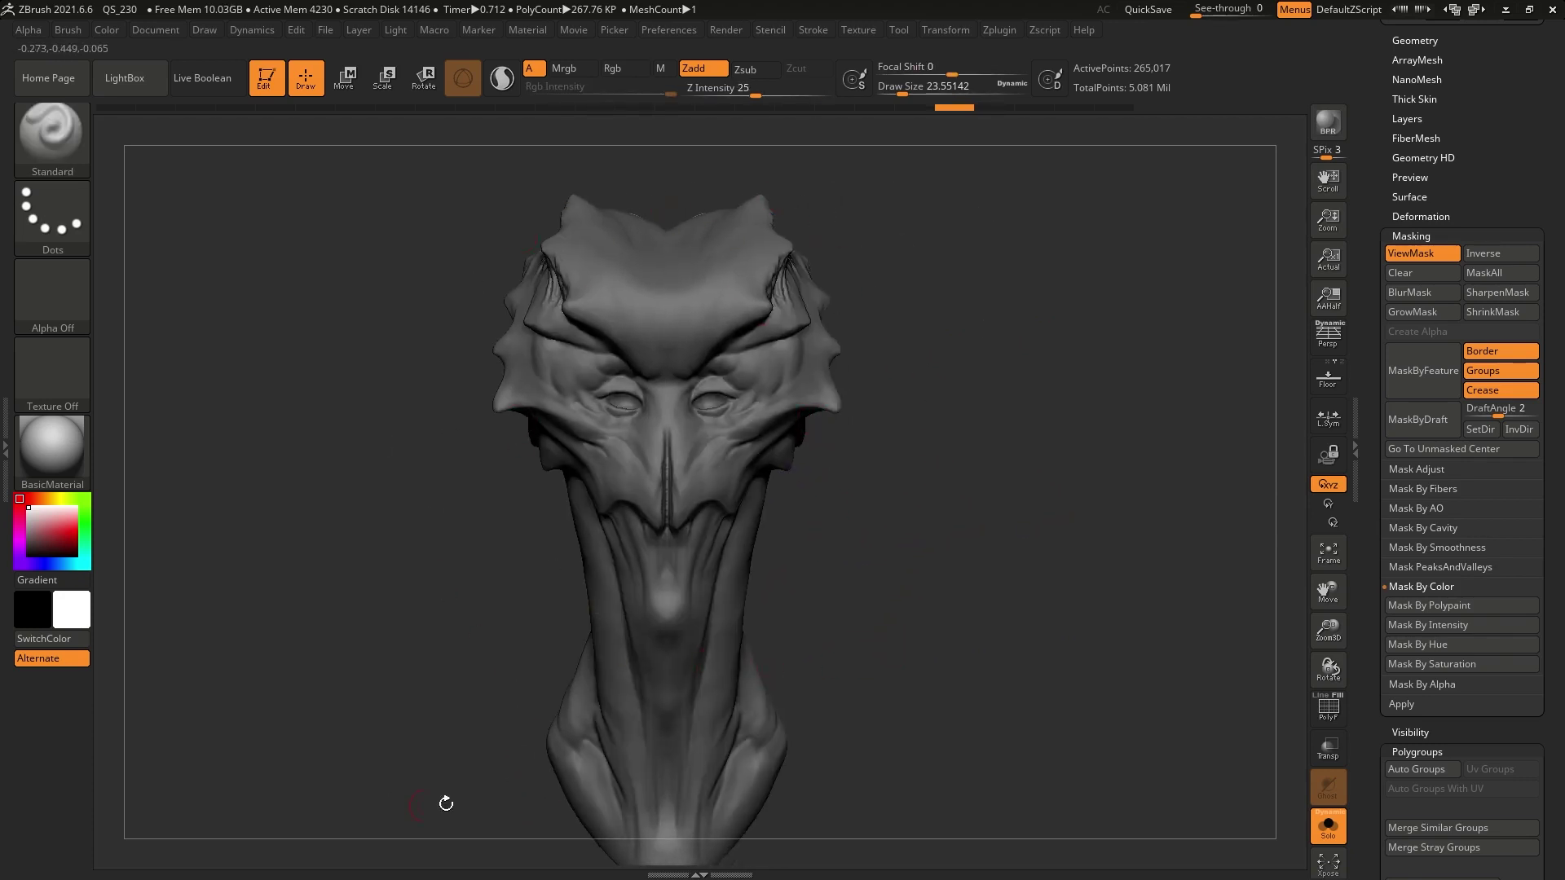
pyautogui.moveTo(506, 775)
pyautogui.mouseDown()
pyautogui.moveTo(943, 534)
pyautogui.moveTo(738, 499)
pyautogui.moveTo(982, 506)
pyautogui.moveTo(957, 494)
pyautogui.mouseUp()
pyautogui.moveTo(860, 426)
pyautogui.mouseDown()
pyautogui.moveTo(974, 426)
pyautogui.moveTo(908, 364)
pyautogui.moveTo(898, 419)
pyautogui.moveTo(870, 416)
pyautogui.moveTo(964, 405)
pyautogui.mouseUp()
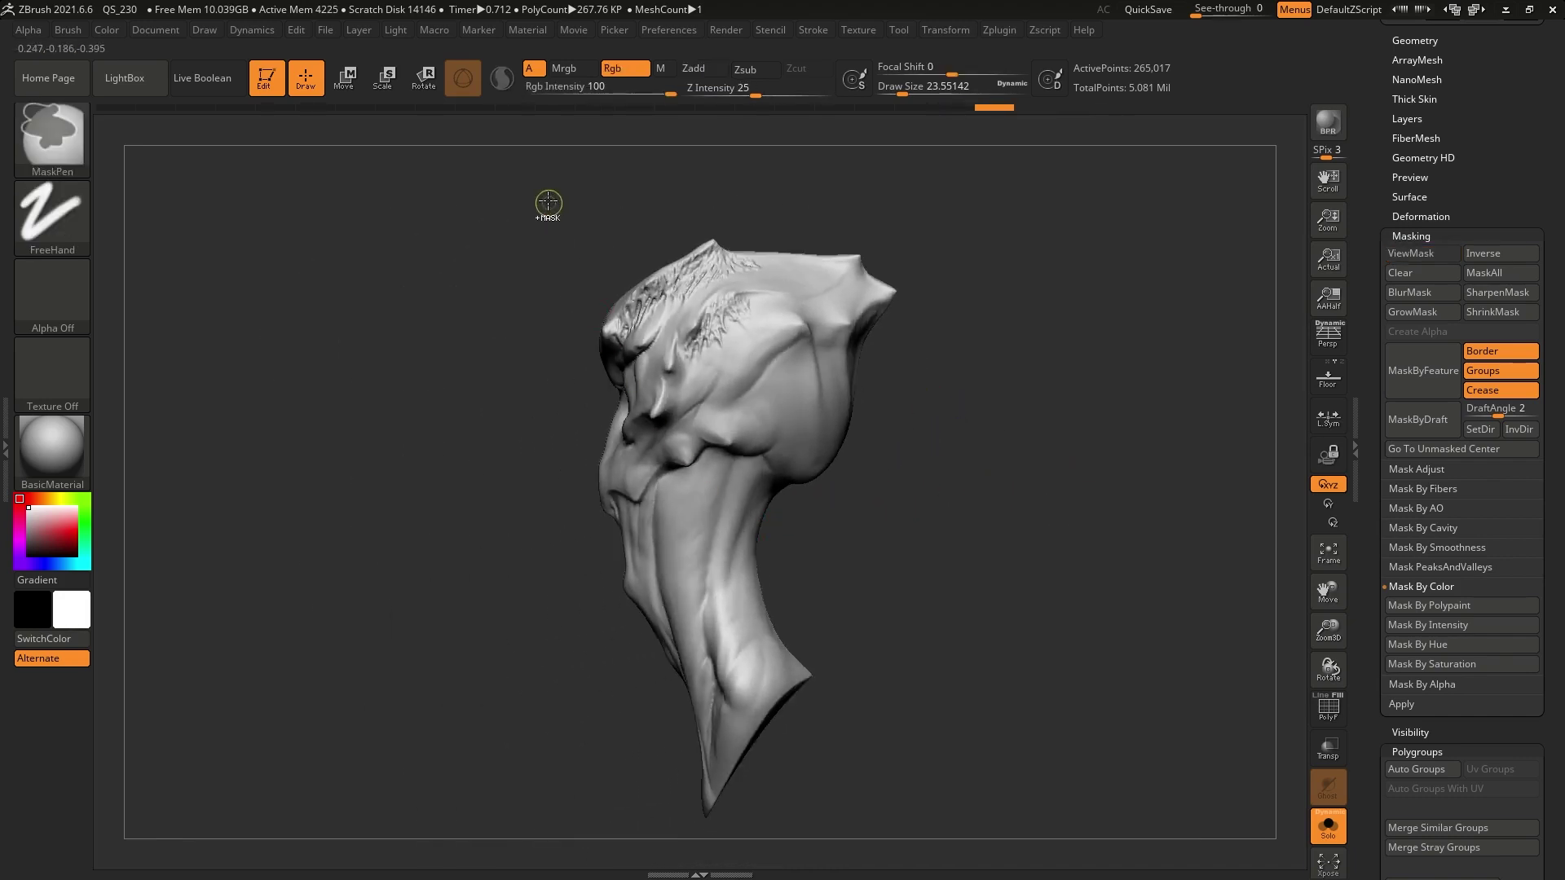
# Step: Mask the front half of the head and neck with a rectangular mask in the side view
pyautogui.moveTo(537, 177)
pyautogui.keyDown('ctrl'); pyautogui.mouseDown()
pyautogui.moveTo(655, 649)
pyautogui.moveTo(717, 823)
pyautogui.mouseUp(); pyautogui.keyUp('ctrl')
pyautogui.moveTo(926, 560)
pyautogui.mouseDown()
pyautogui.moveTo(1069, 514)
pyautogui.moveTo(929, 478)
pyautogui.moveTo(894, 530)
pyautogui.mouseUp()
pyautogui.moveTo(954, 486)
pyautogui.mouseDown()
pyautogui.moveTo(802, 480)
pyautogui.moveTo(876, 494)
pyautogui.mouseUp()
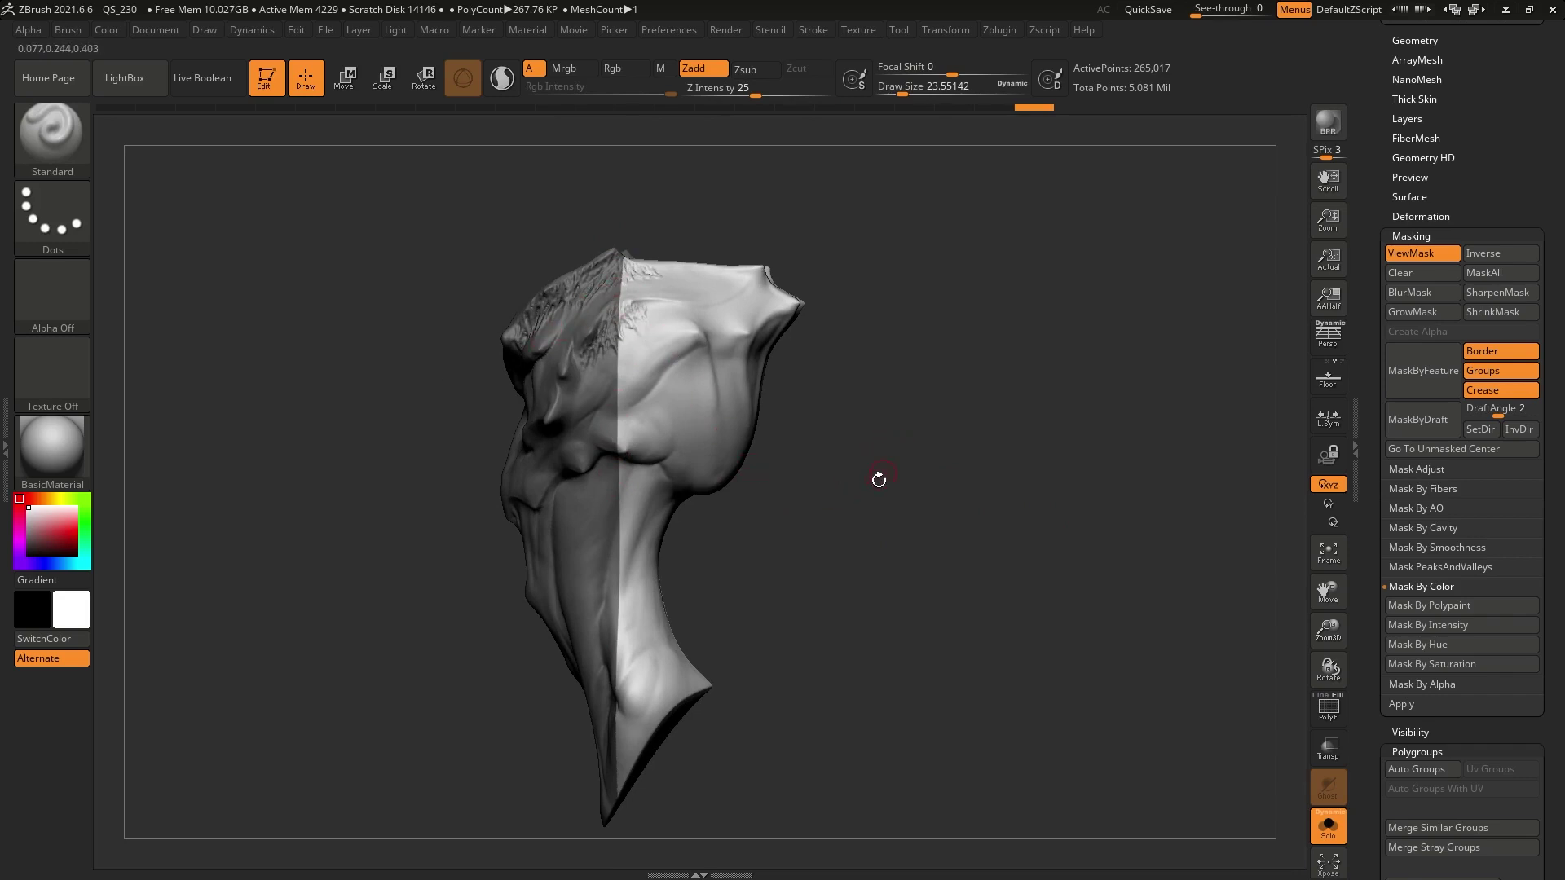
# Step: Replace the rectangular mask with a front-facing draft mask to compare the coverage, and clear it
pyautogui.moveTo(849, 437)
pyautogui.mouseDown()
pyautogui.moveTo(911, 584)
pyautogui.moveTo(1013, 647)
pyautogui.moveTo(873, 524)
pyautogui.mouseUp()
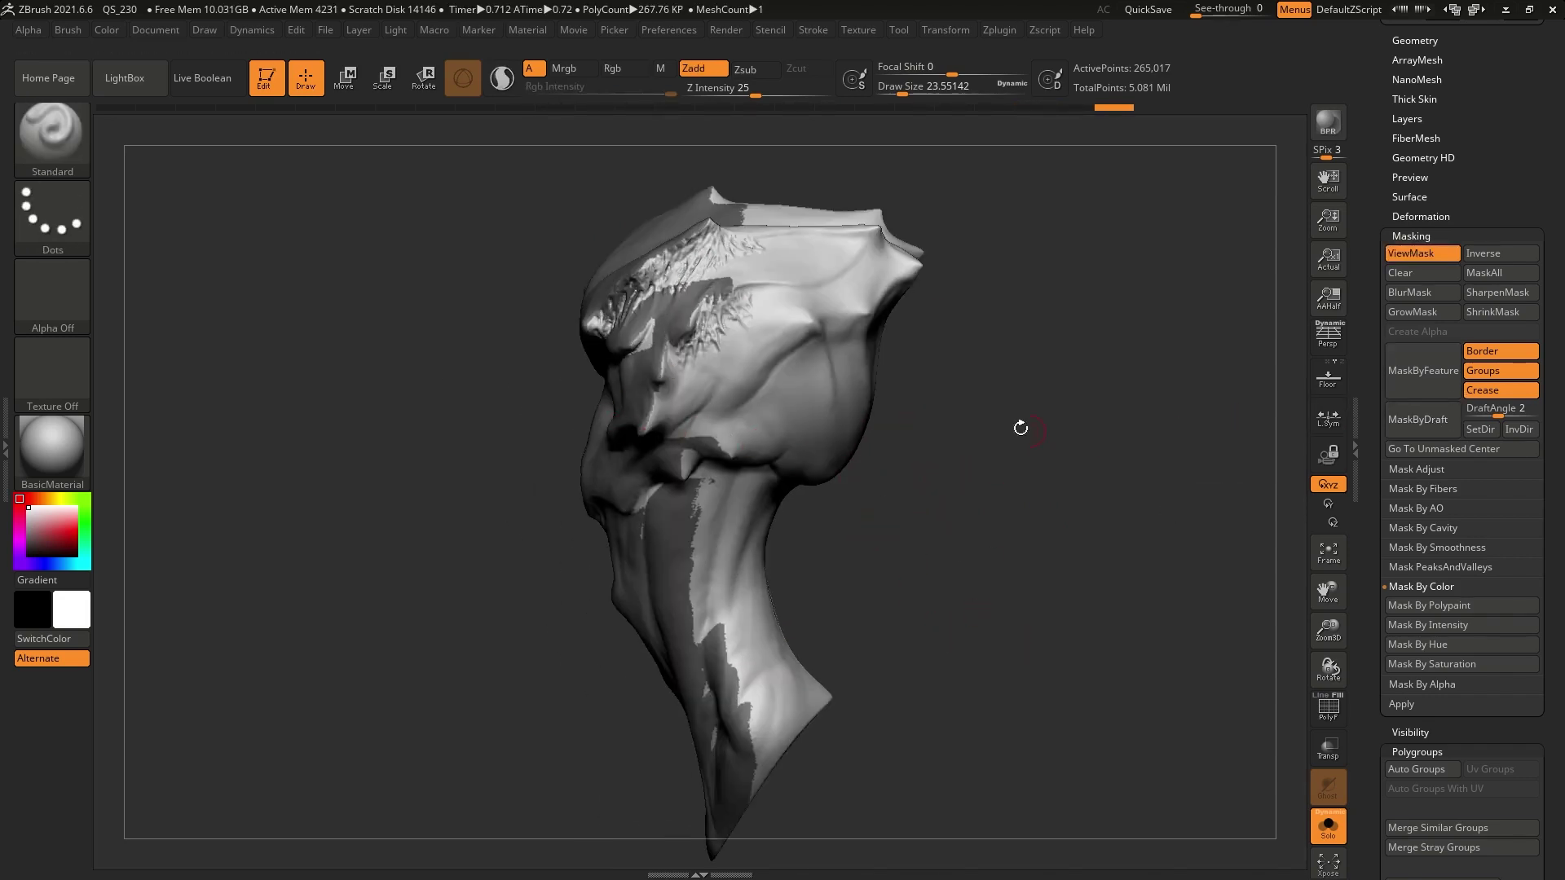
pyautogui.moveTo(946, 454); pyautogui.dragTo(933, 438)
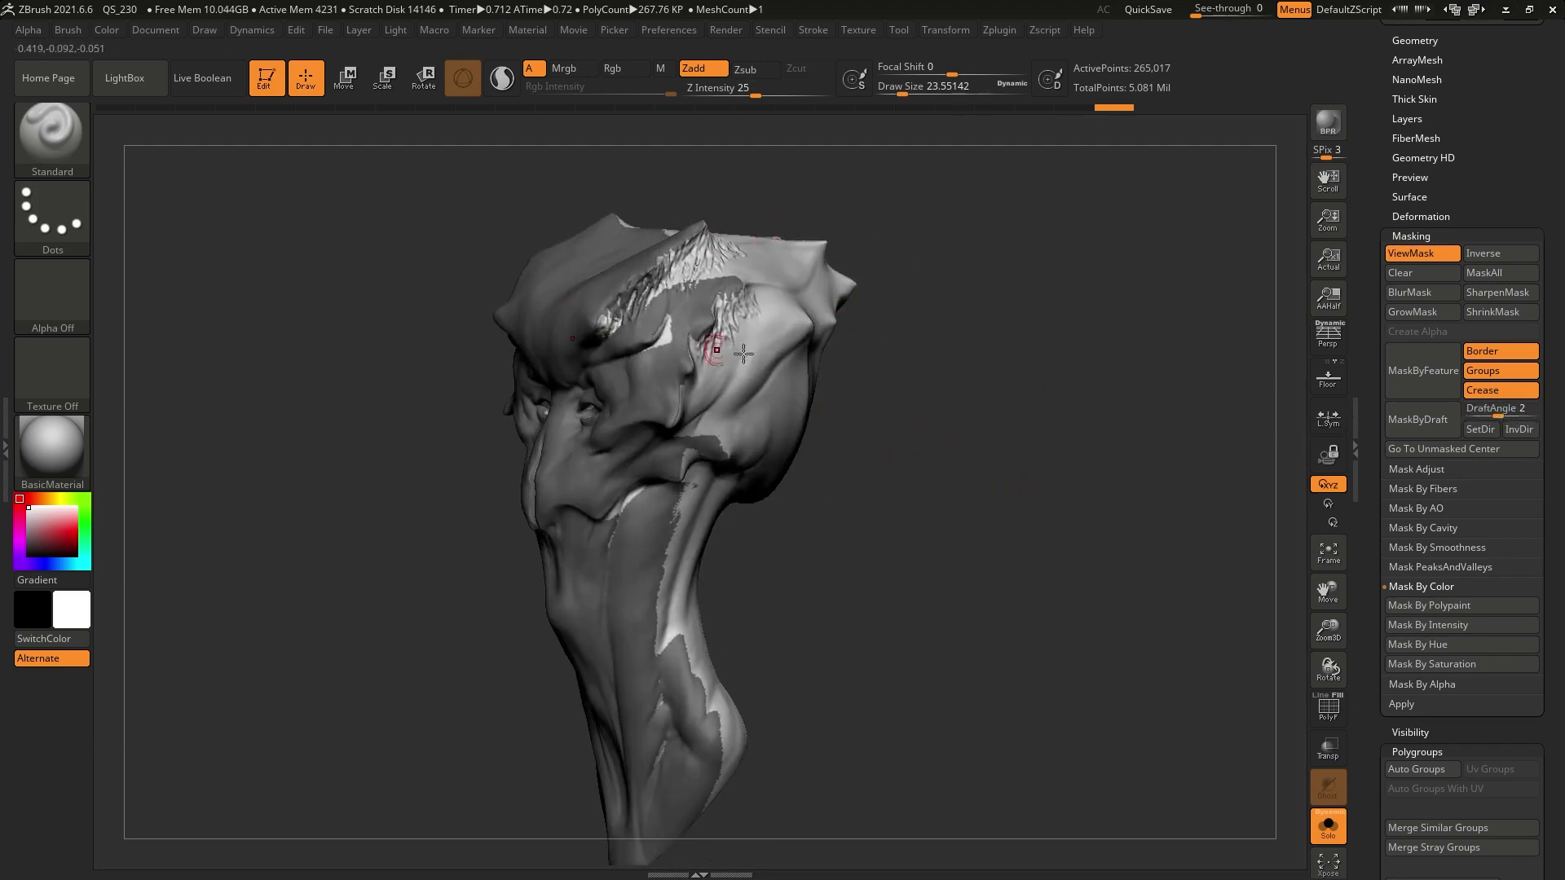
pyautogui.moveTo(877, 387); pyautogui.dragTo(888, 409)
pyautogui.hotkey('ctrl', 'h')
# Step: Set the draft direction from the top view of the head and mask the upward-facing surfaces with MaskByDraft
pyautogui.moveTo(914, 472)
pyautogui.mouseDown()
pyautogui.moveTo(943, 413)
pyautogui.moveTo(963, 476)
pyautogui.moveTo(1080, 489)
pyautogui.moveTo(1089, 466)
pyautogui.moveTo(1044, 517)
pyautogui.mouseUp()
pyautogui.moveTo(896, 529); pyautogui.dragTo(1033, 430)
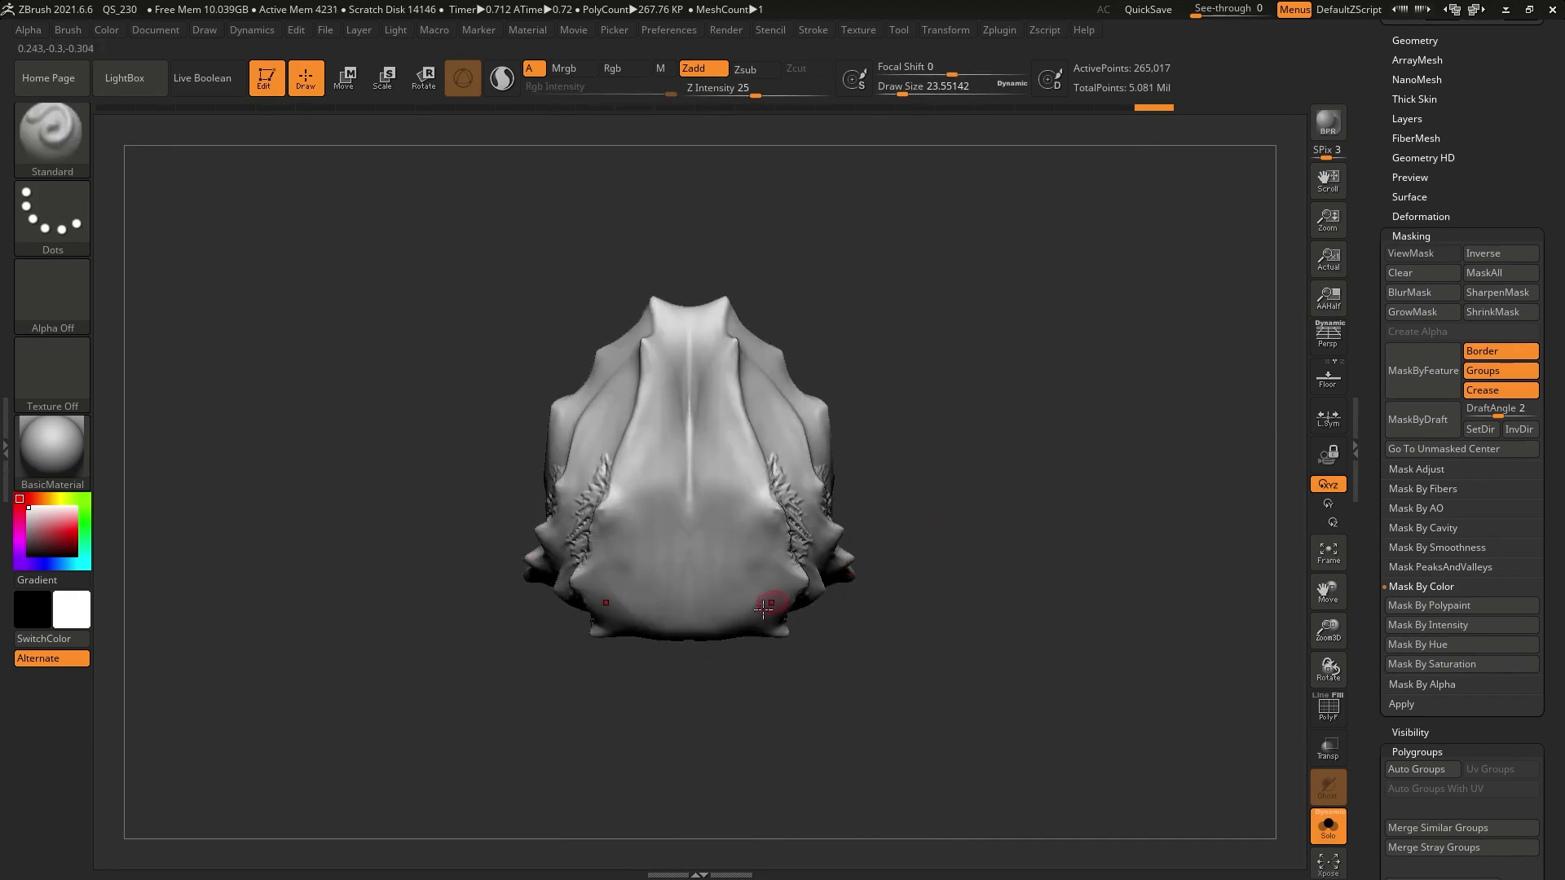
pyautogui.click(1490, 429)
pyautogui.click(1416, 424)
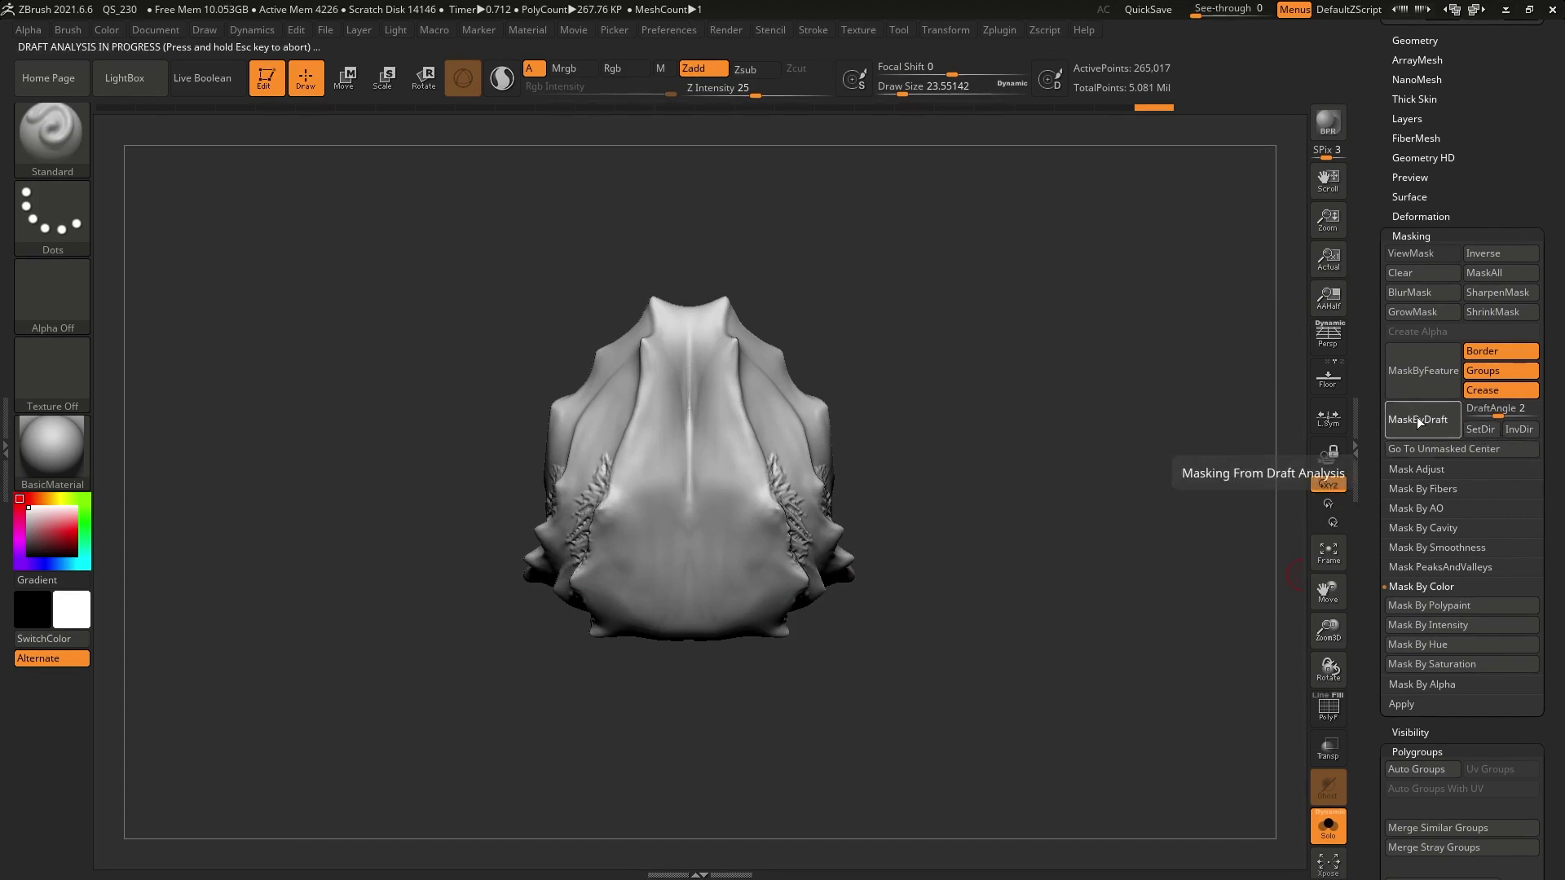
pyautogui.moveTo(992, 600); pyautogui.dragTo(821, 310)
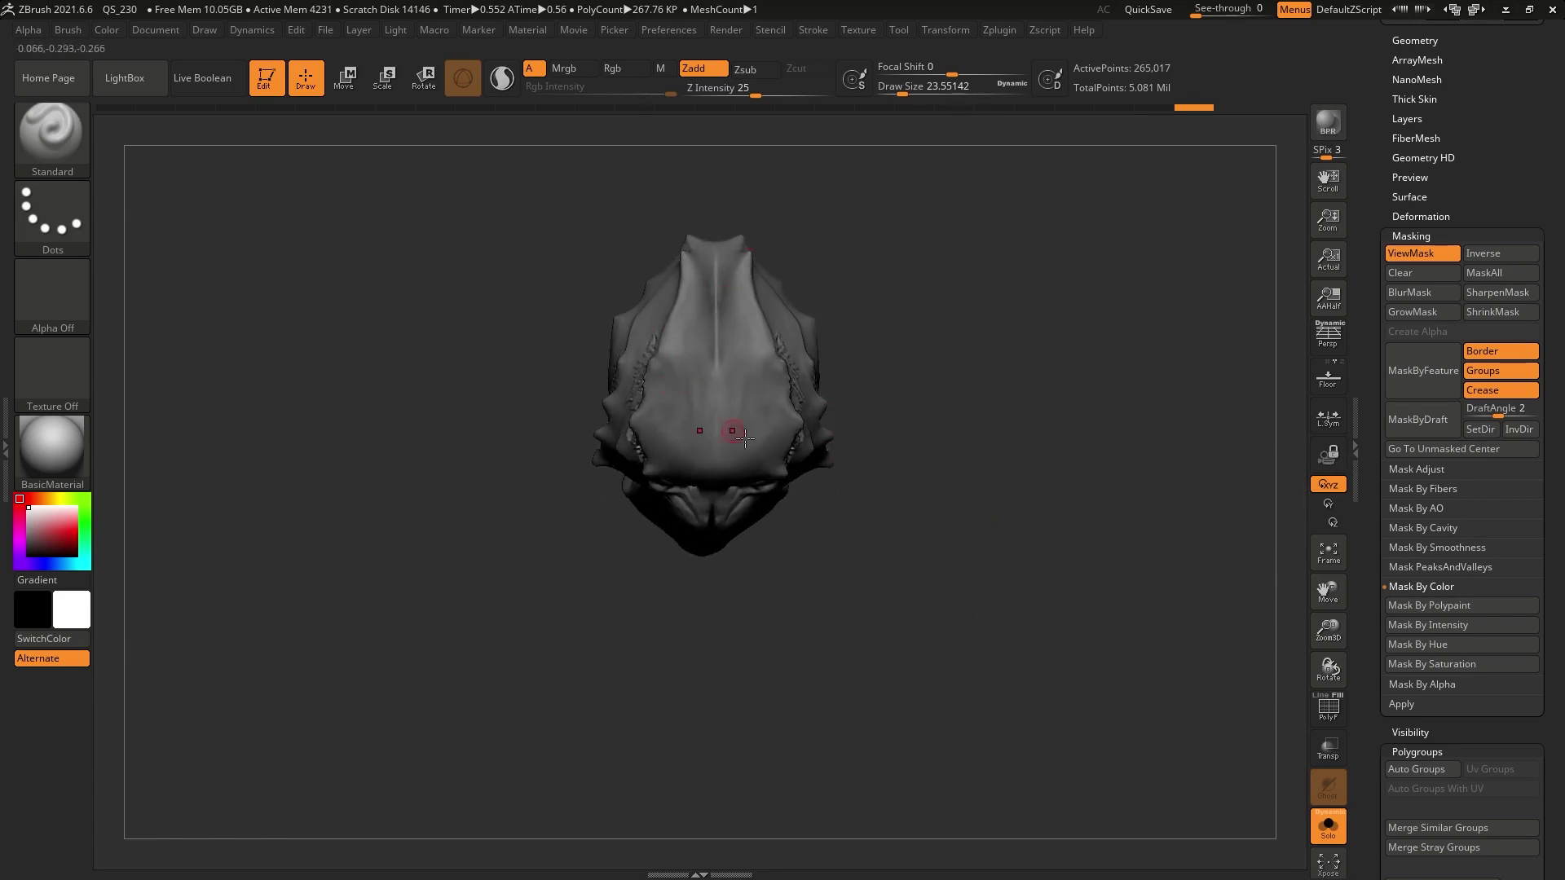
pyautogui.moveTo(776, 447); pyautogui.dragTo(902, 370)
pyautogui.moveTo(917, 484); pyautogui.dragTo(873, 478)
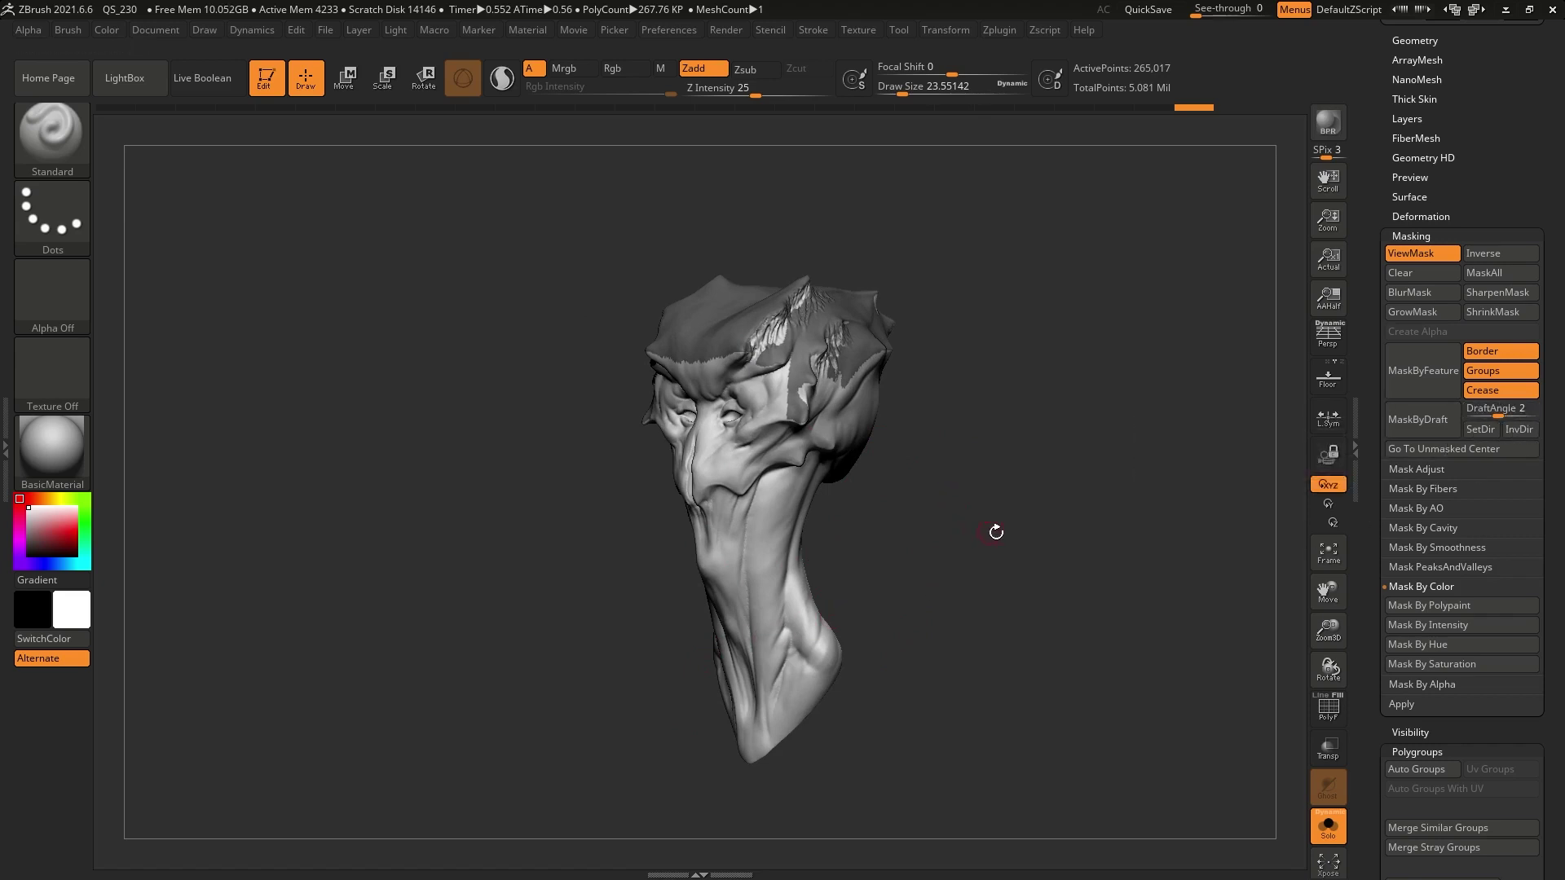
# Step: Use MaskByDraft to mask the head's downward-facing surfaces instead, and clear the mask after checking it from the front
pyautogui.click(1408, 423)
pyautogui.keyDown('shift'); pyautogui.moveTo(908, 469); pyautogui.dragTo(939, 622); pyautogui.keyUp('shift')
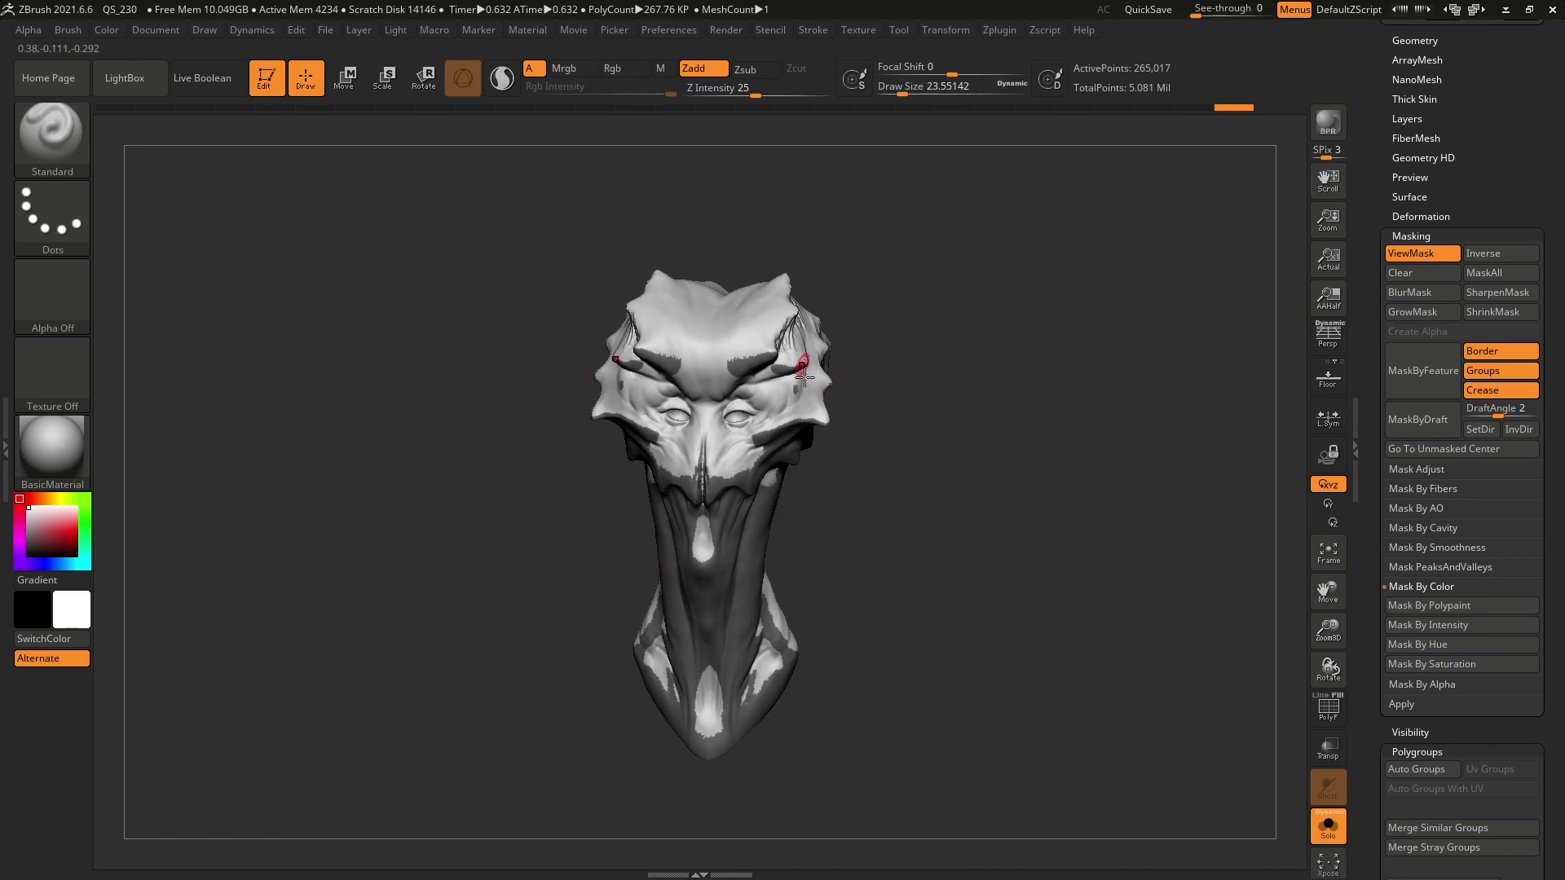
pyautogui.hotkey('ctrl', 'h')
pyautogui.moveTo(915, 615)
pyautogui.mouseDown()
pyautogui.moveTo(933, 602)
pyautogui.moveTo(967, 629)
pyautogui.mouseUp()
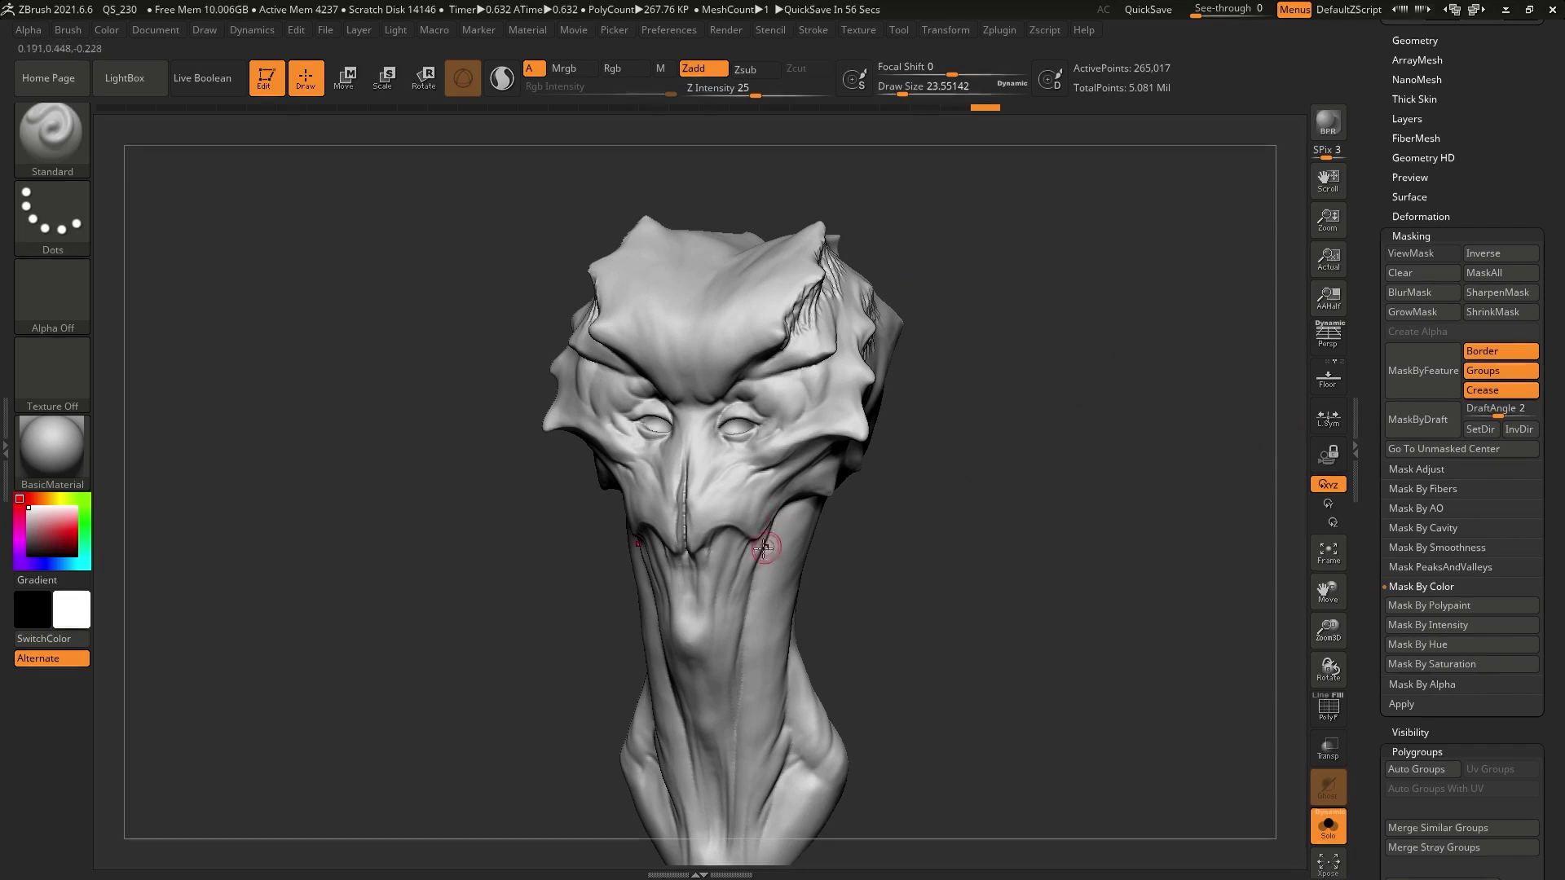
# Step: Duplicate the head subtool to work on a separate copy
pyautogui.scroll(8, 1371, 279)
pyautogui.scroll(10, 1371, 279)
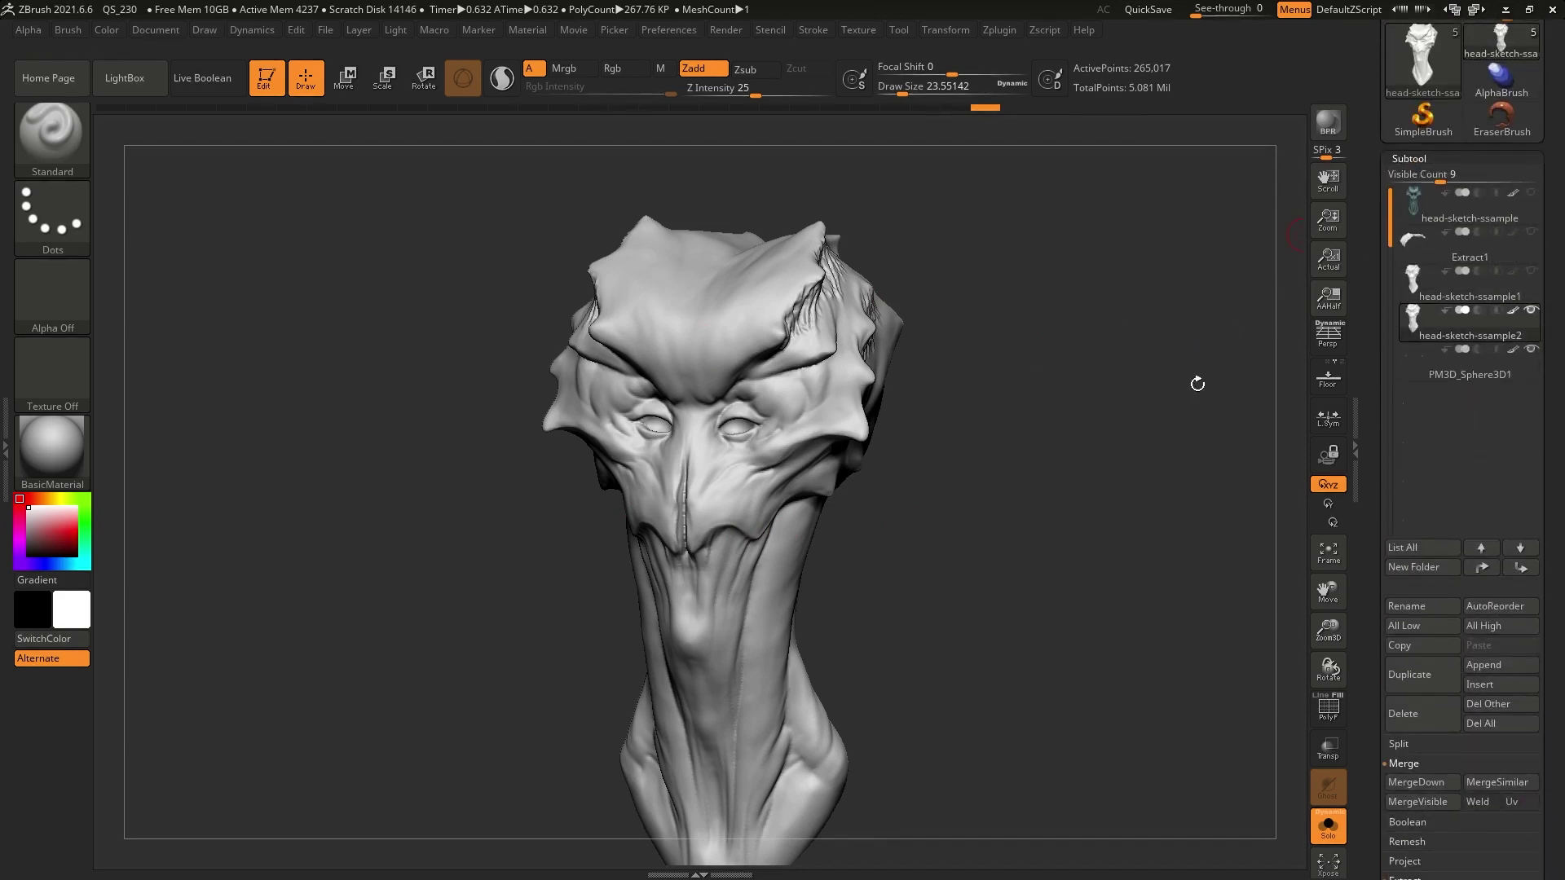
pyautogui.scroll(-2, 1404, 531)
pyautogui.click(1419, 570)
# Step: Show the duplicate head's wireframe and ZRemesh it with KeepGroups off and a target polygon count of 10
pyautogui.scroll(-12, 1452, 592)
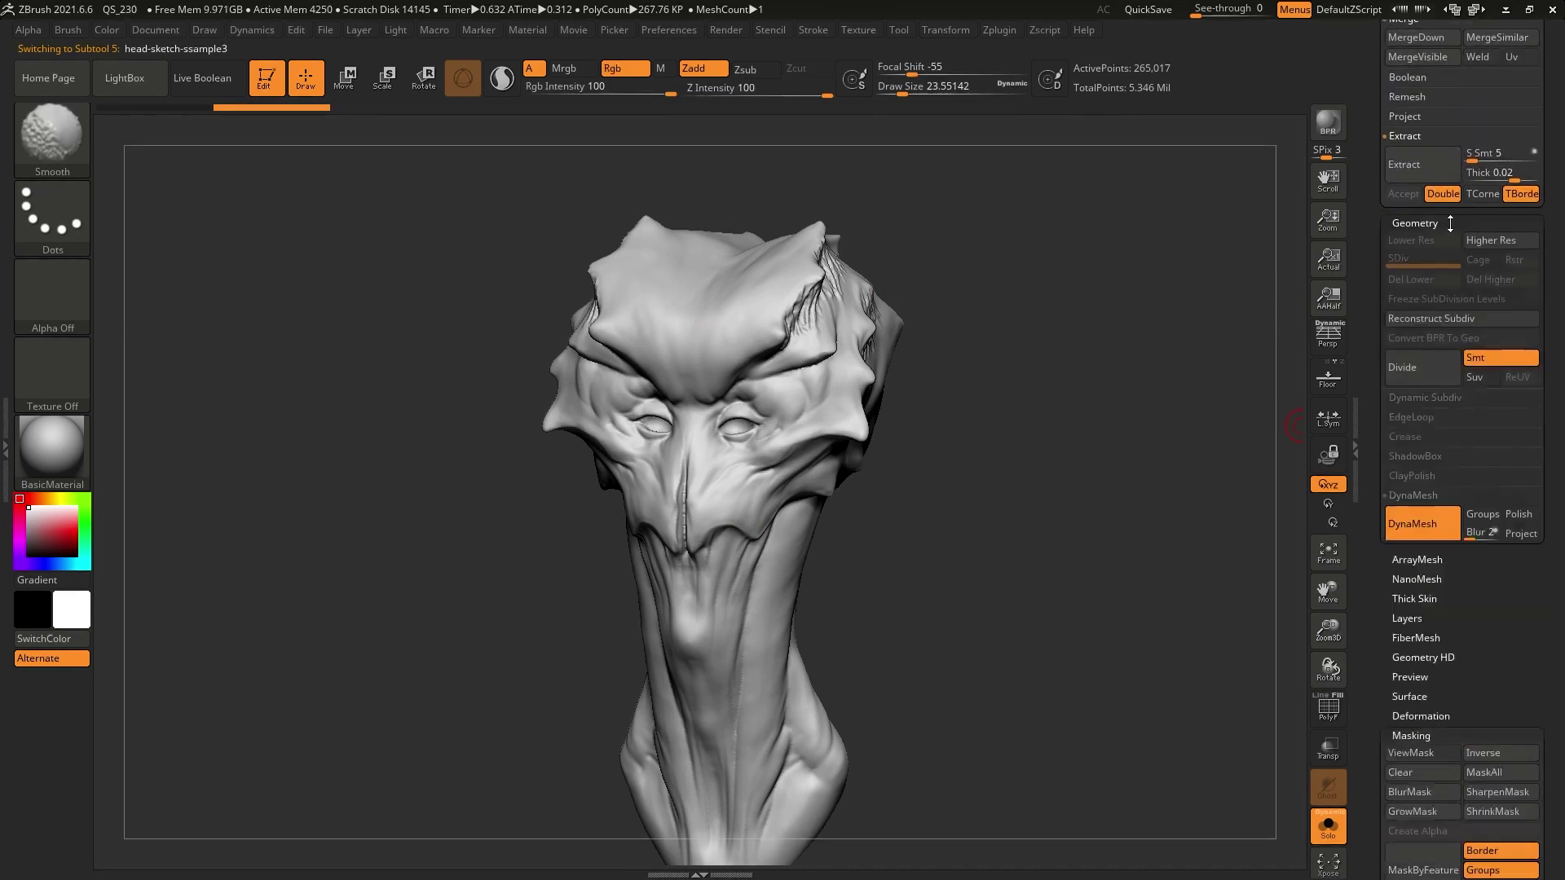
pyautogui.scroll(-5, 1452, 592)
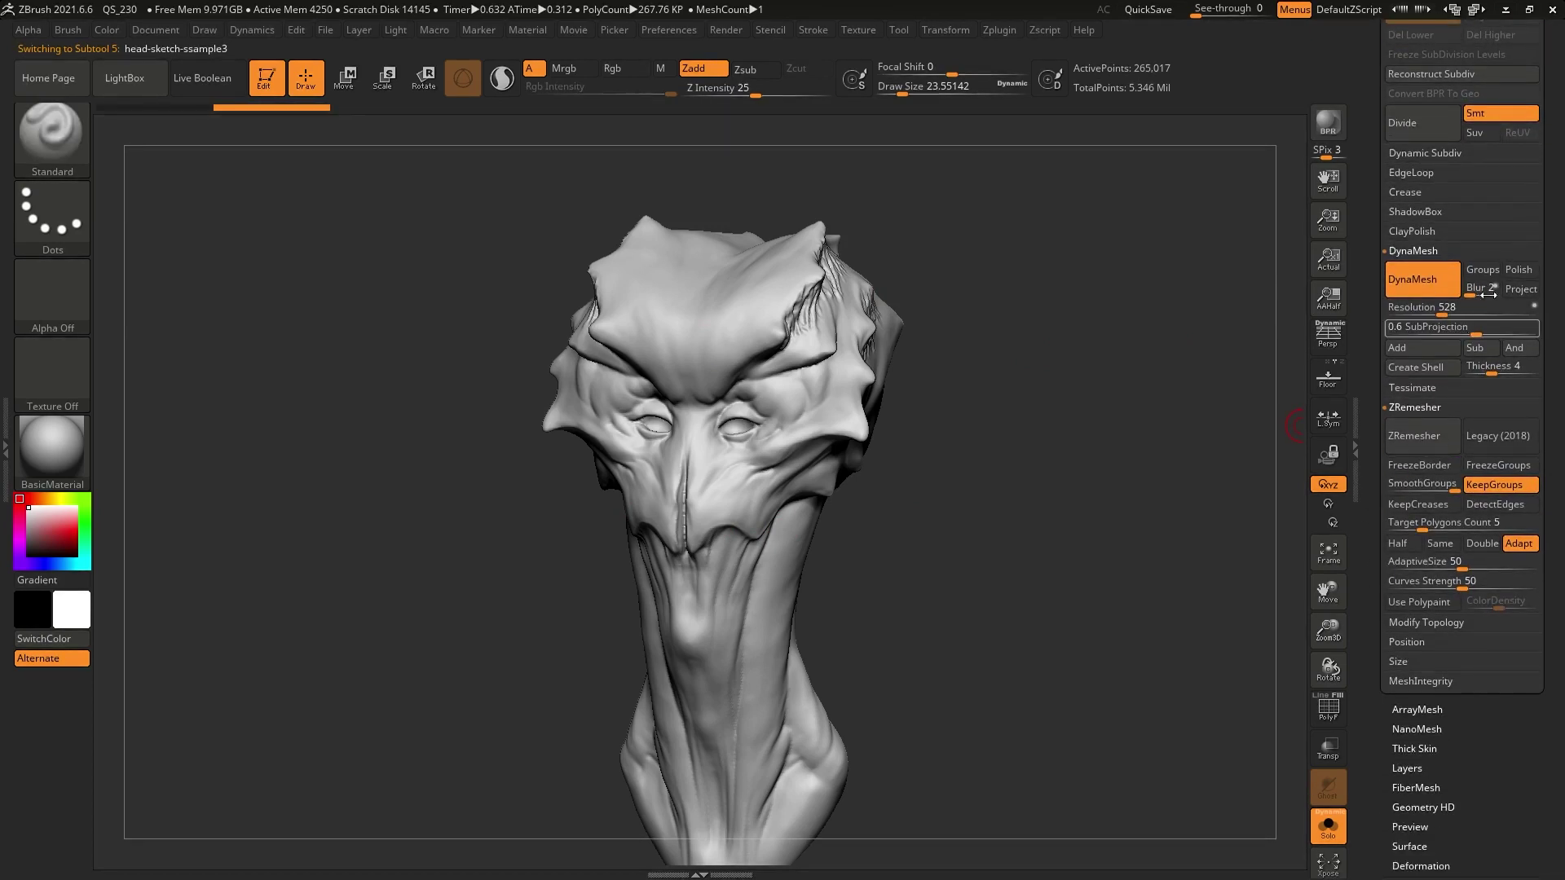
pyautogui.click(1327, 706)
pyautogui.moveTo(1003, 587); pyautogui.dragTo(970, 576)
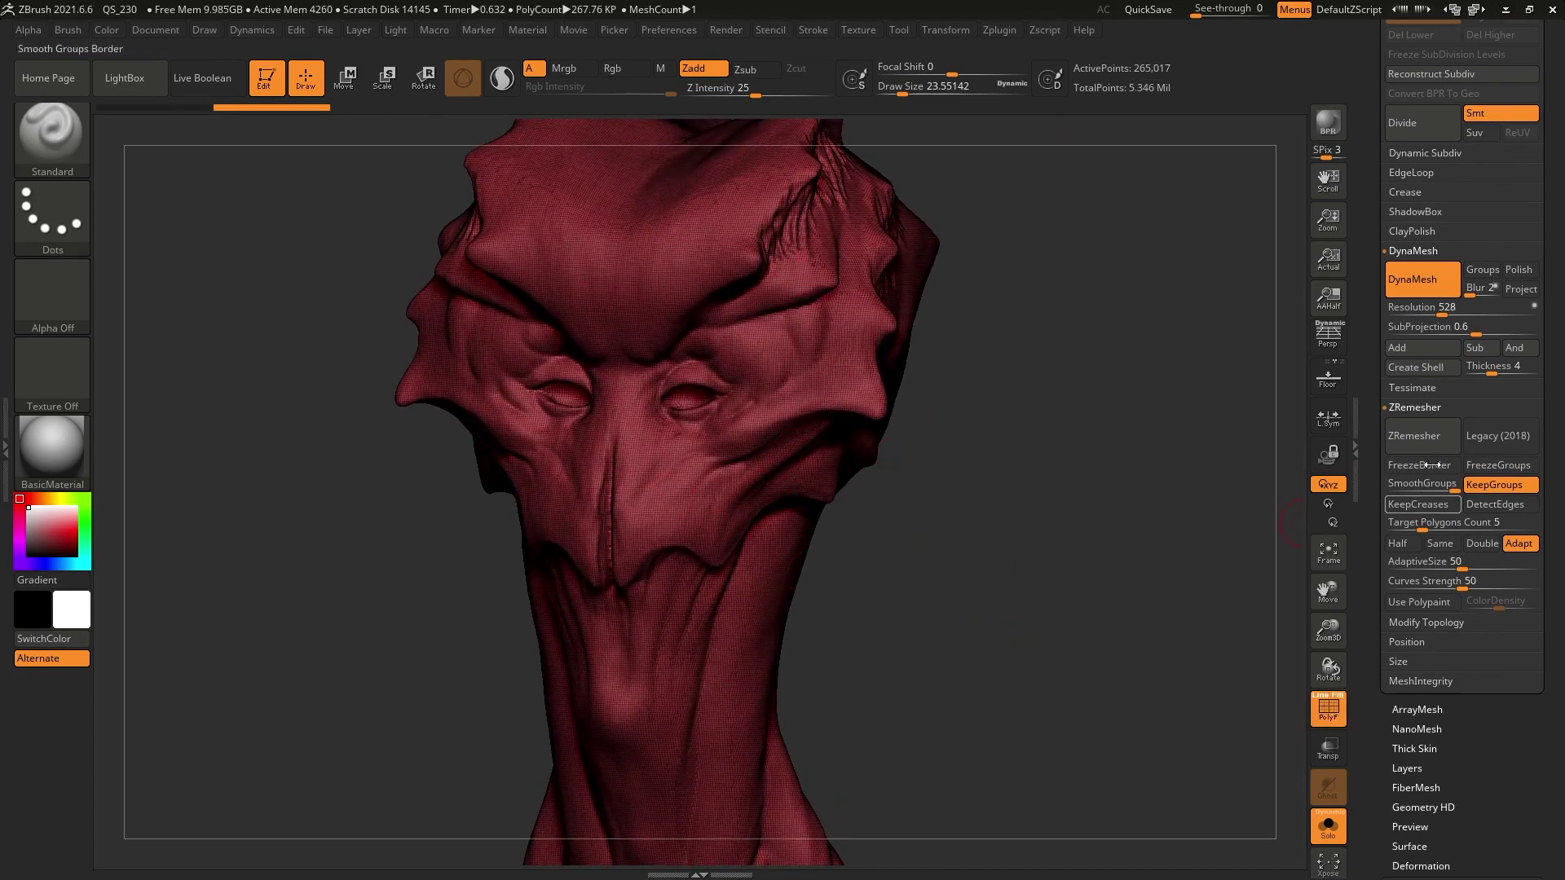
pyautogui.click(1492, 485)
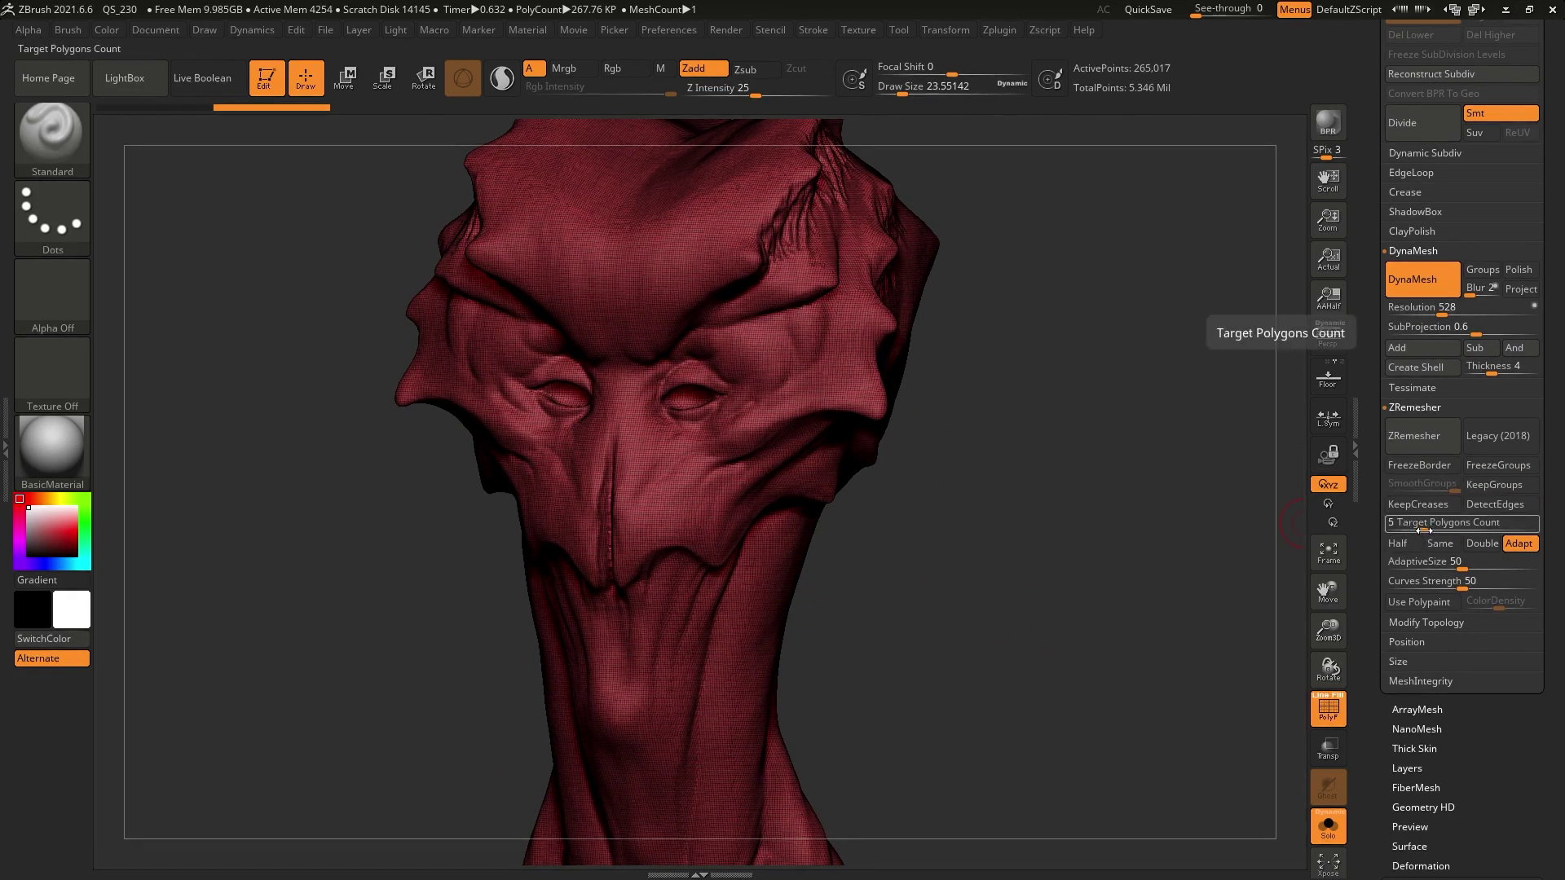
pyautogui.moveTo(1424, 527); pyautogui.dragTo(1417, 525)
pyautogui.write('3')
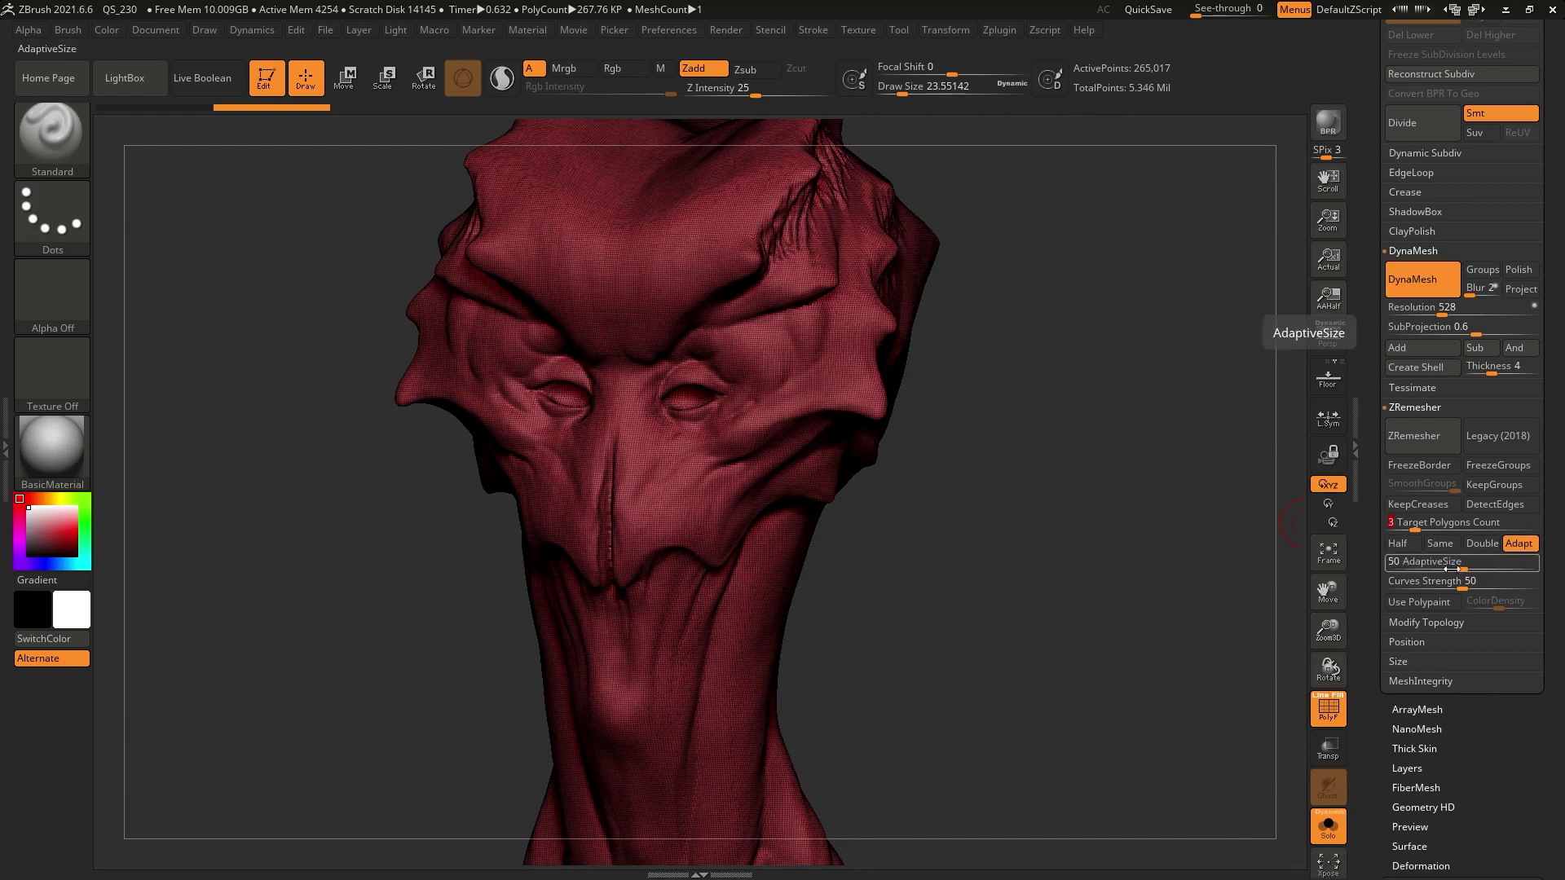
pyautogui.click(1434, 438)
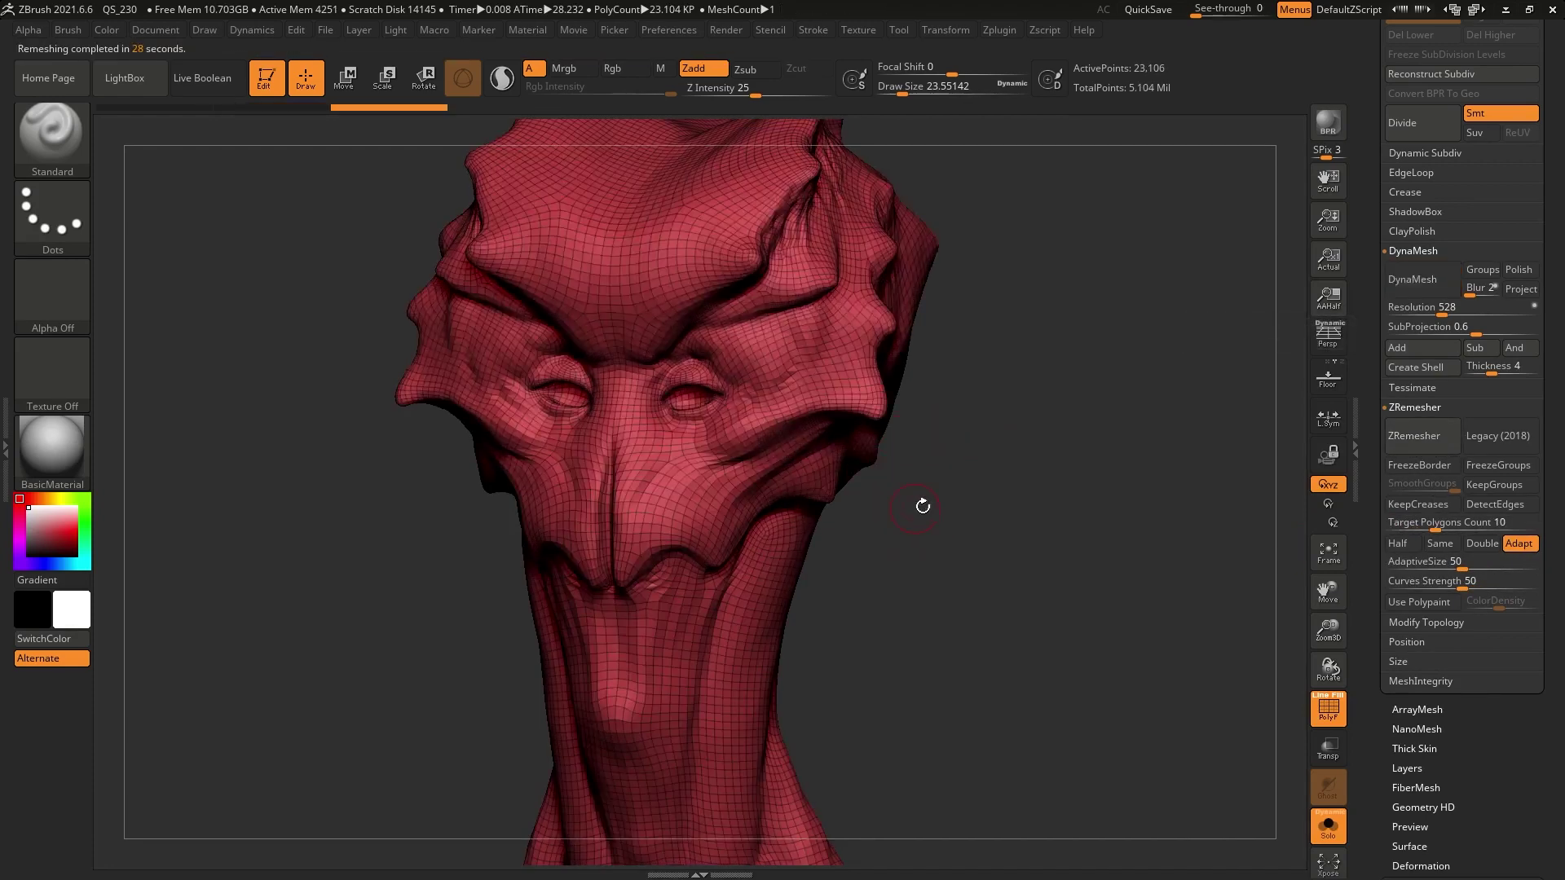
pyautogui.moveTo(1022, 361); pyautogui.dragTo(877, 423)
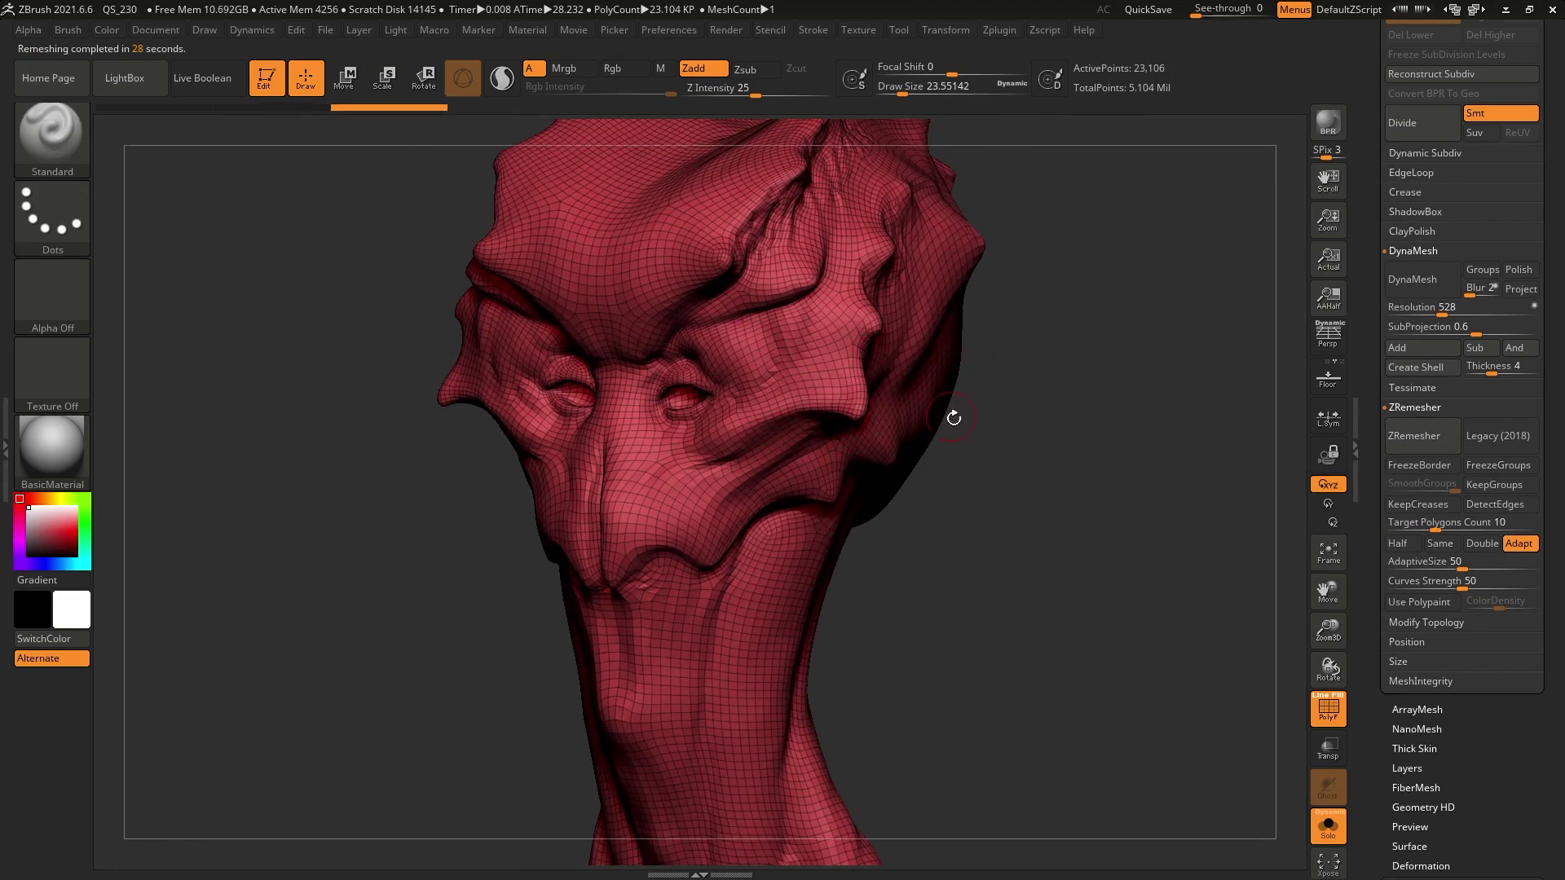
pyautogui.moveTo(971, 438); pyautogui.dragTo(868, 490)
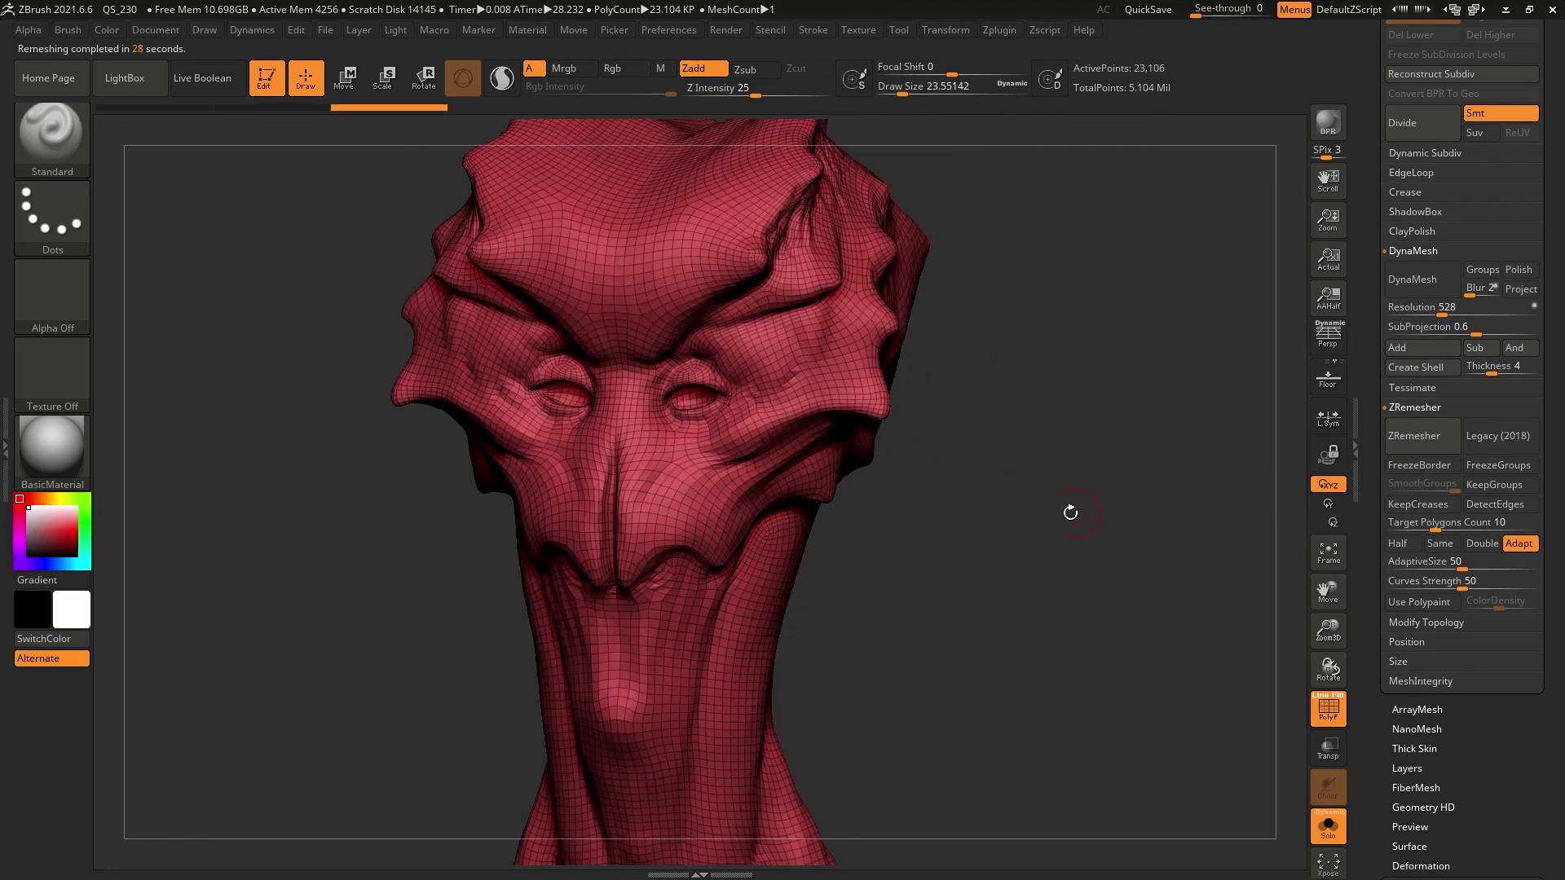
# Step: Hide the wireframe and divide the remeshed head once
pyautogui.click(1323, 708)
pyautogui.keyDown('alt'); pyautogui.moveTo(989, 534); pyautogui.dragTo(975, 501); pyautogui.keyUp('alt')
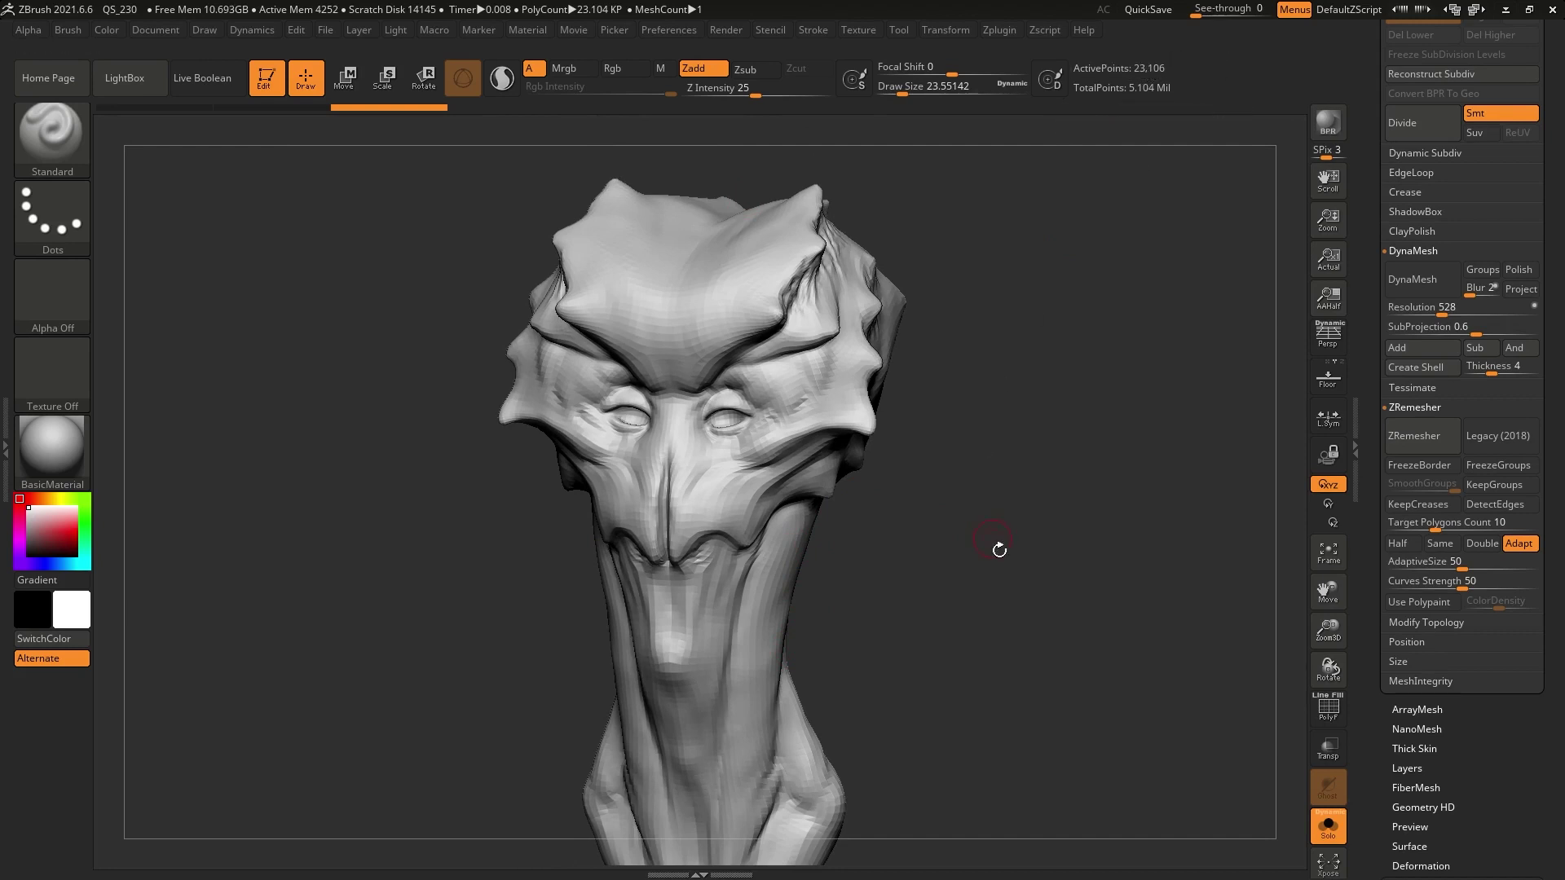
pyautogui.click(1430, 123)
pyautogui.scroll(3, 1376, 223)
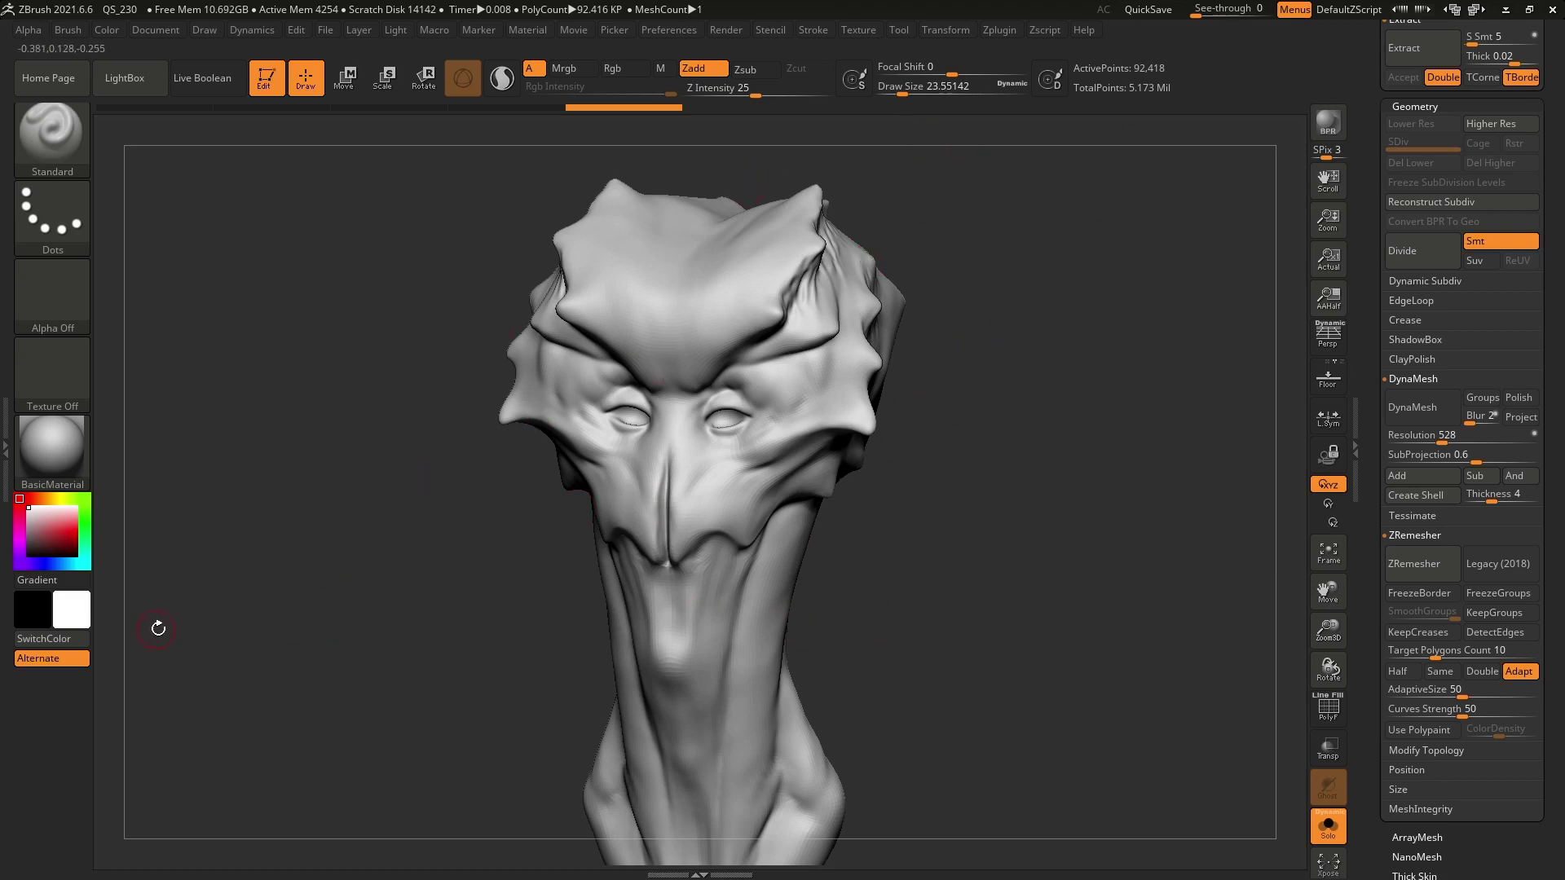
# Step: Mask the downward-facing surfaces of the remeshed head with MaskByDraft and check the coverage from other angles
pyautogui.moveTo(1367, 440)
pyautogui.mouseDown()
pyautogui.moveTo(1363, 191)
pyautogui.moveTo(1365, 444)
pyautogui.mouseUp()
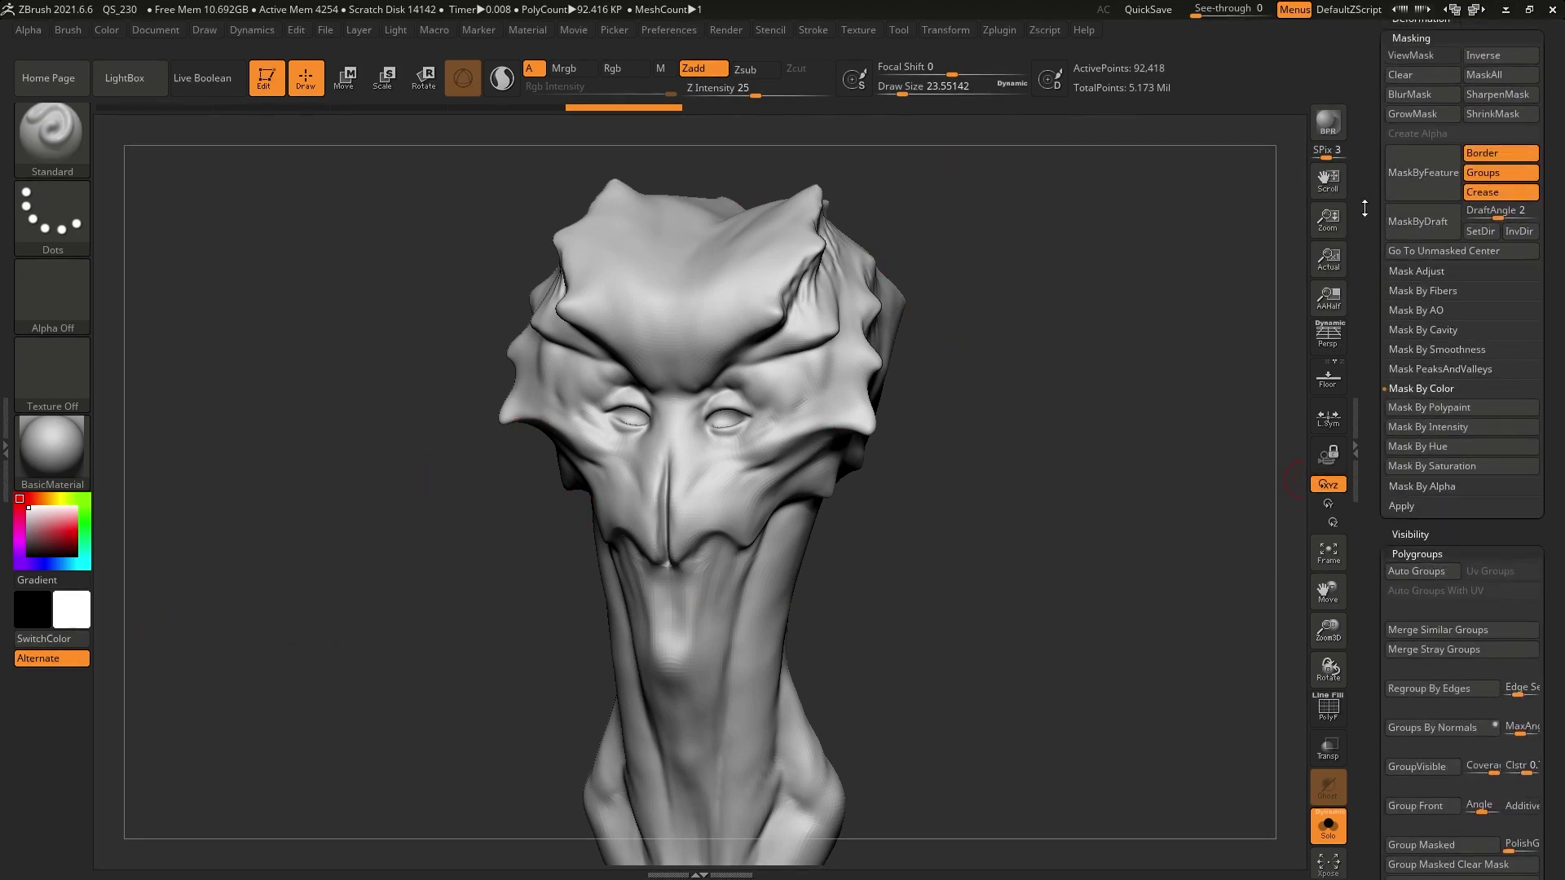
pyautogui.click(1425, 219)
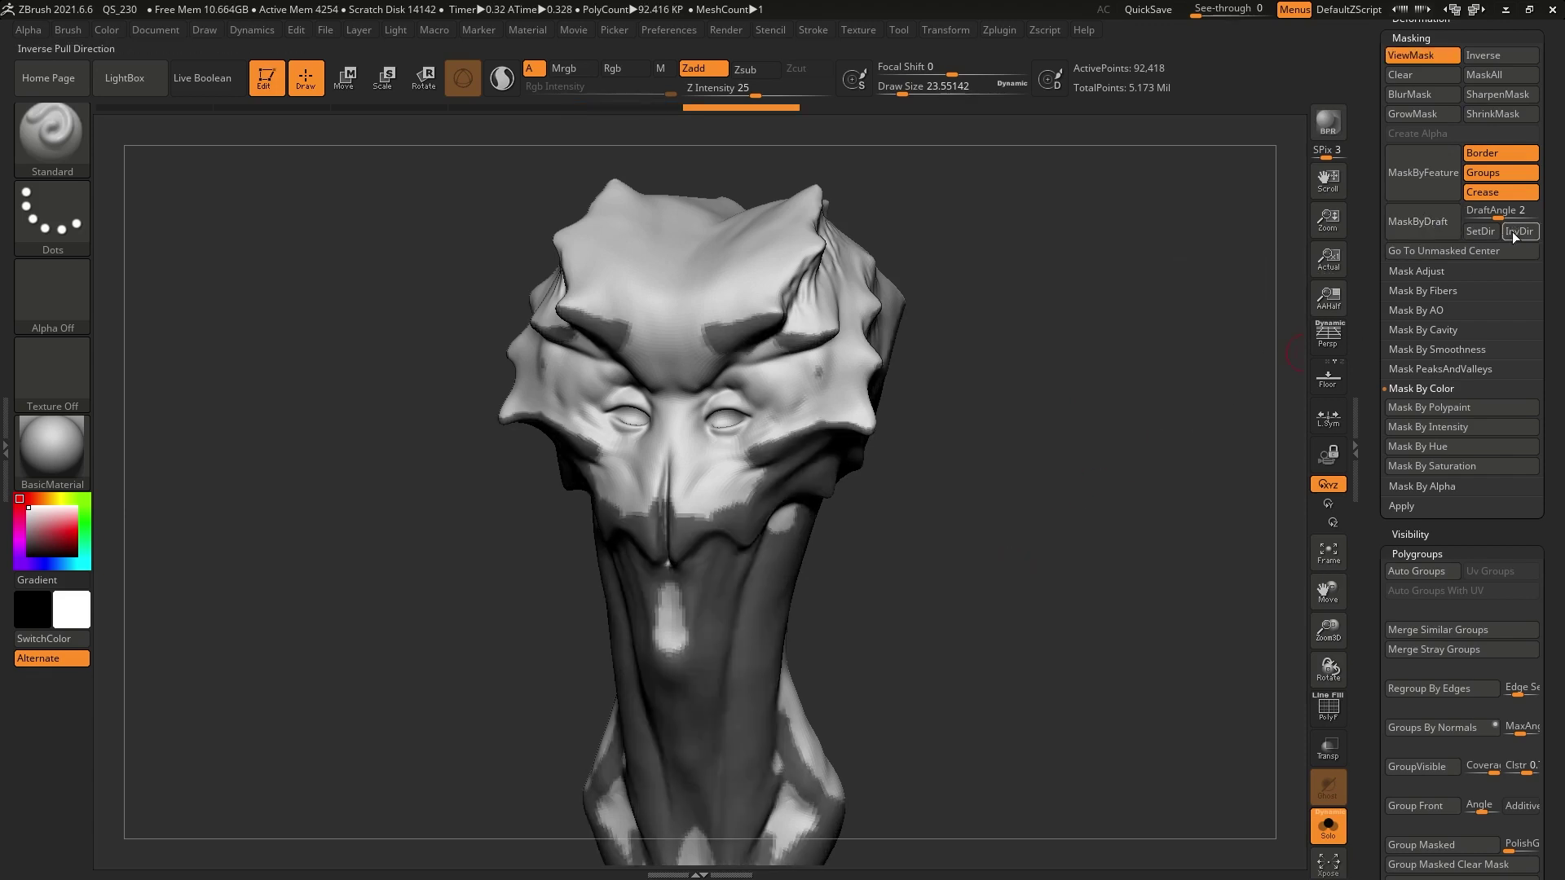
pyautogui.moveTo(1121, 374)
pyautogui.mouseDown()
pyautogui.moveTo(982, 486)
pyautogui.moveTo(971, 443)
pyautogui.moveTo(862, 605)
pyautogui.moveTo(1016, 495)
pyautogui.moveTo(1060, 497)
pyautogui.moveTo(940, 549)
pyautogui.moveTo(992, 500)
pyautogui.mouseUp()
pyautogui.moveTo(804, 374)
pyautogui.mouseDown()
pyautogui.moveTo(1041, 402)
pyautogui.moveTo(975, 402)
pyautogui.moveTo(961, 468)
pyautogui.moveTo(938, 465)
pyautogui.mouseUp()
# Step: Blur the draft mask into a soft transition and invert it so the upper head is masked
pyautogui.press('ctrl')
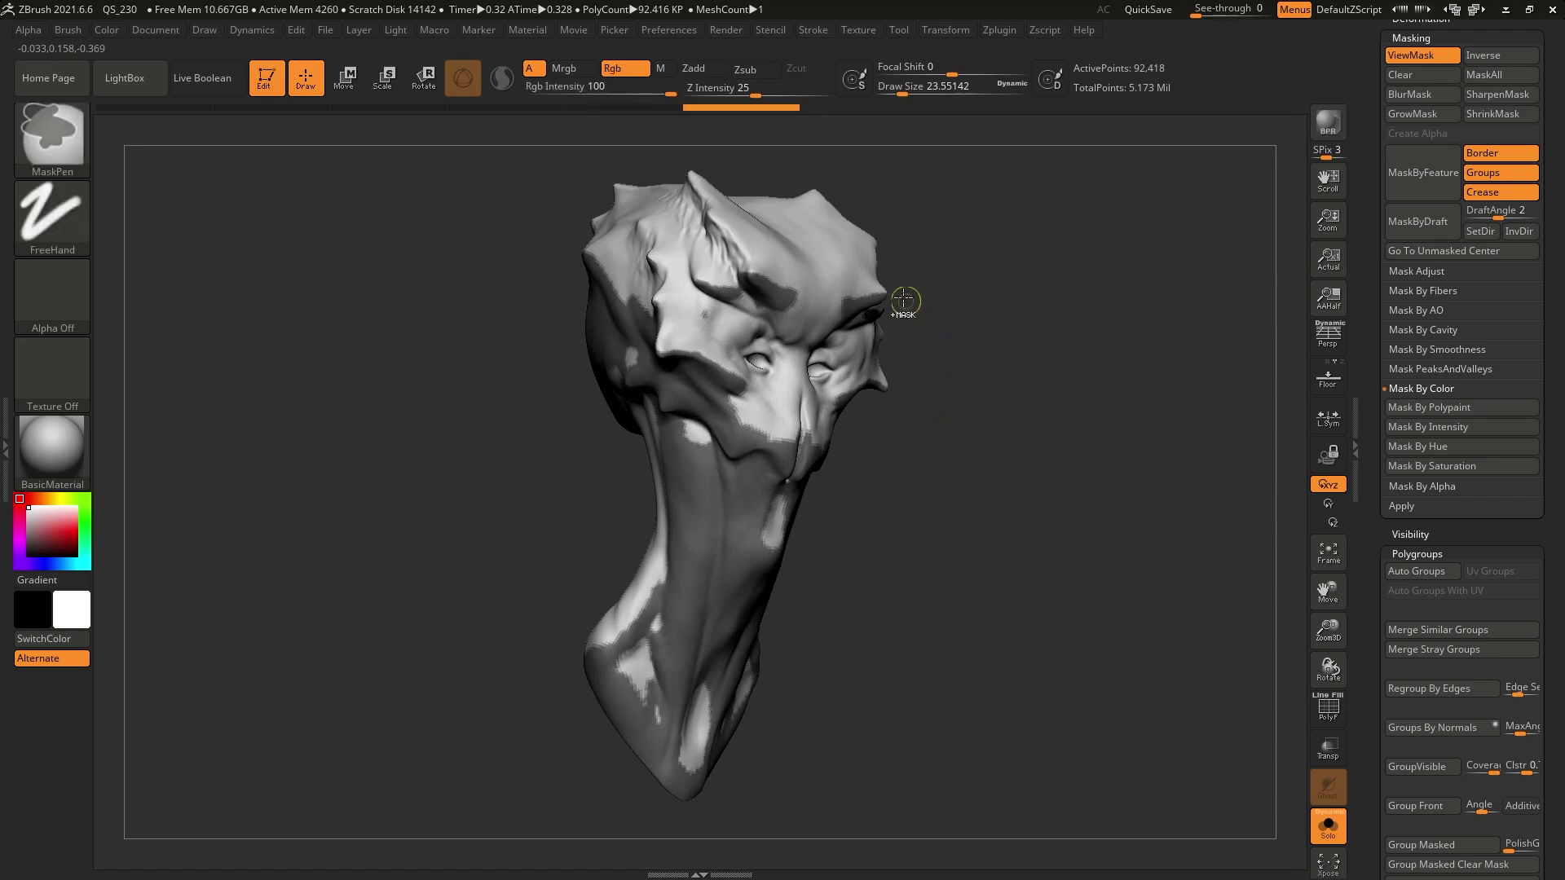
pyautogui.rightClick(981, 261)
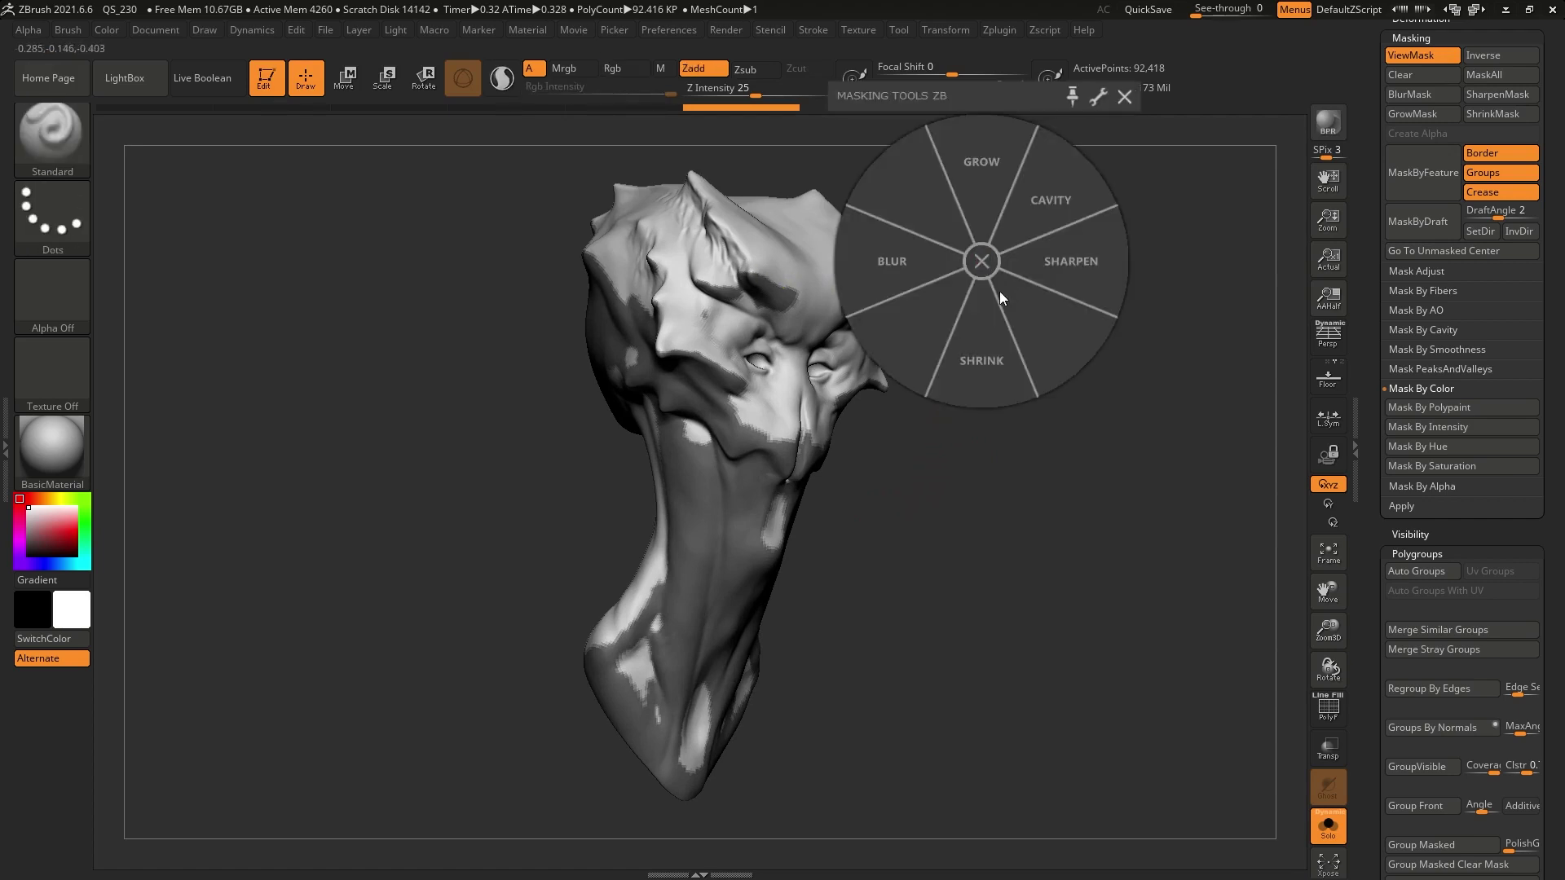
pyautogui.click(918, 266)
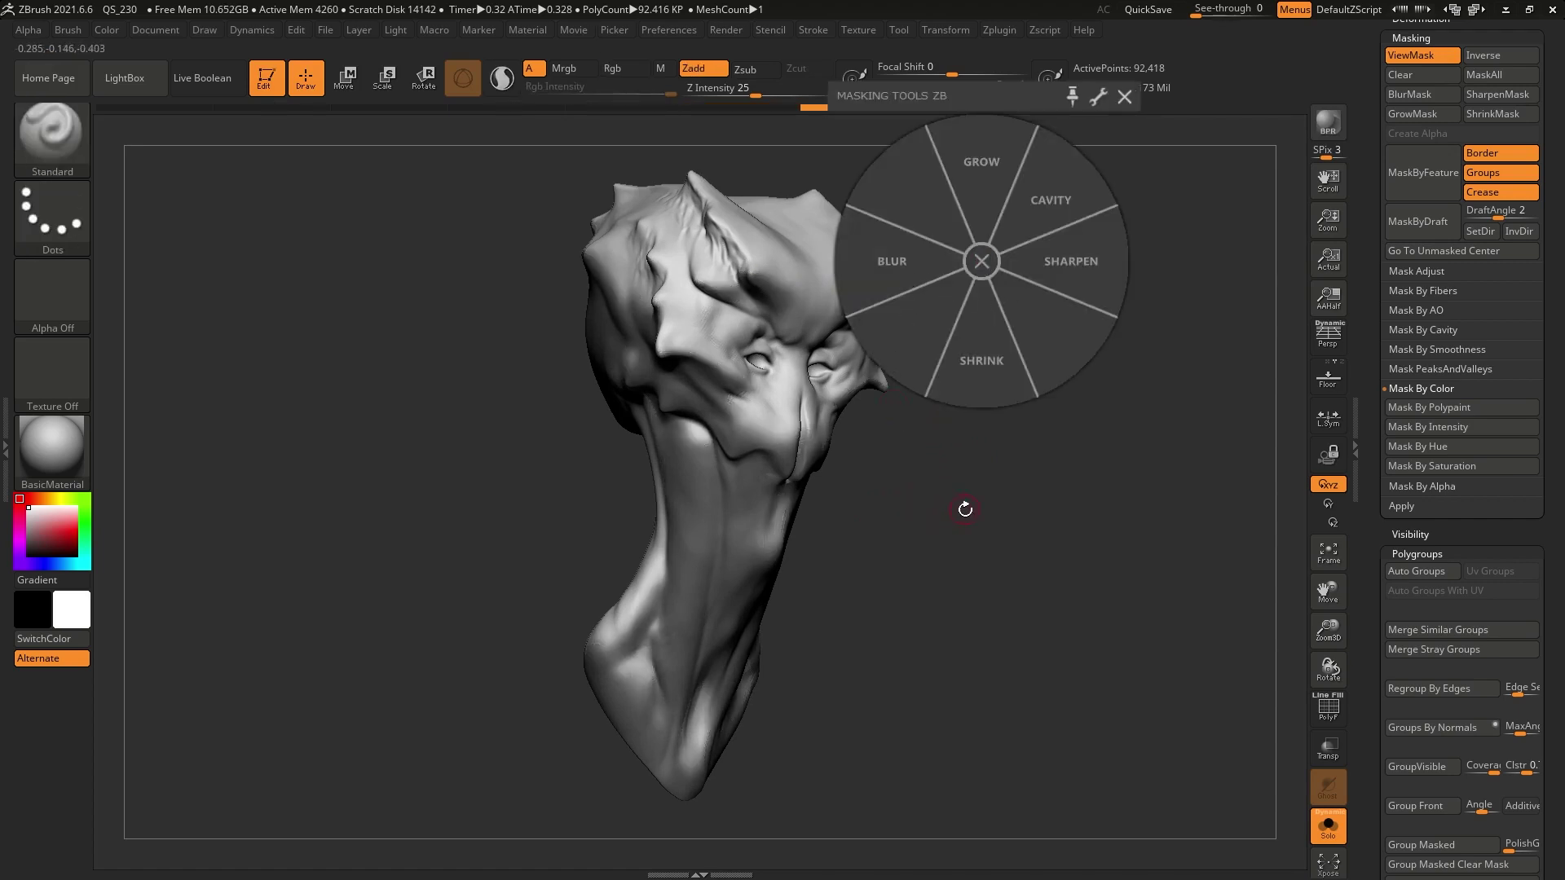
pyautogui.click(982, 262)
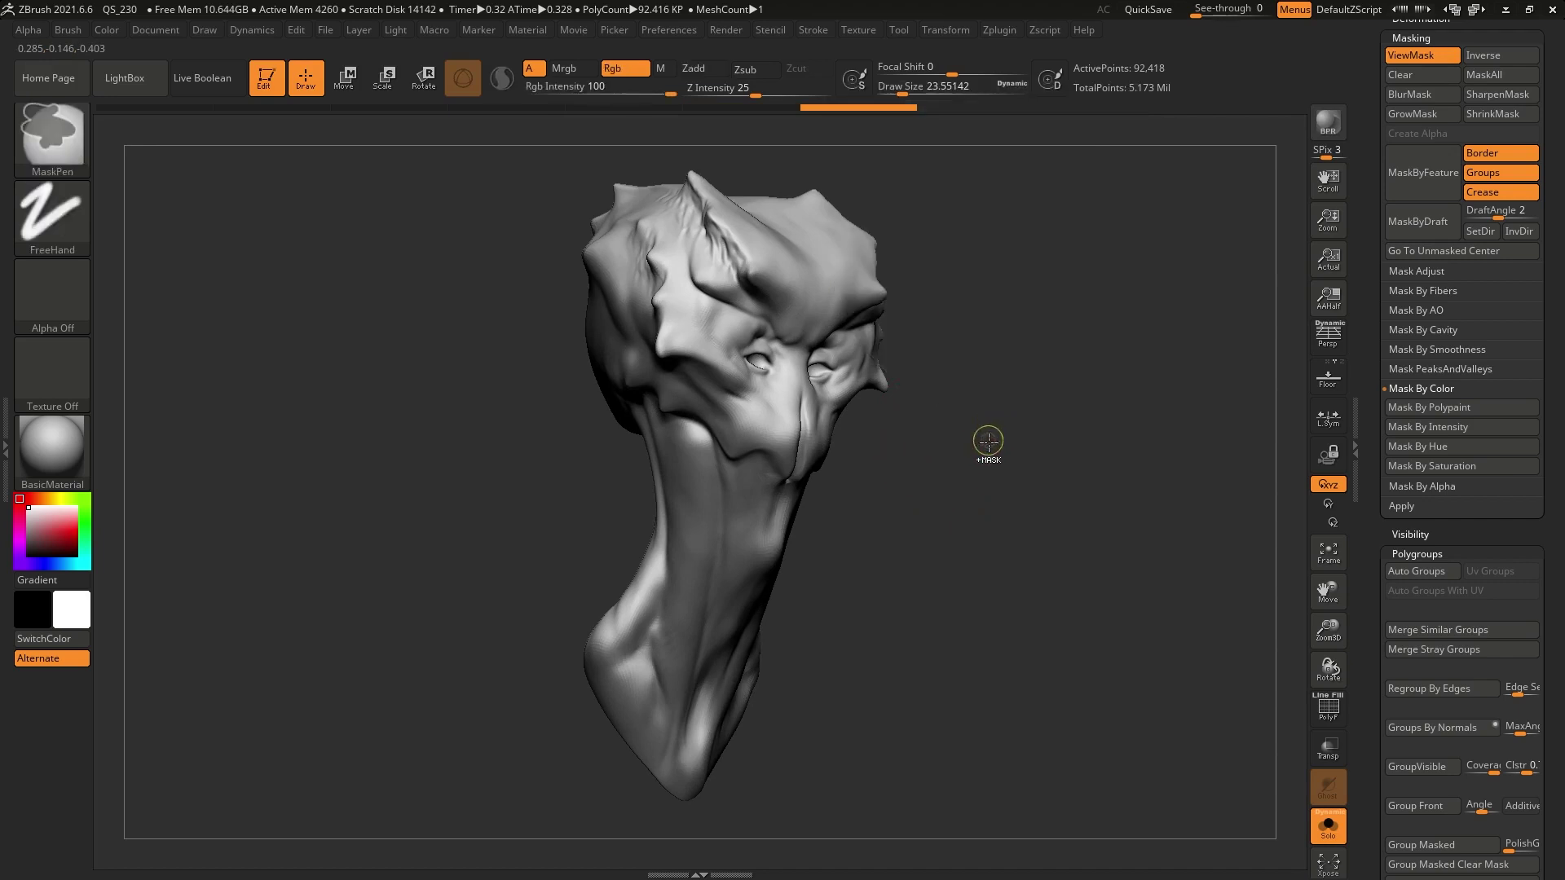
pyautogui.moveTo(988, 440)
pyautogui.mouseDown()
pyautogui.moveTo(1027, 468)
pyautogui.moveTo(975, 472)
pyautogui.moveTo(951, 507)
pyautogui.moveTo(975, 524)
pyautogui.moveTo(972, 544)
pyautogui.mouseUp()
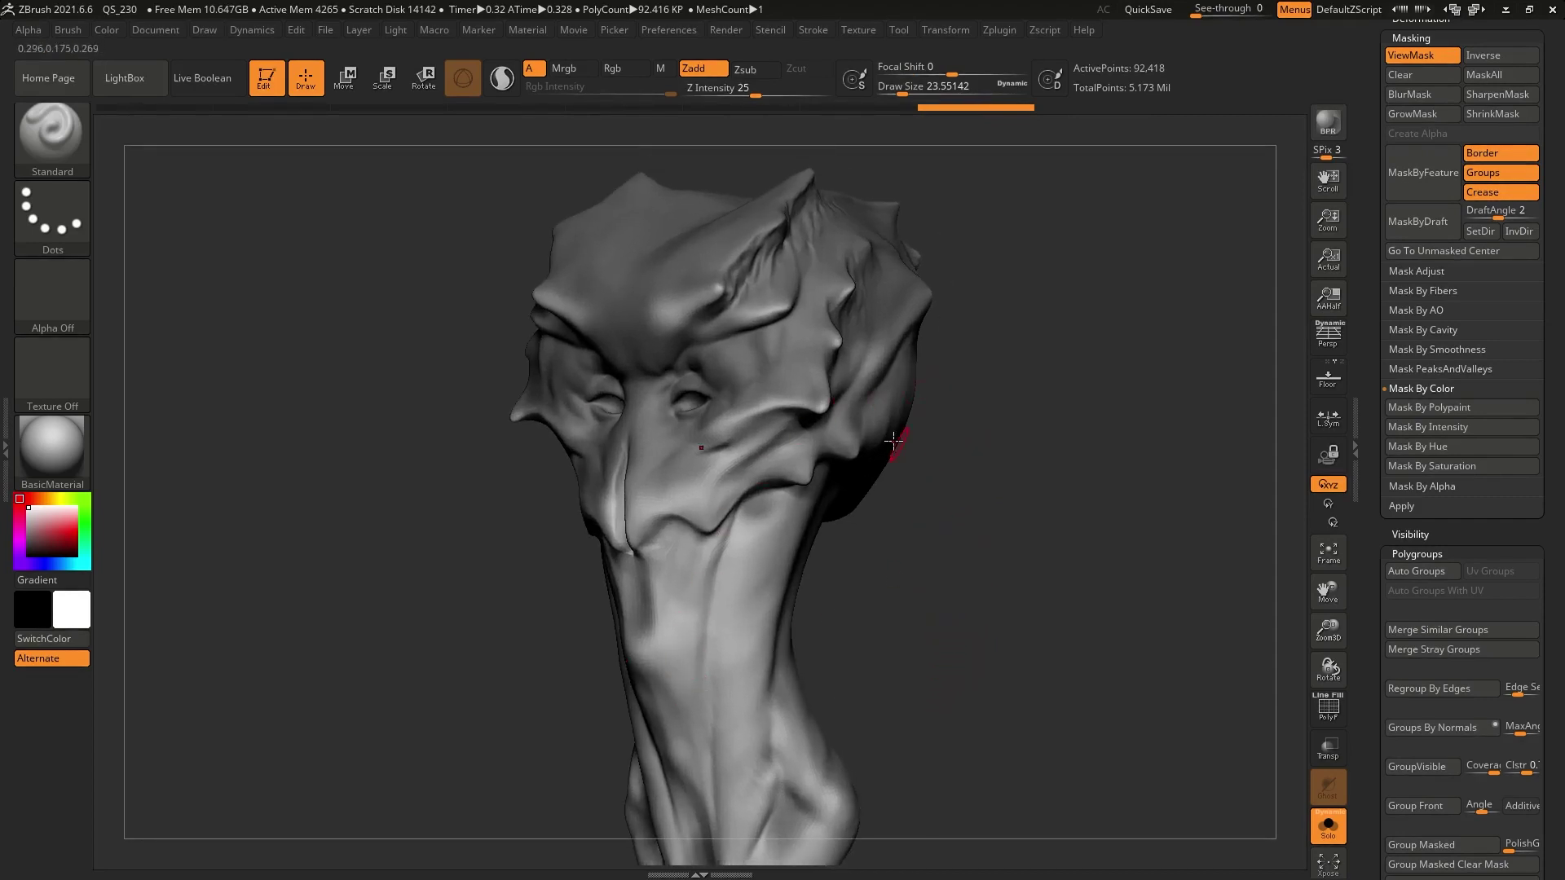
pyautogui.moveTo(996, 489)
pyautogui.mouseDown()
pyautogui.moveTo(1027, 501)
pyautogui.moveTo(951, 552)
pyautogui.moveTo(866, 554)
pyautogui.mouseUp()
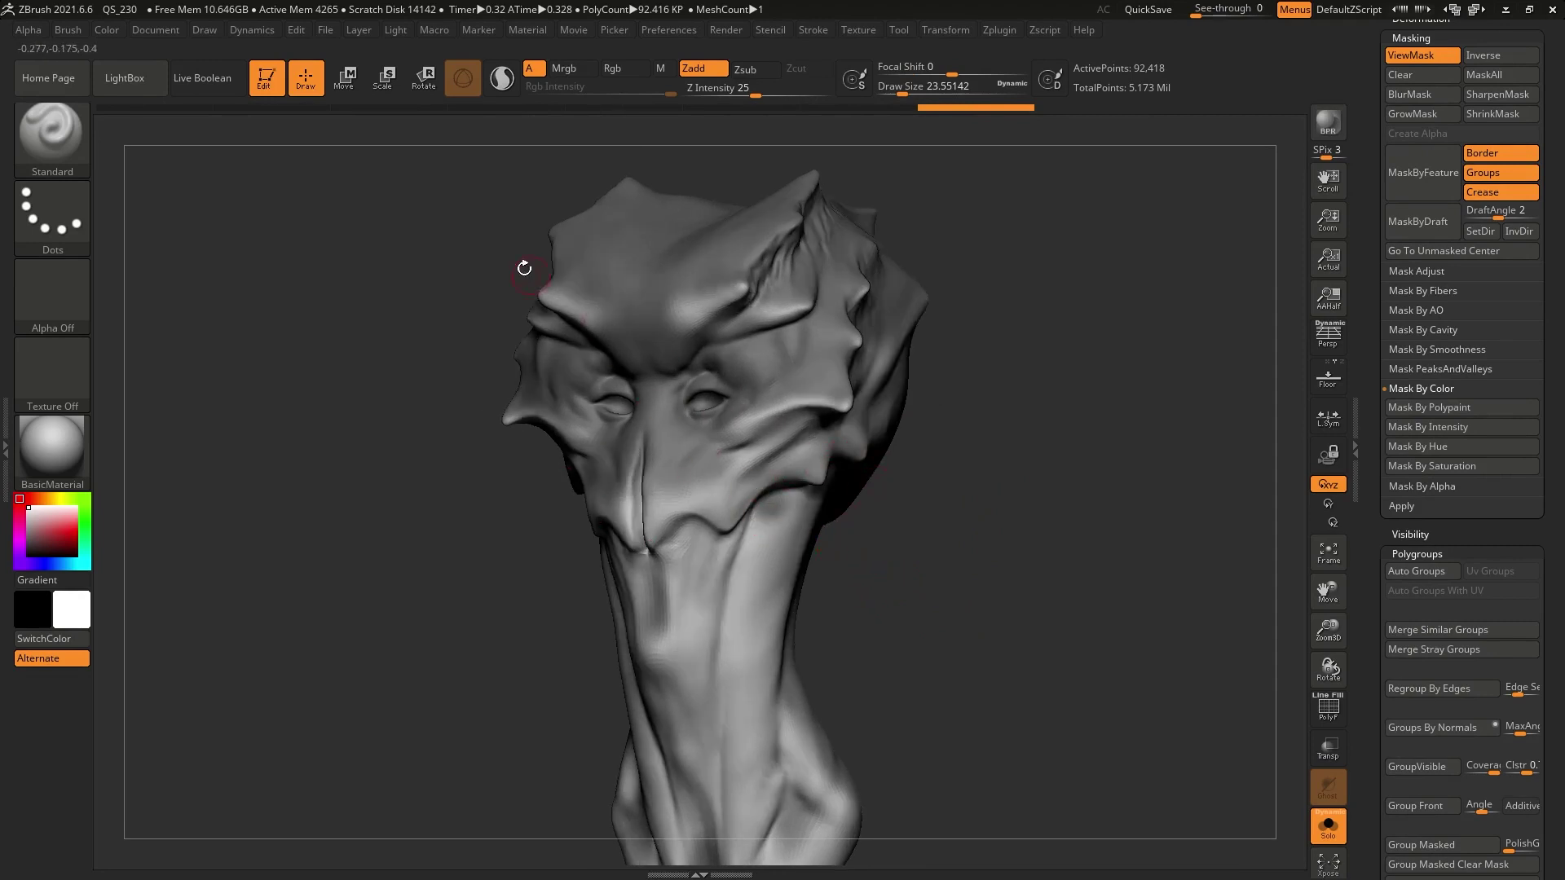
# Step: Replace the Brush palette in the side tray with the Dynamics palette
pyautogui.click(7, 137)
pyautogui.click(353, 31)
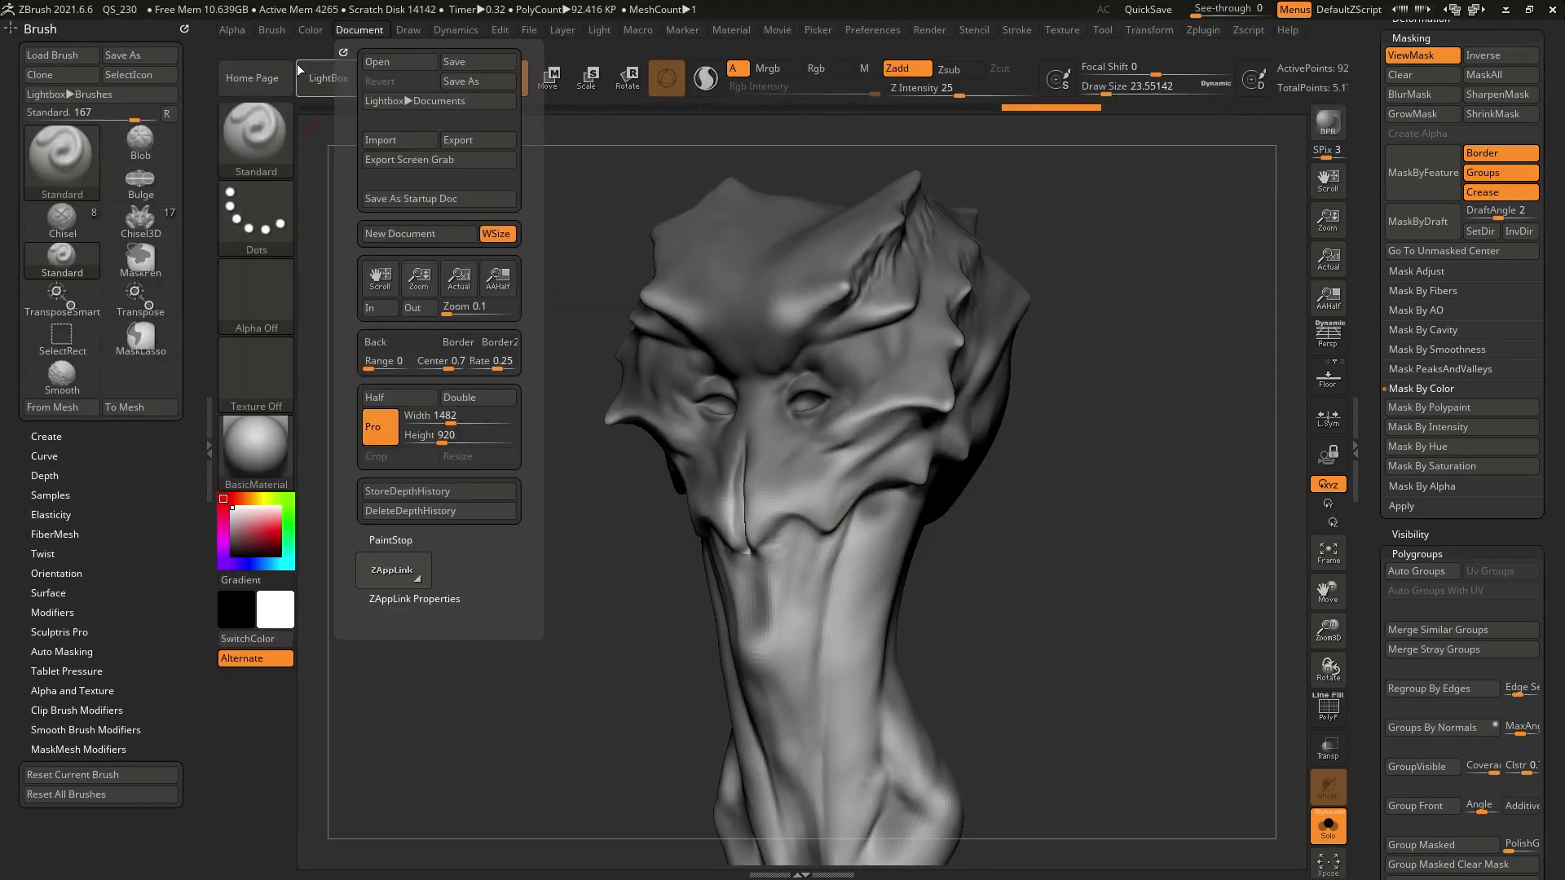
pyautogui.click(177, 29)
pyautogui.click(455, 30)
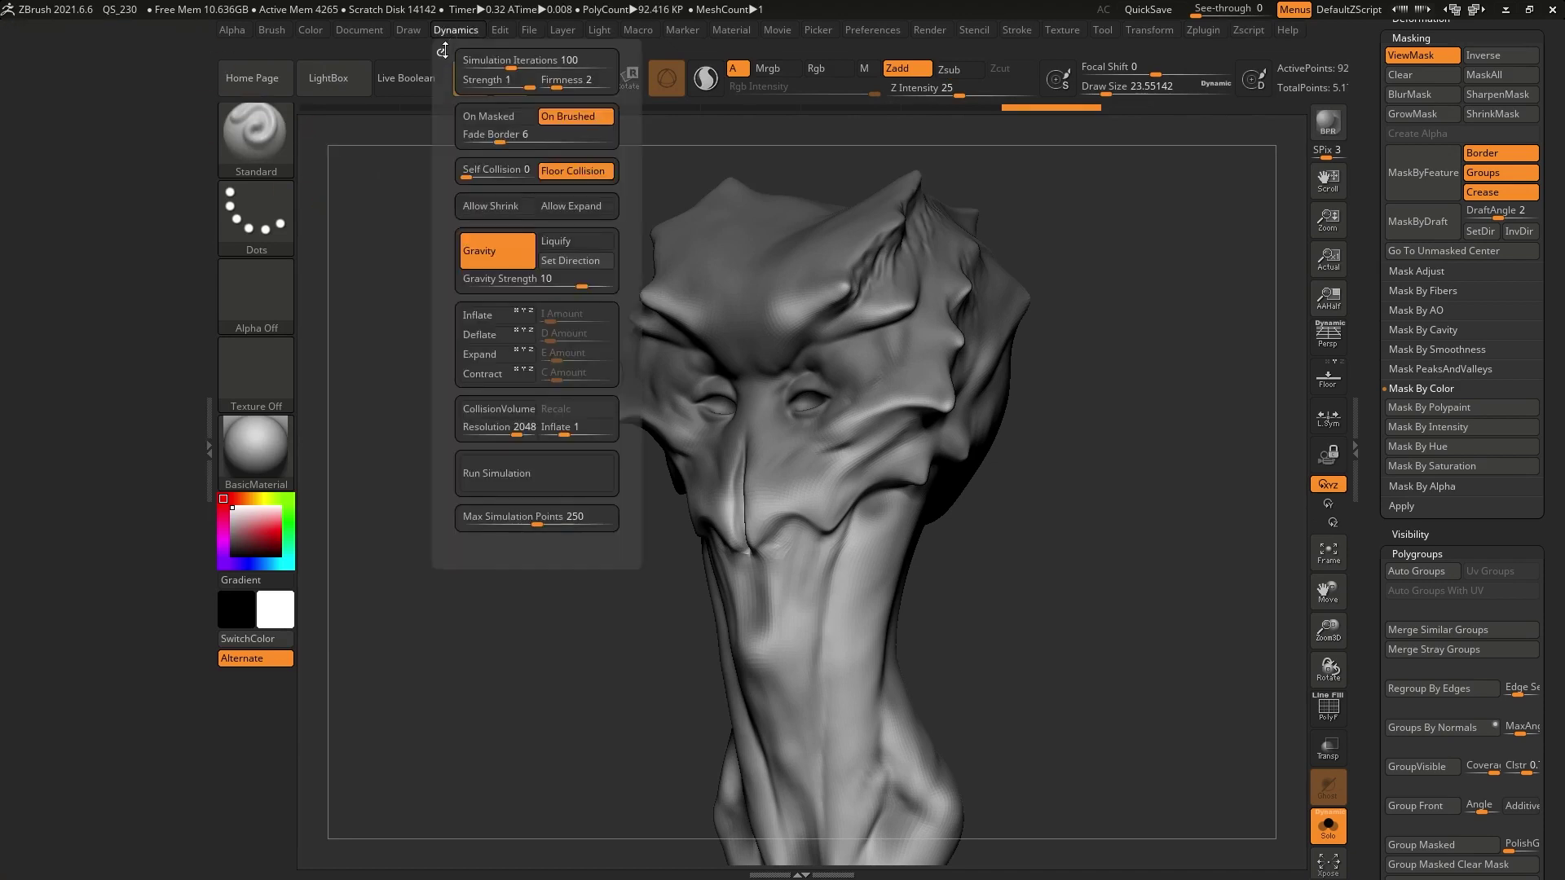
pyautogui.moveTo(443, 51); pyautogui.dragTo(113, 124)
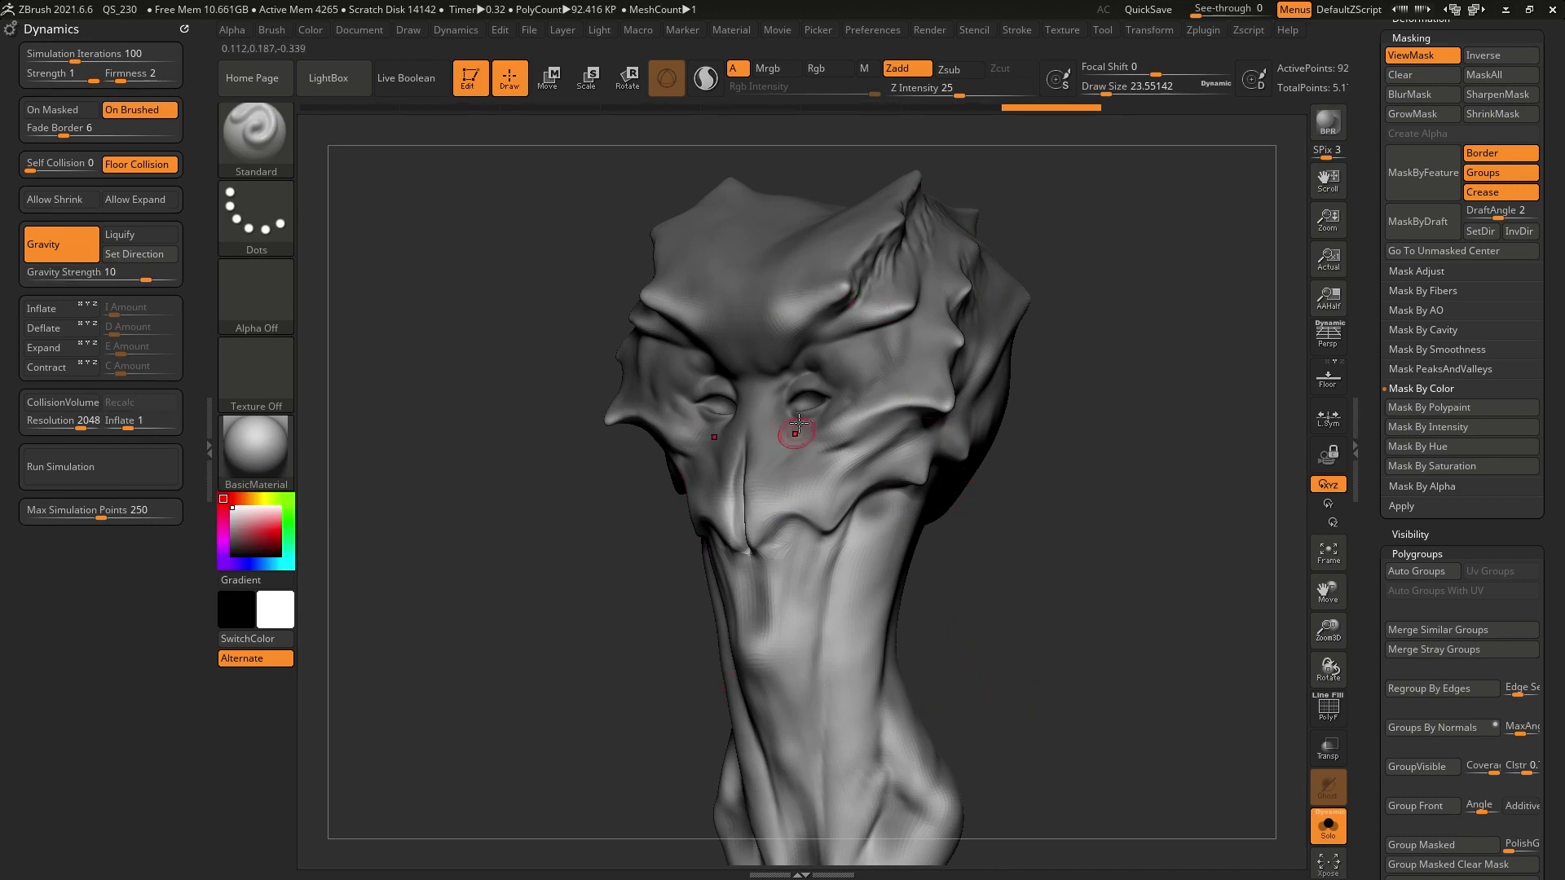
# Step: Try a gravity simulation on the masked head with the existing Dynamics settings
pyautogui.moveTo(686, 370); pyautogui.dragTo(767, 372, button='right')
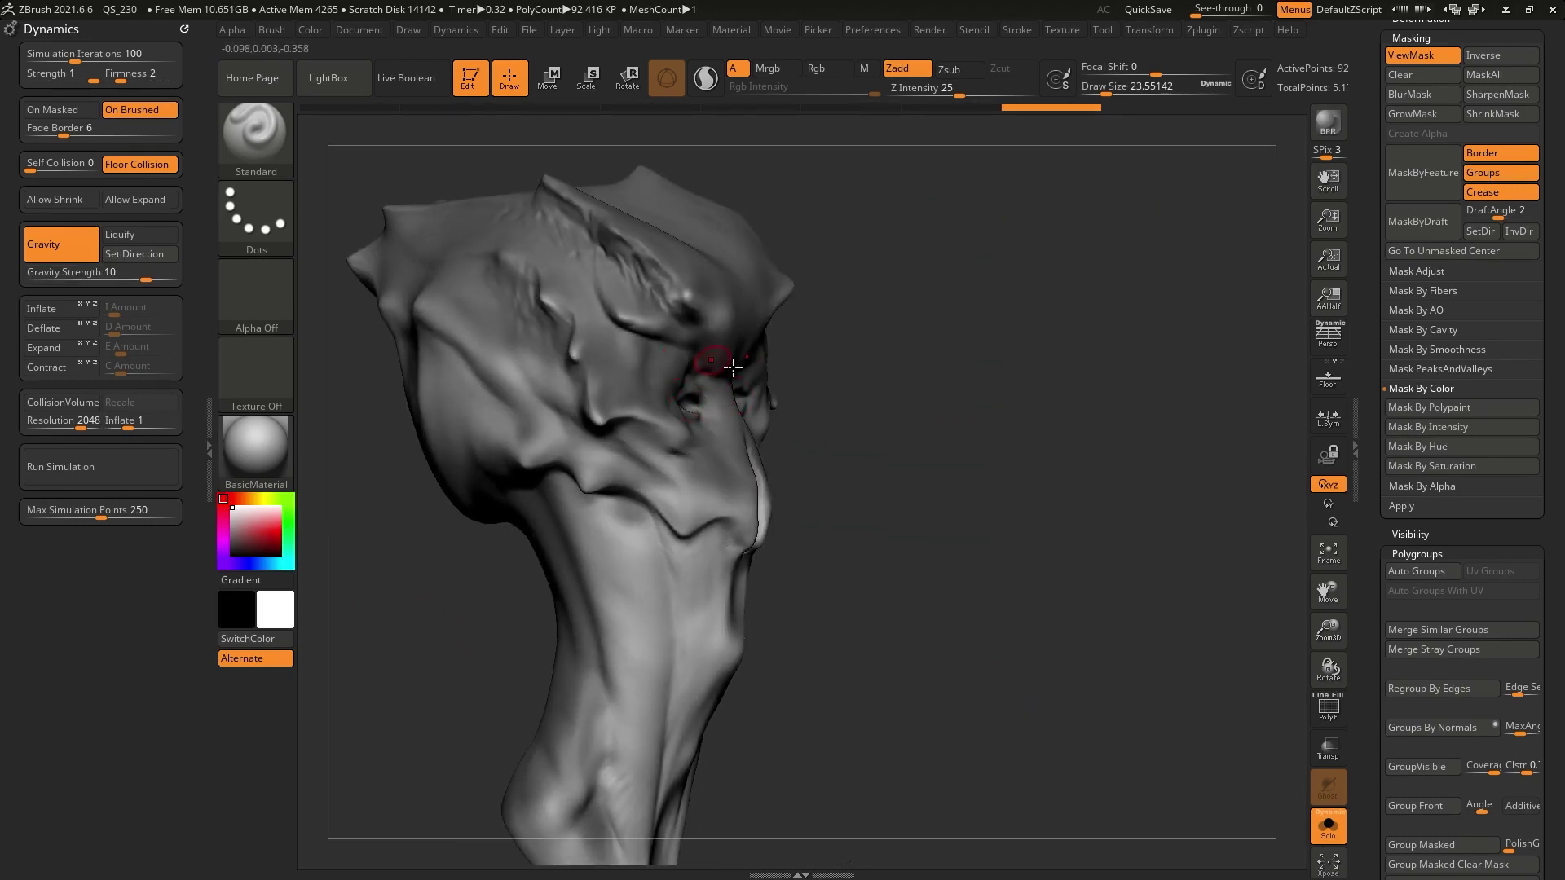
pyautogui.moveTo(770, 383)
pyautogui.mouseDown()
pyautogui.moveTo(738, 420)
pyautogui.moveTo(754, 481)
pyautogui.mouseUp()
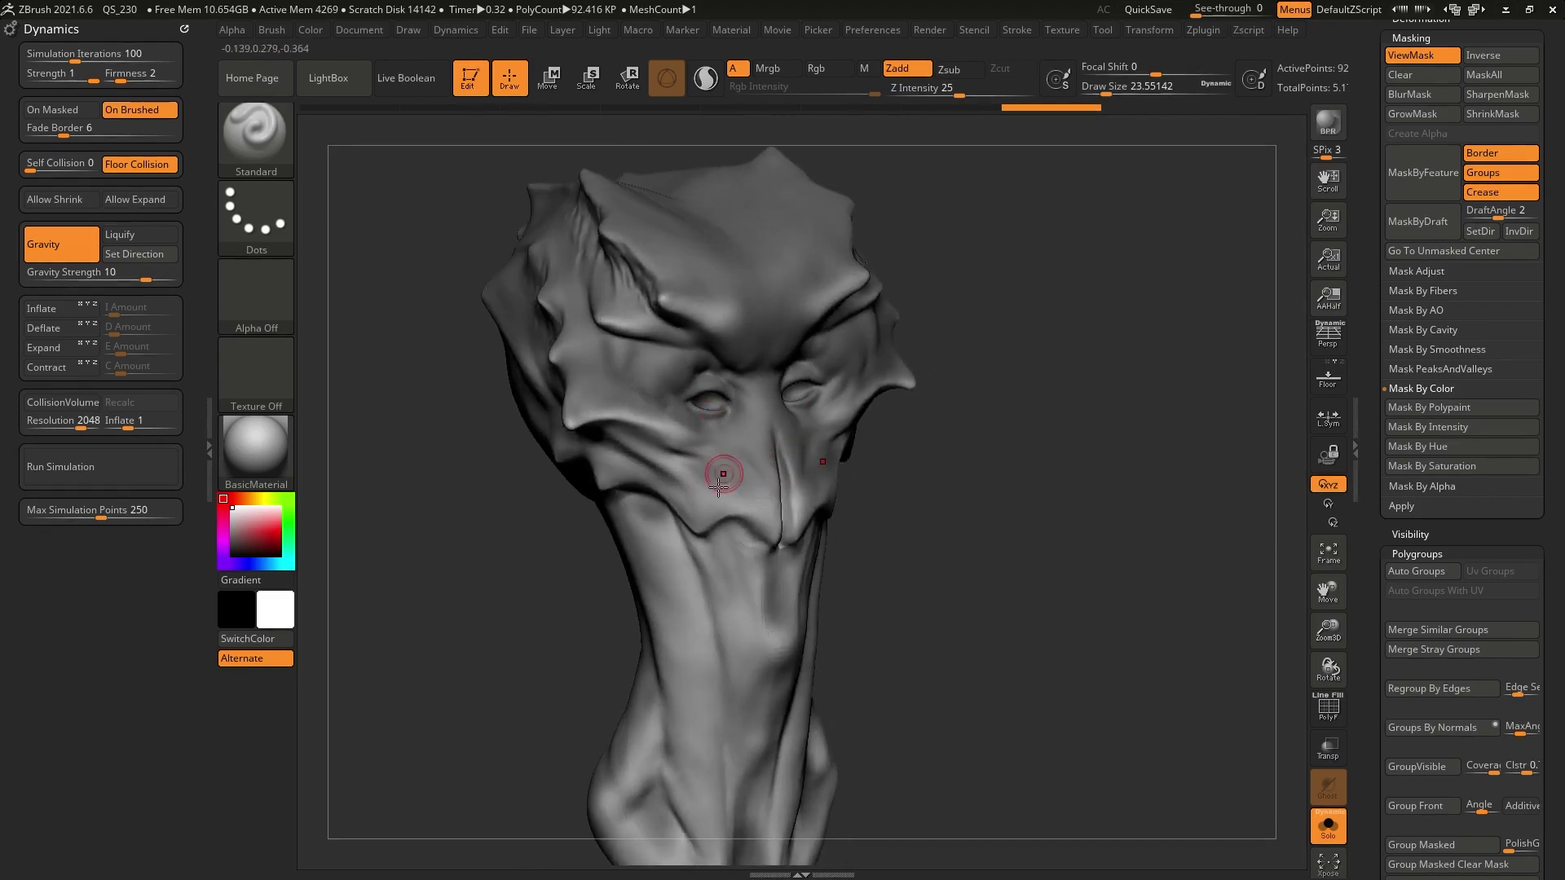
pyautogui.moveTo(1011, 462); pyautogui.dragTo(1035, 450)
pyautogui.moveTo(854, 432); pyautogui.dragTo(825, 422)
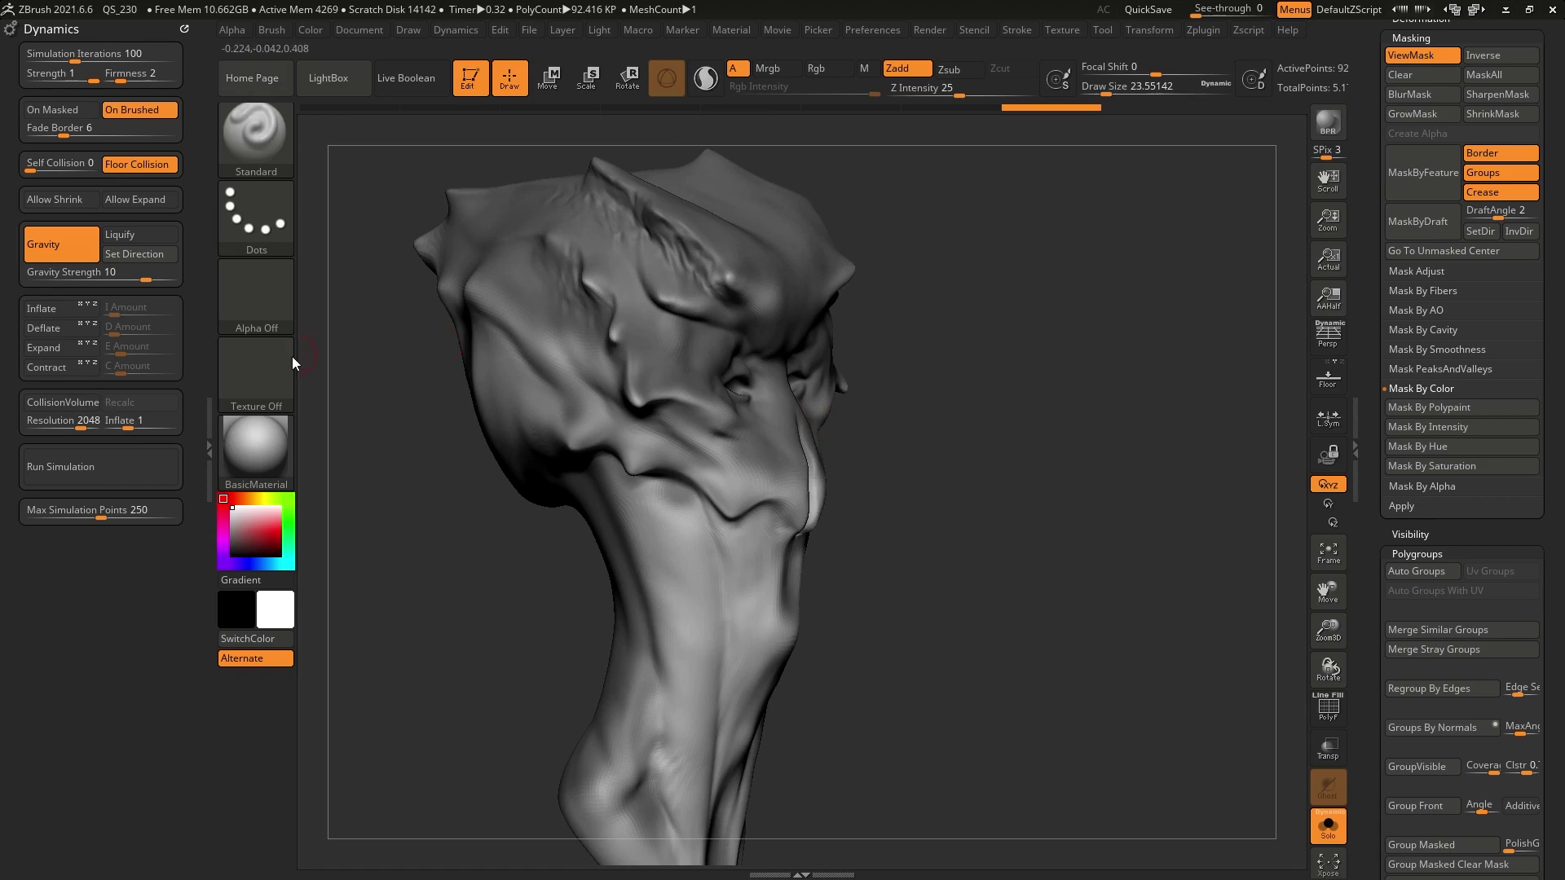
pyautogui.click(93, 467)
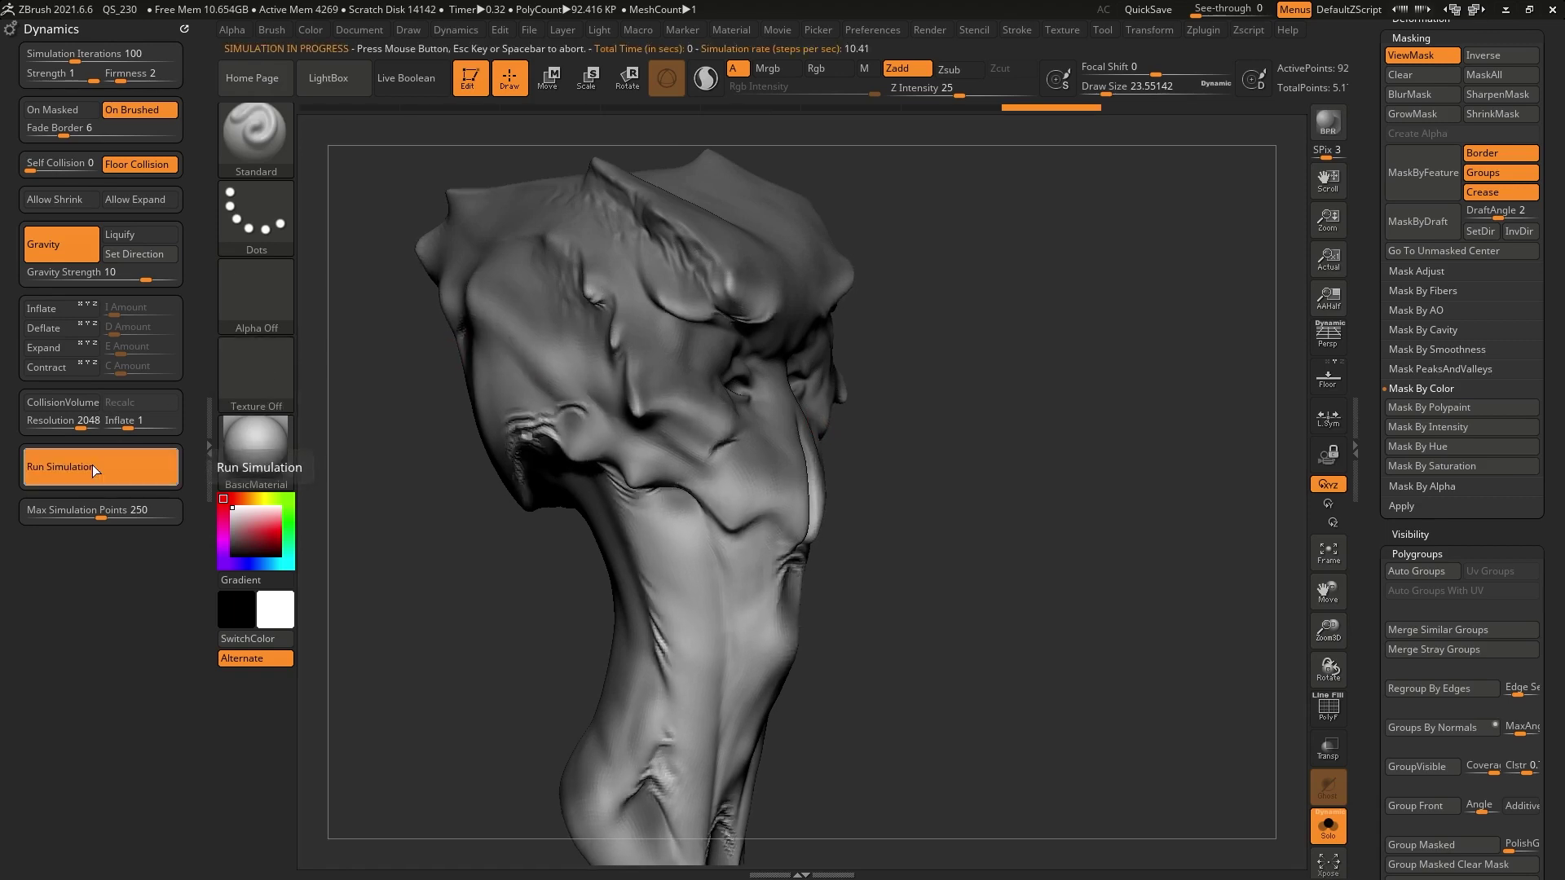
pyautogui.moveTo(876, 444); pyautogui.dragTo(854, 438)
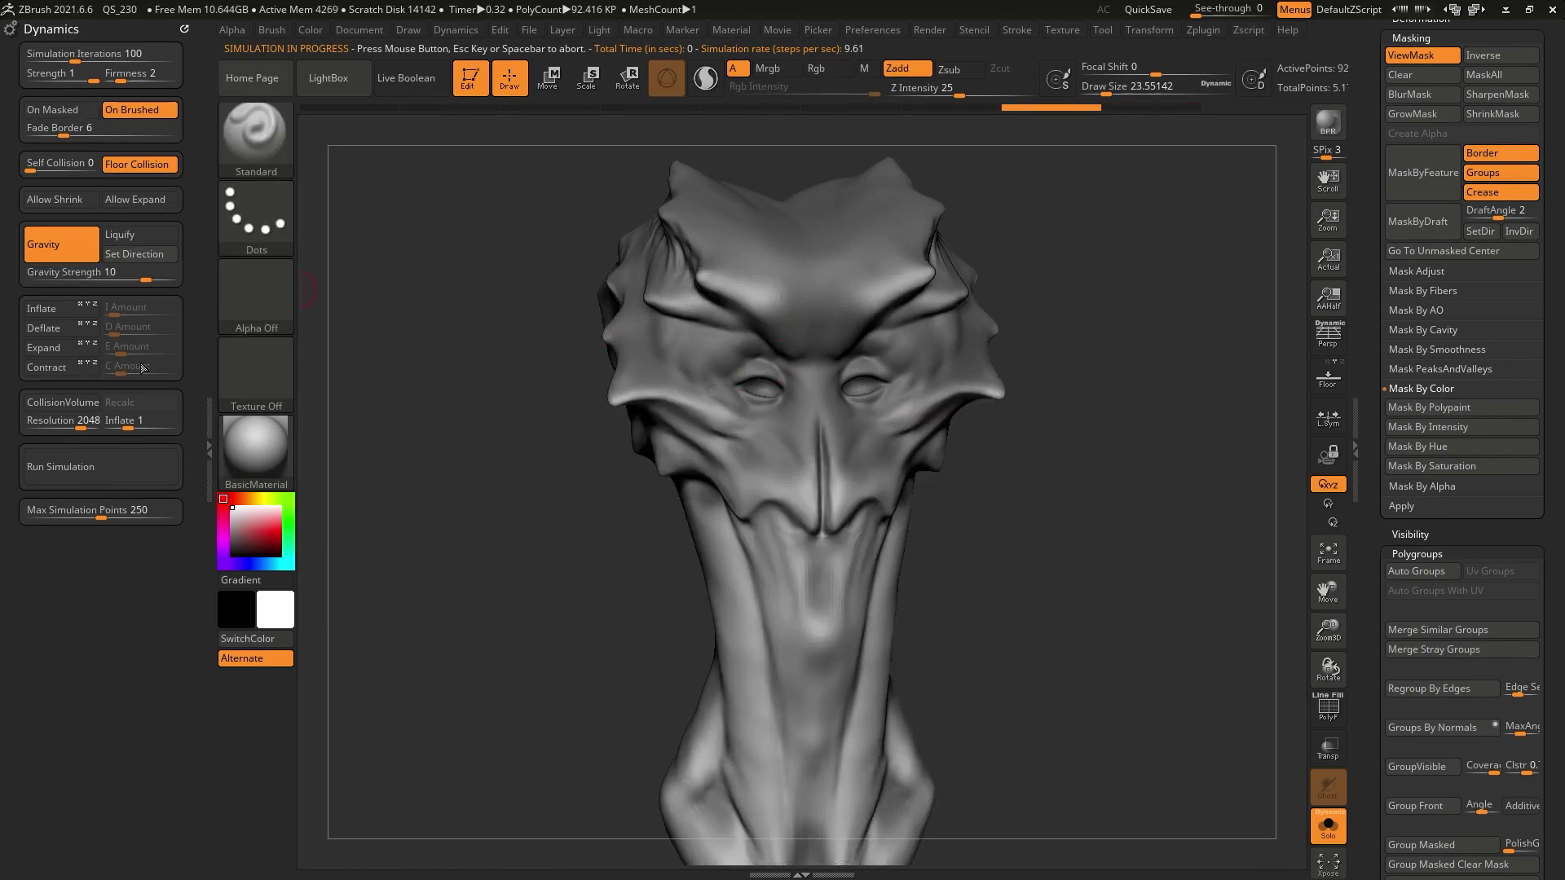
# Step: Set the gravity strength to 5, the firmness to 3 and the simulation iterations to 196
pyautogui.moveTo(139, 273); pyautogui.dragTo(135, 275)
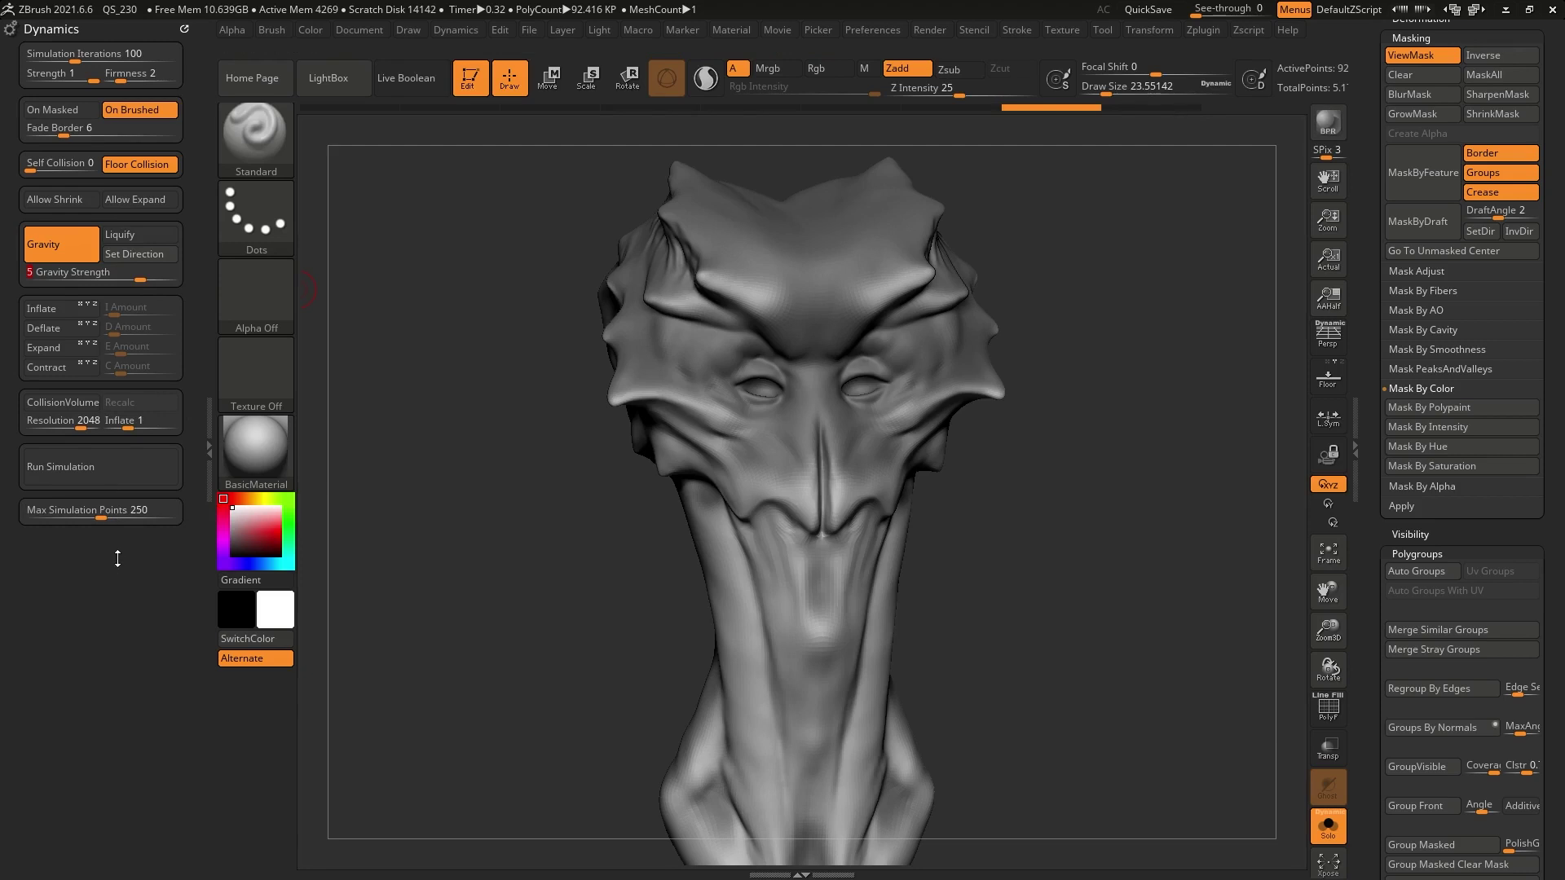
pyautogui.click(123, 77)
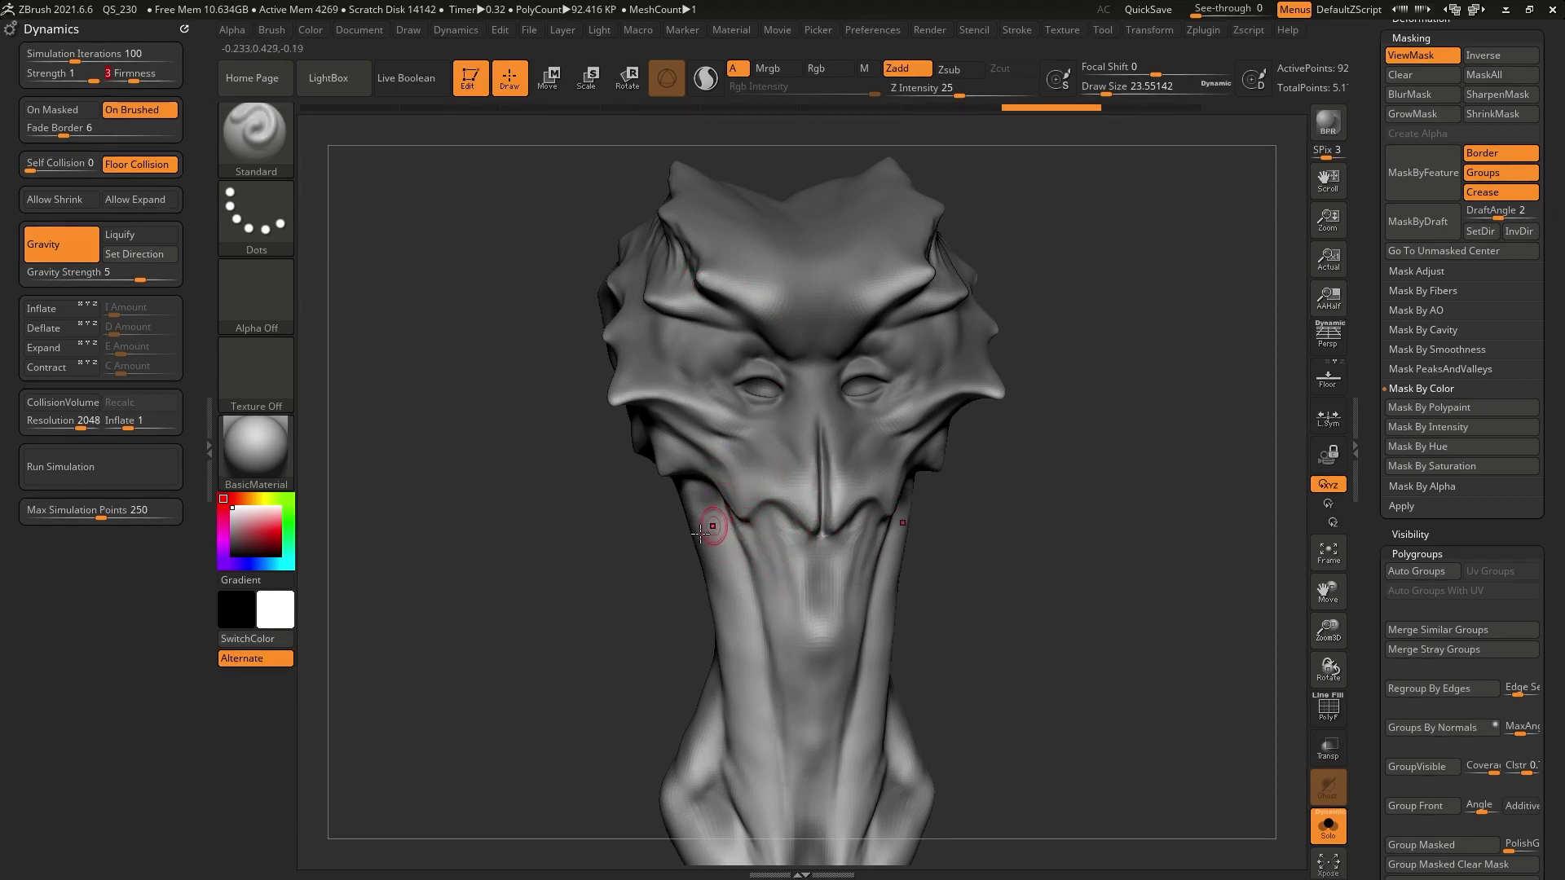
pyautogui.moveTo(72, 59); pyautogui.dragTo(82, 59)
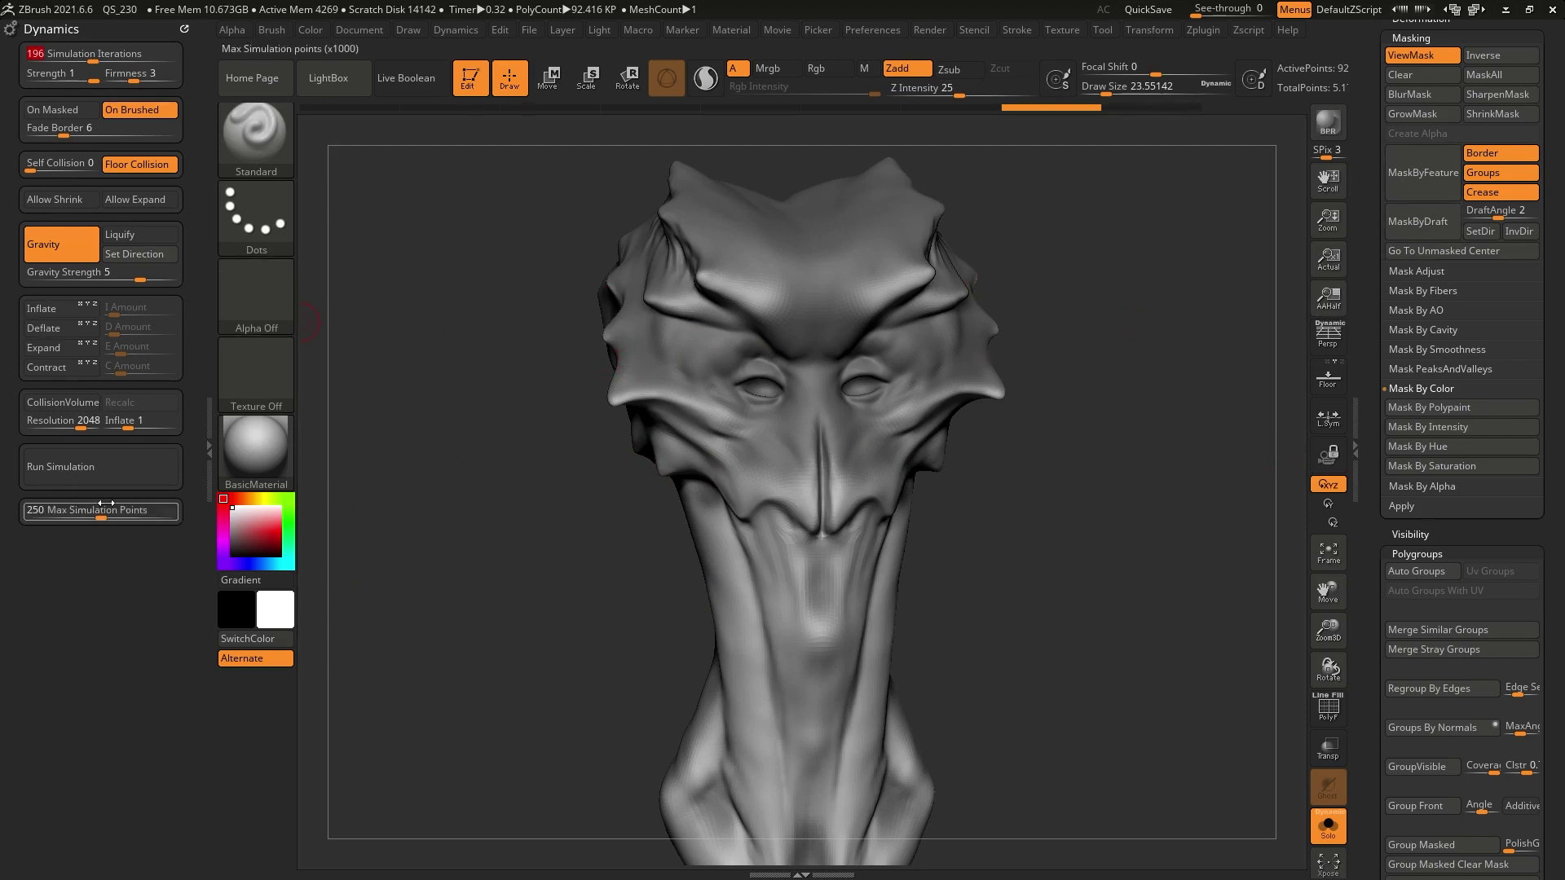
# Step: Run the gravity simulation on the masked head, inspect the draped folds from the front and sides, and undo it
pyautogui.click(111, 471)
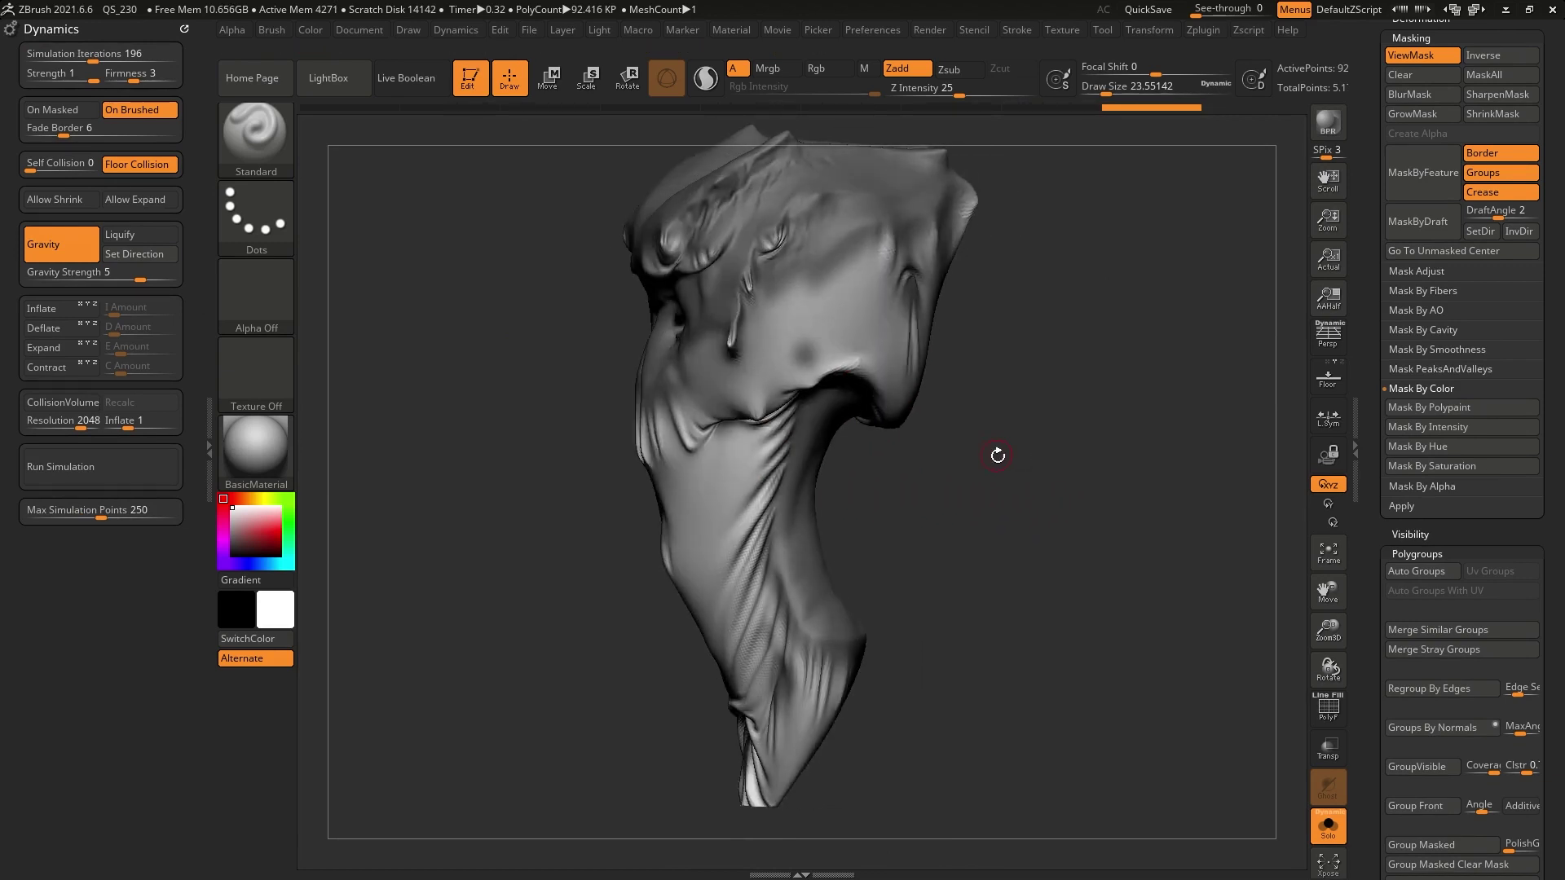
pyautogui.moveTo(911, 538); pyautogui.dragTo(771, 602)
pyautogui.moveTo(869, 556); pyautogui.dragTo(907, 557)
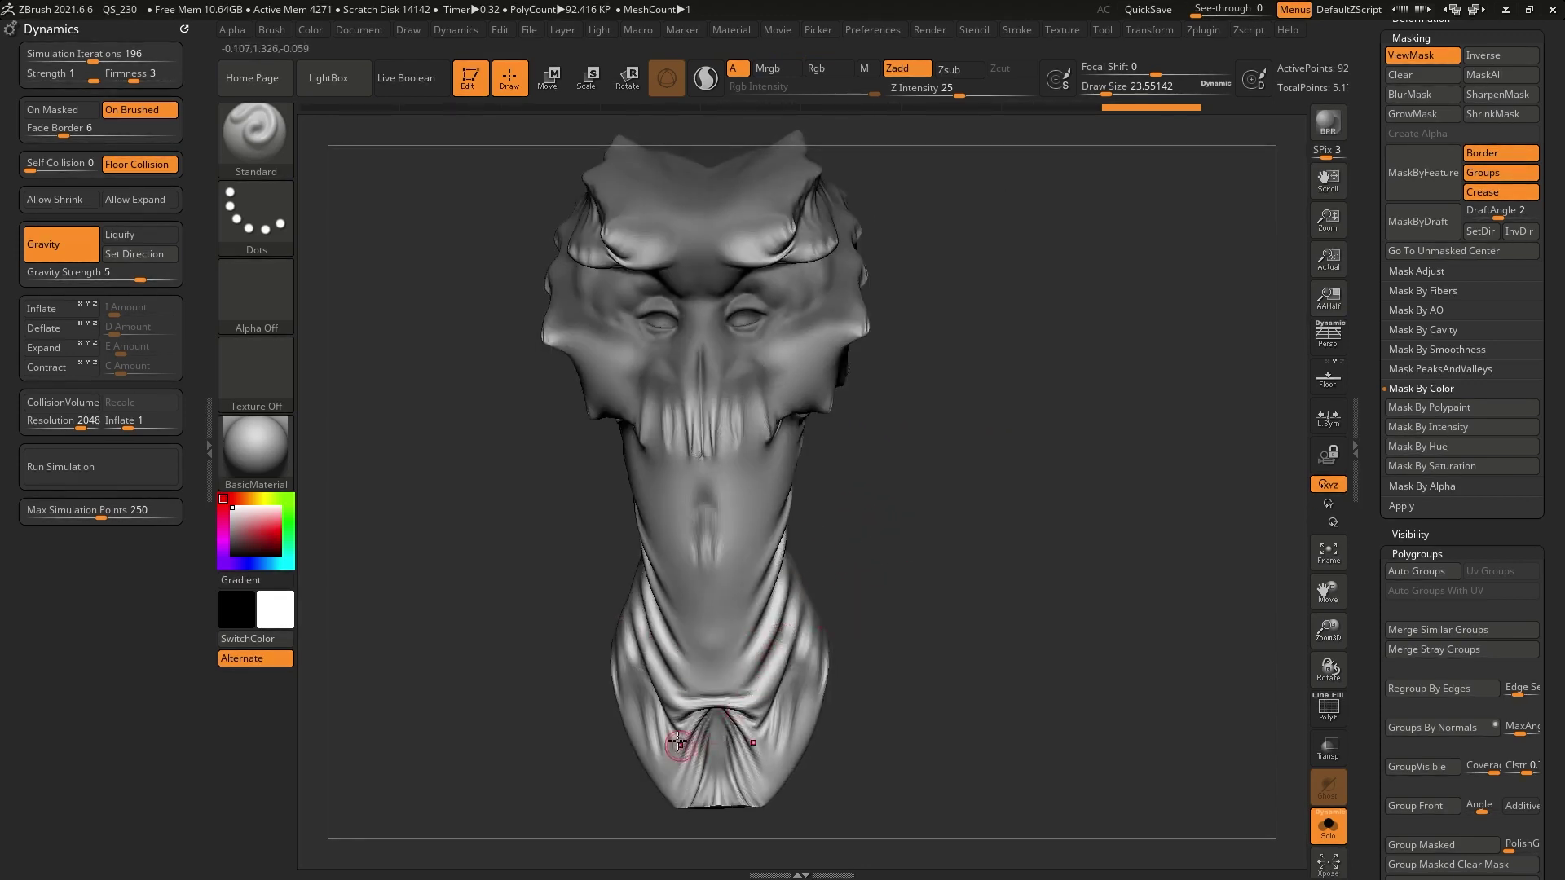
pyautogui.moveTo(605, 723); pyautogui.dragTo(683, 692)
pyautogui.moveTo(950, 535); pyautogui.dragTo(704, 462)
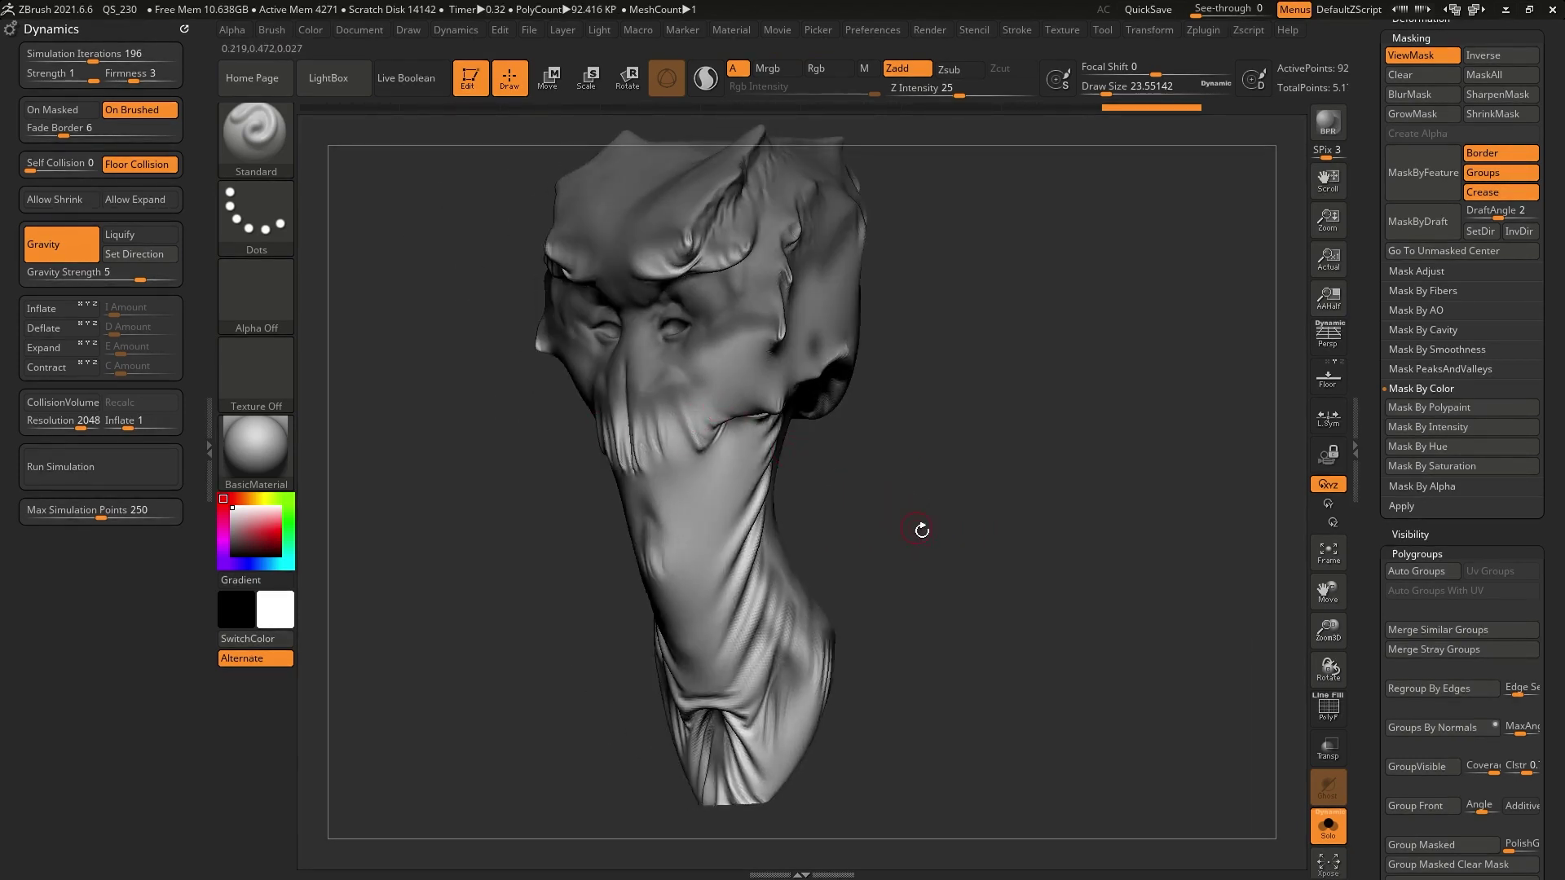
pyautogui.moveTo(927, 533); pyautogui.dragTo(900, 507)
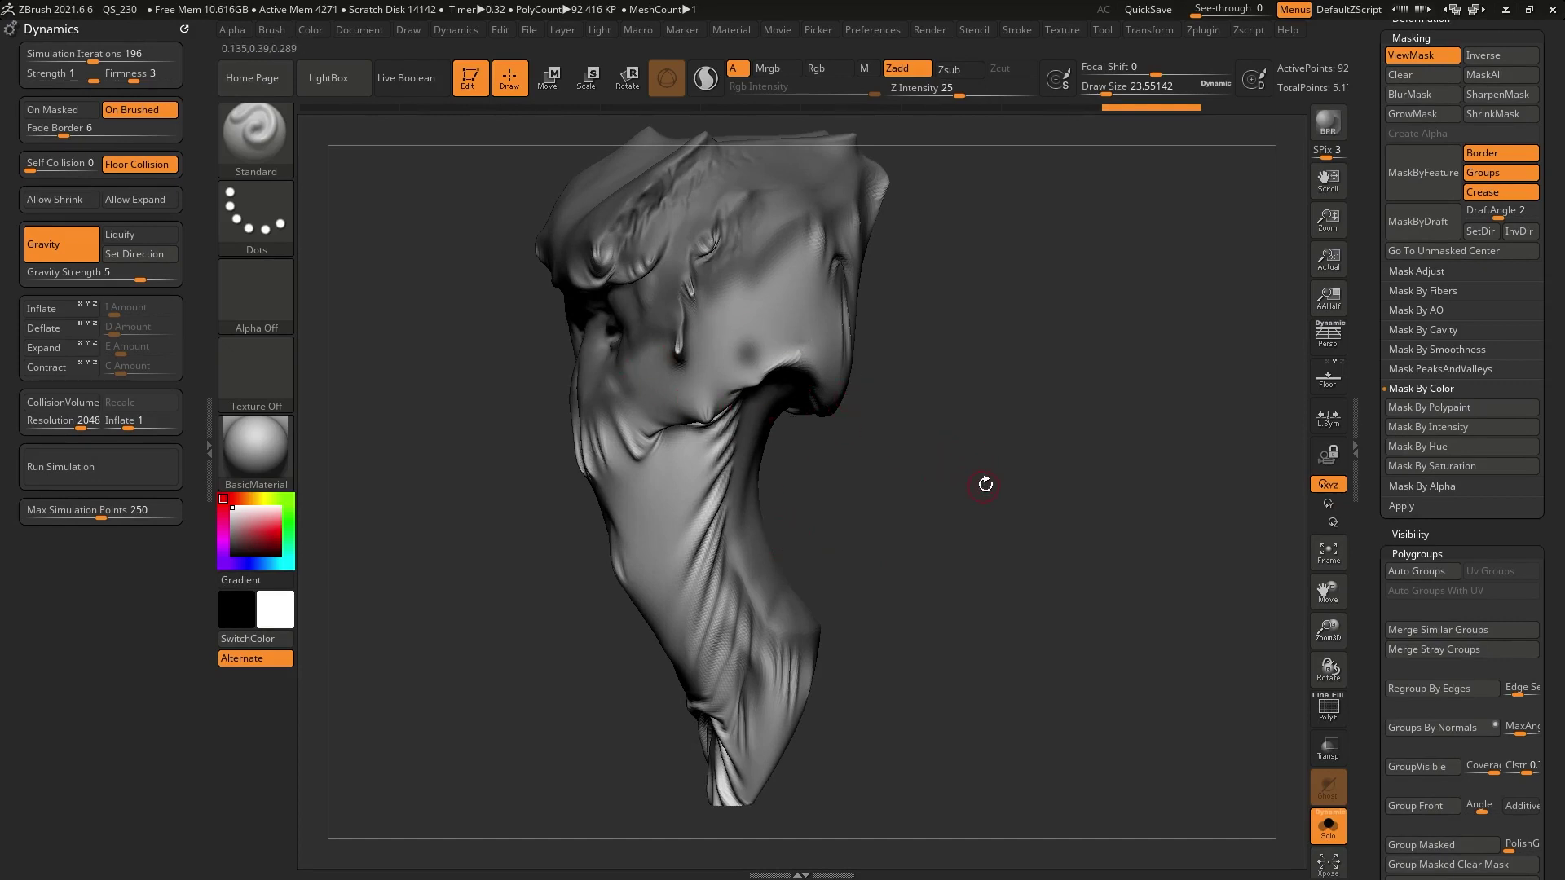
pyautogui.hotkey('ctrl', 'z')
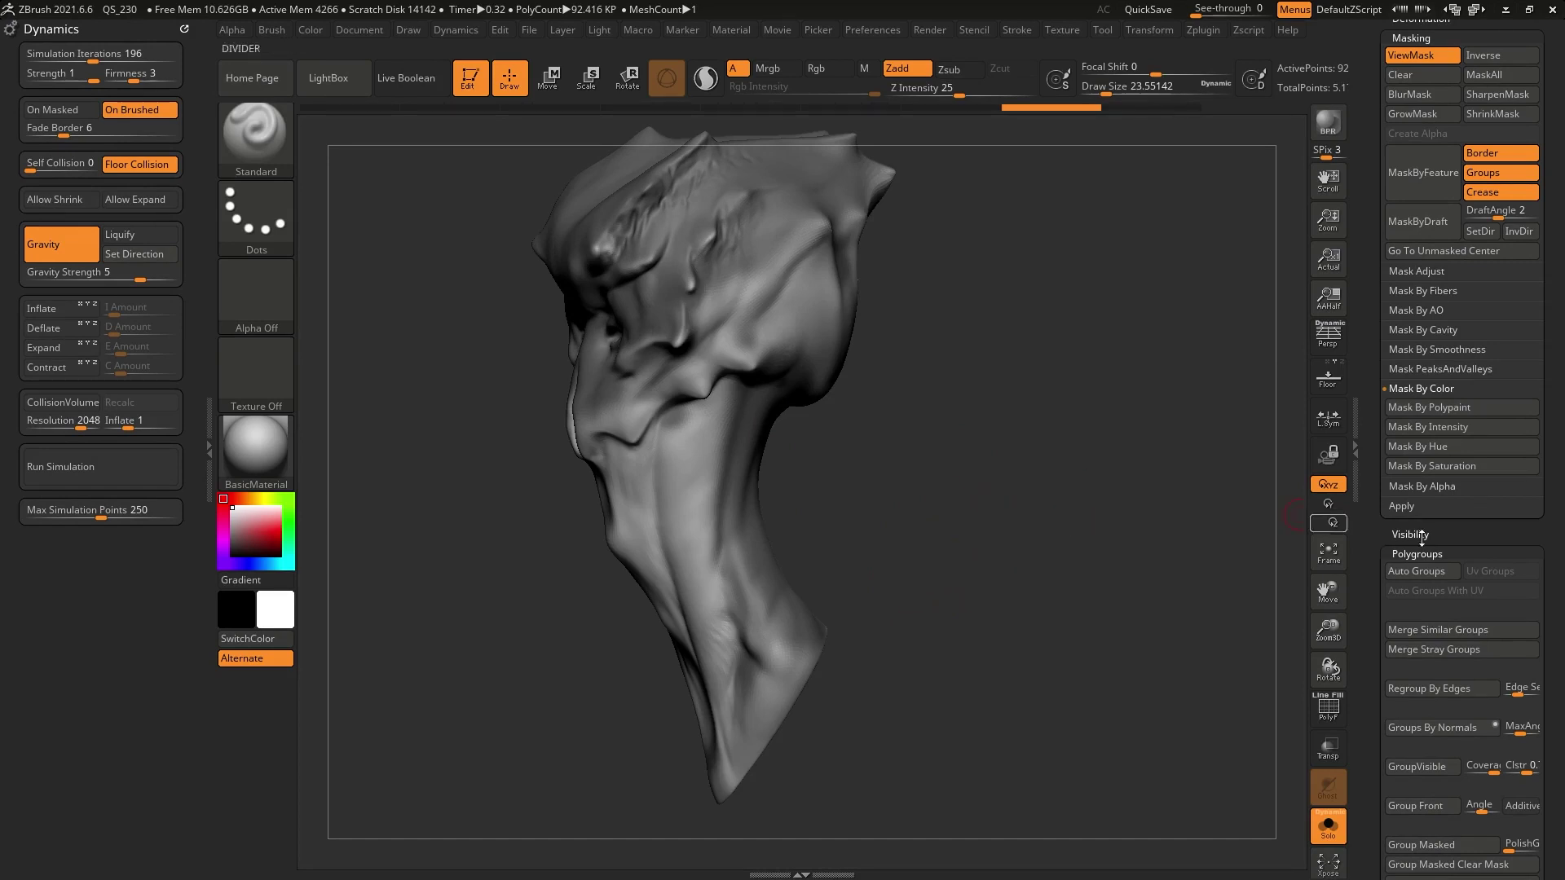
# Step: Store a morph target of the head's current undraped shape
pyautogui.moveTo(1445, 544); pyautogui.dragTo(1444, 326)
pyautogui.moveTo(1464, 171); pyautogui.dragTo(1477, 294)
pyautogui.keyDown('shift'); pyautogui.click(1447, 303); pyautogui.keyUp('shift')
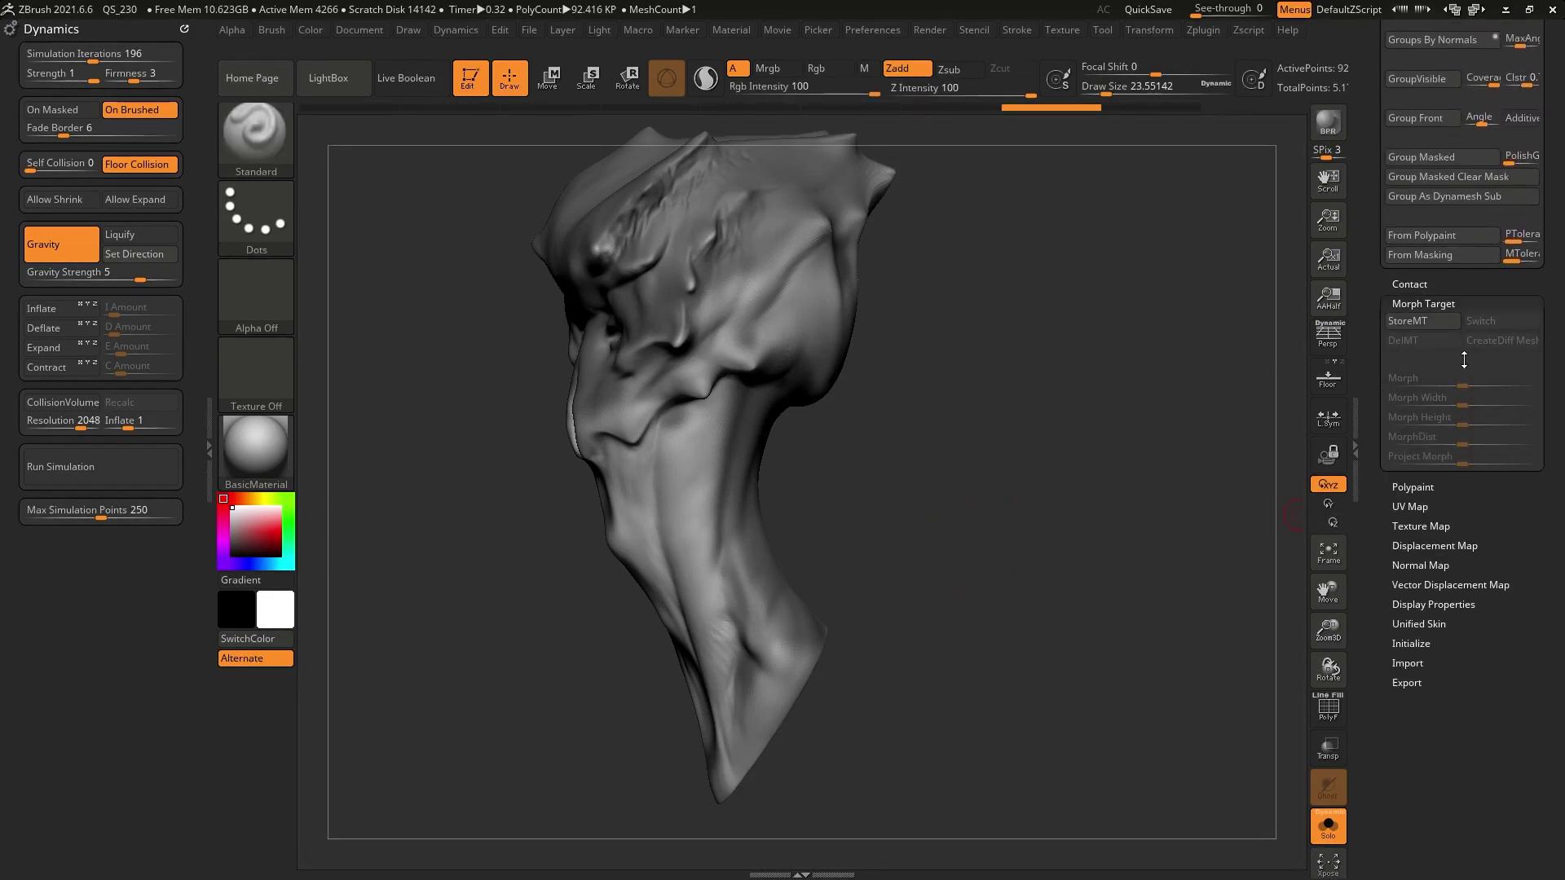
pyautogui.click(1429, 319)
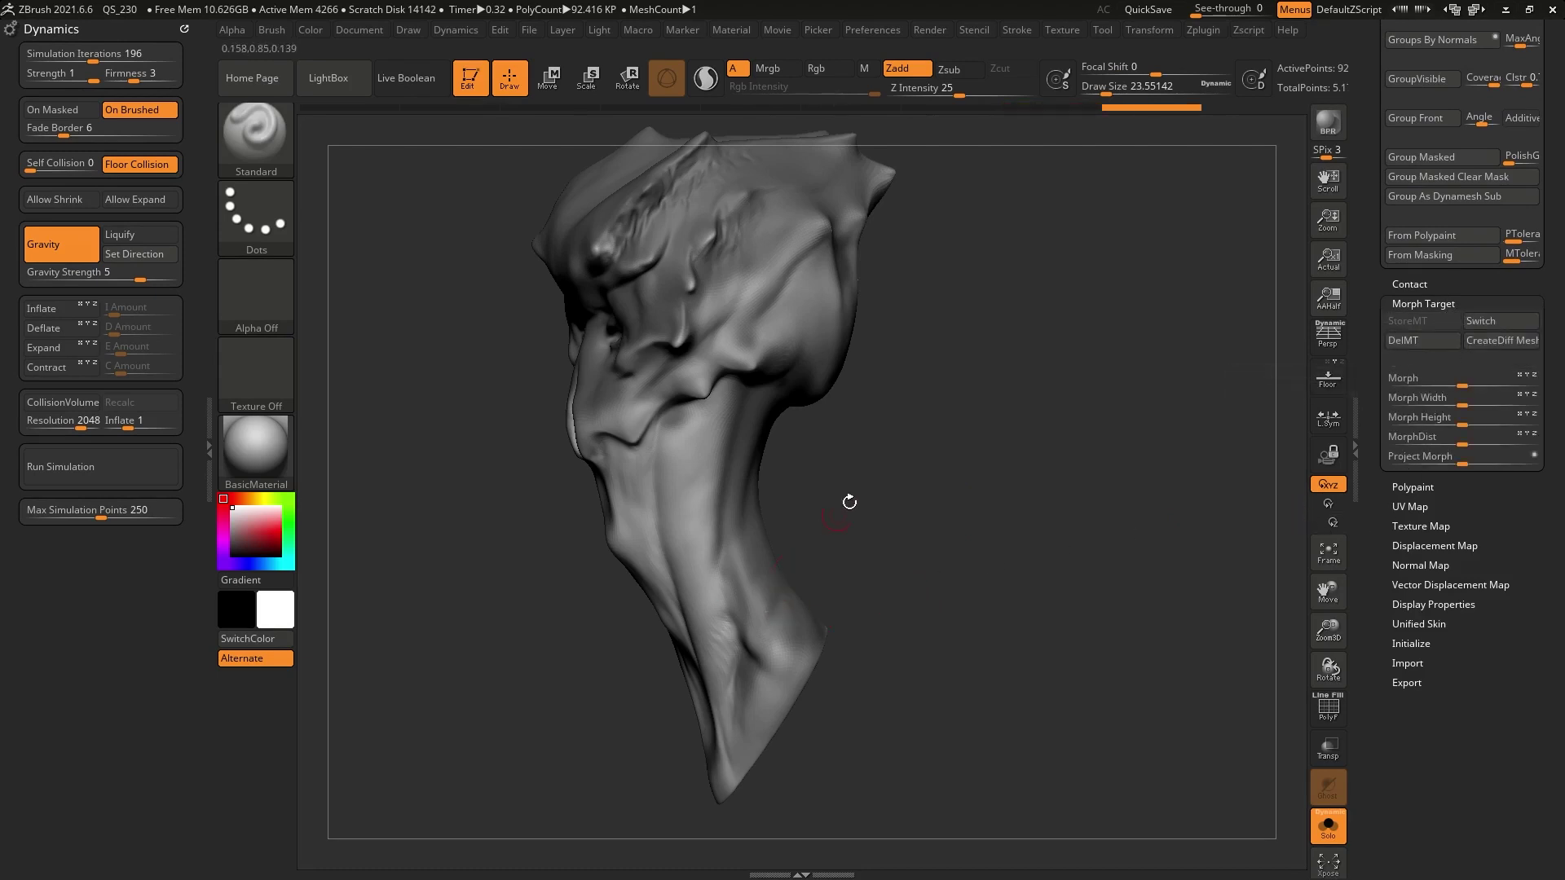
# Step: Run the gravity simulation again on the masked head and inspect the draped folds from the front and both sides
pyautogui.moveTo(858, 495); pyautogui.dragTo(979, 407)
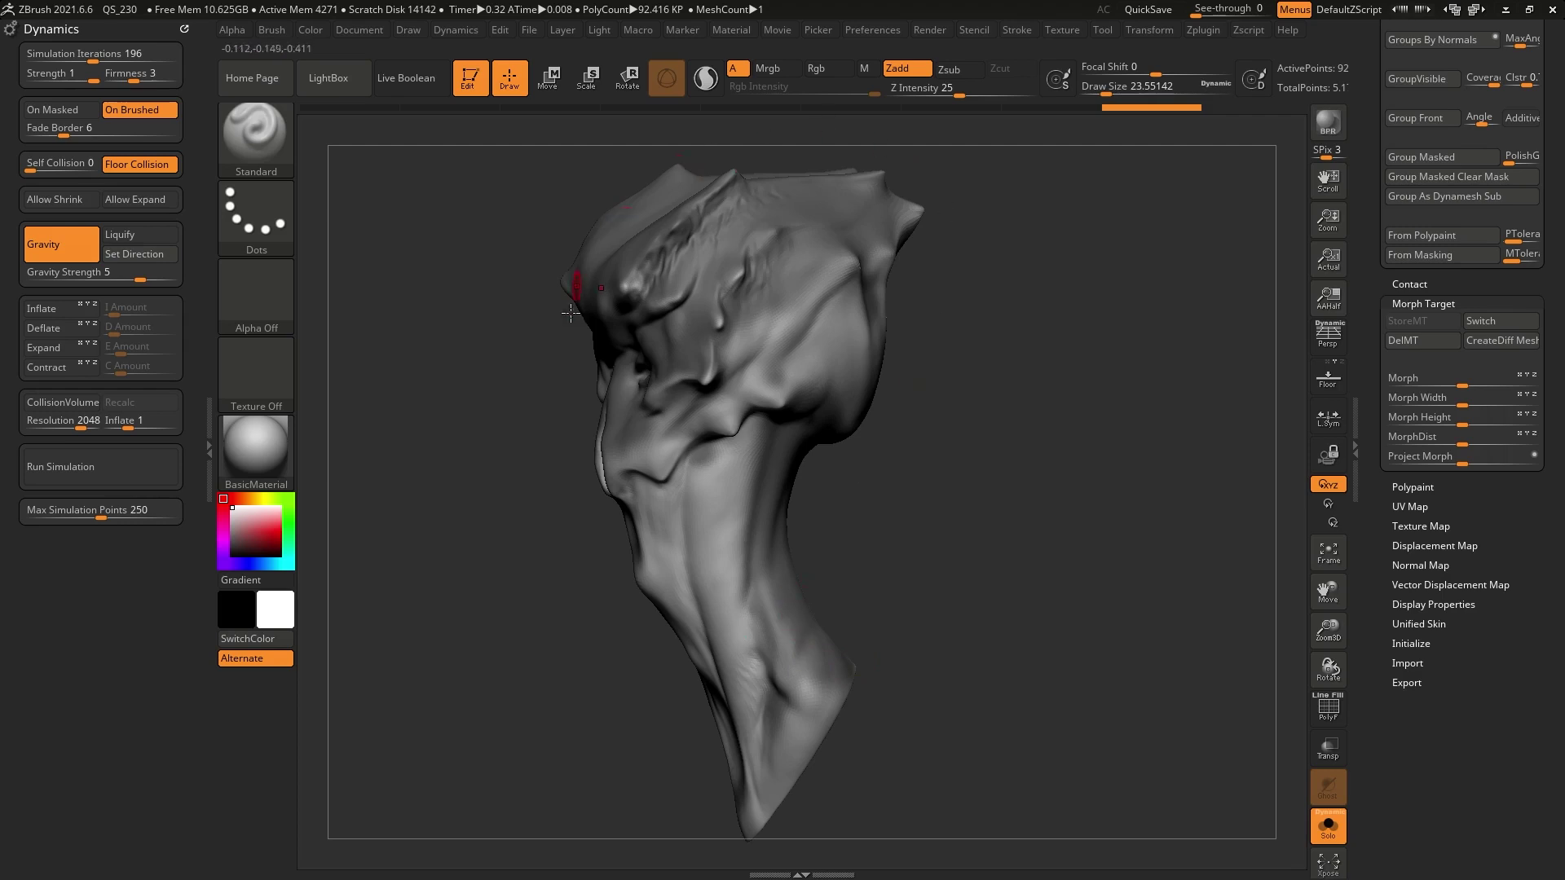
pyautogui.moveTo(983, 621); pyautogui.dragTo(1012, 607)
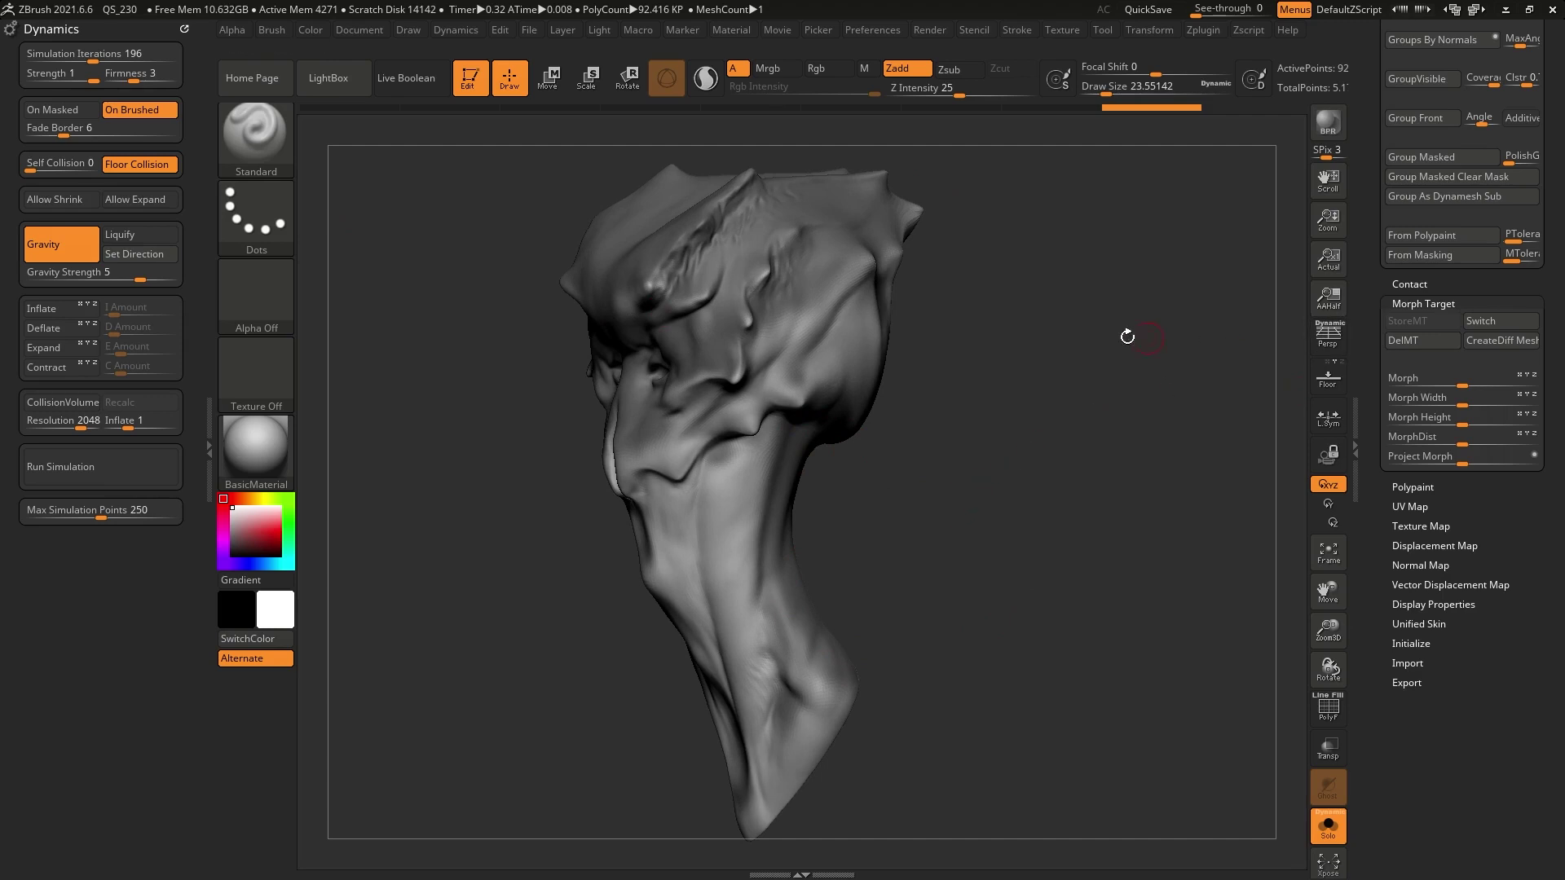
pyautogui.click(88, 463)
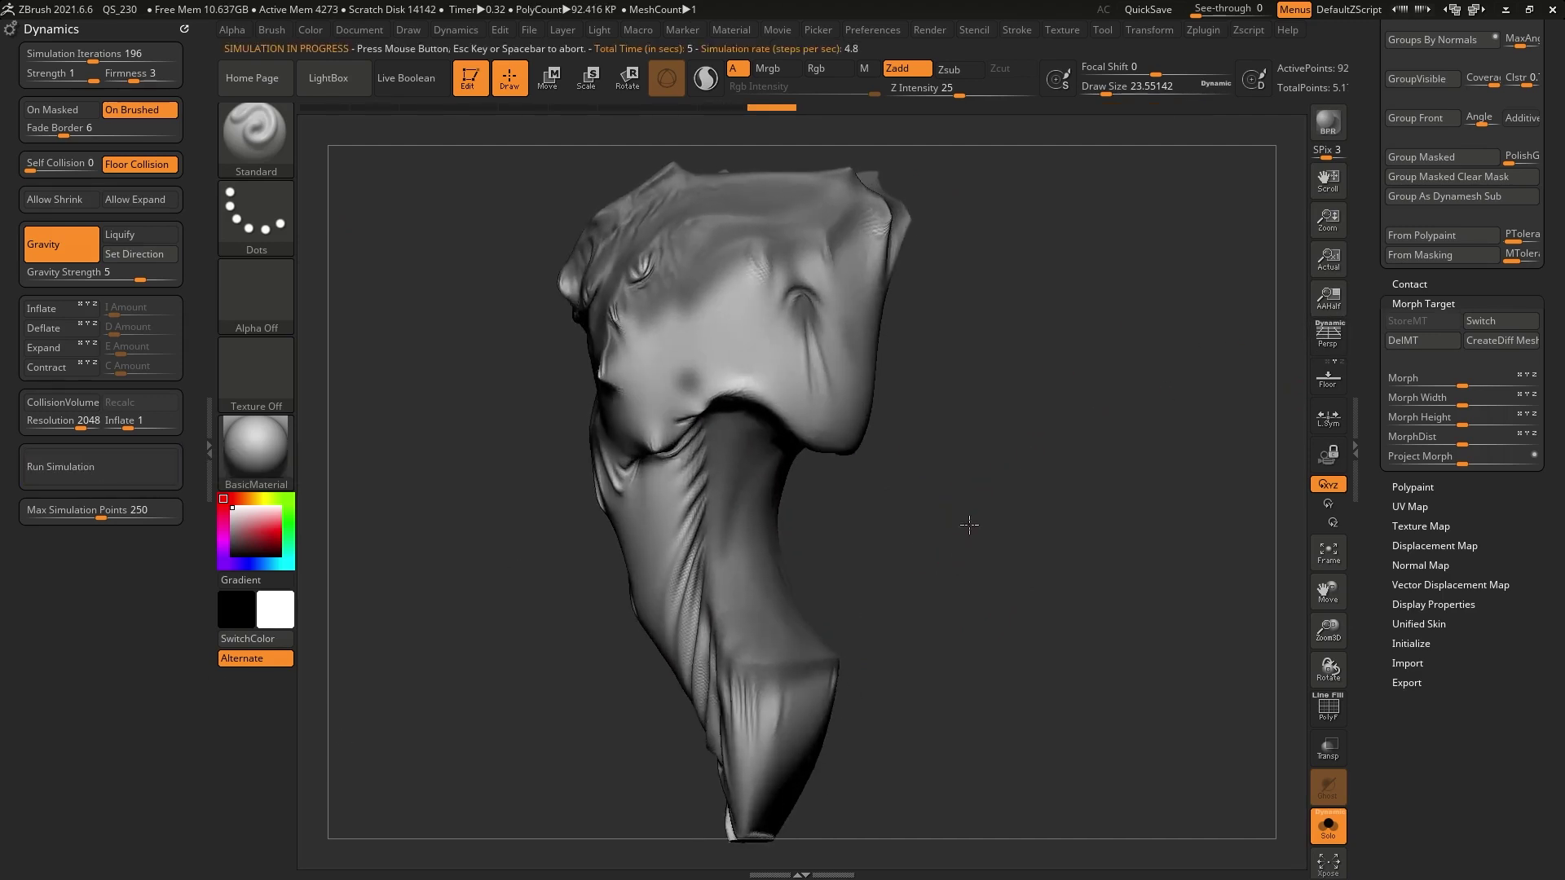
pyautogui.moveTo(984, 522); pyautogui.dragTo(994, 521)
pyautogui.keyDown('shift'); pyautogui.moveTo(921, 457); pyautogui.dragTo(967, 420); pyautogui.keyUp('shift')
pyautogui.keyDown('ctrl'); pyautogui.moveTo(982, 334); pyautogui.dragTo(1011, 519); pyautogui.keyUp('ctrl')
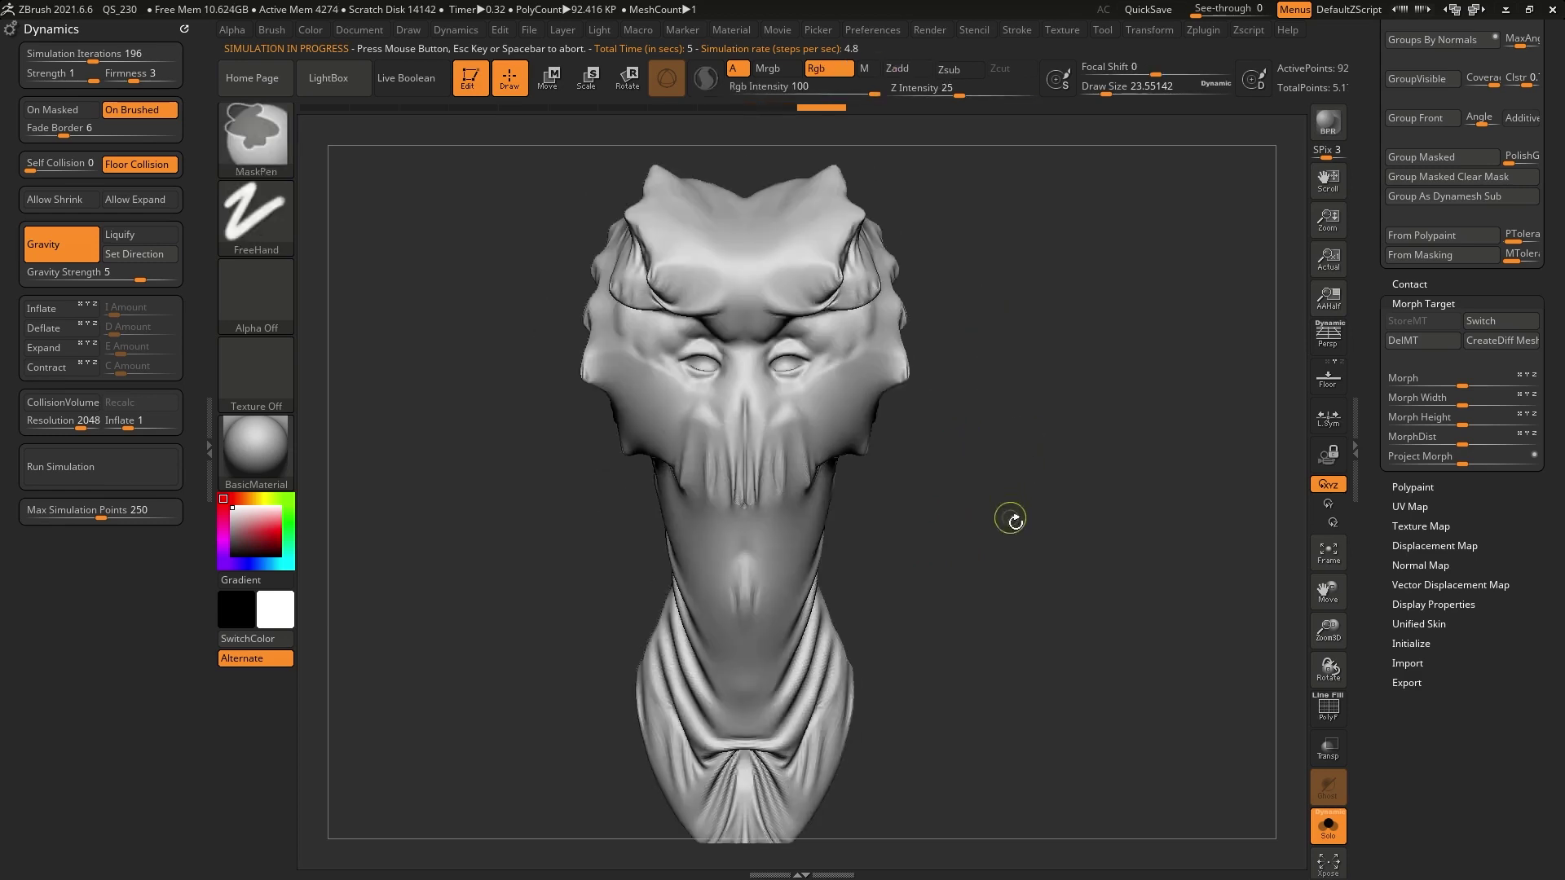
pyautogui.hotkey('ctrl', 'shift', 'z')
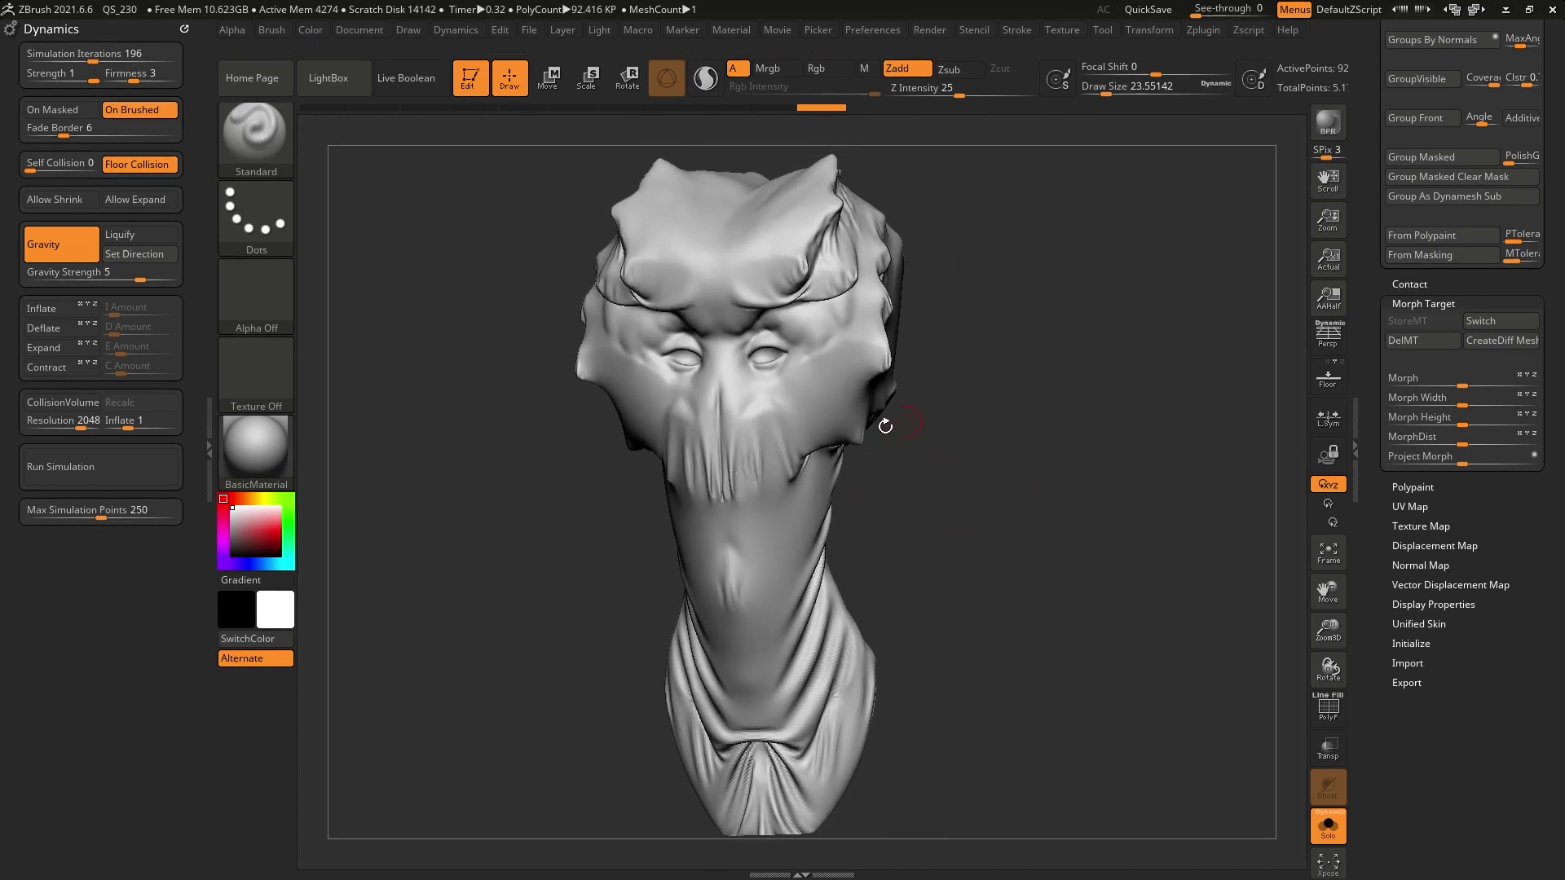
pyautogui.moveTo(921, 465); pyautogui.dragTo(1056, 444)
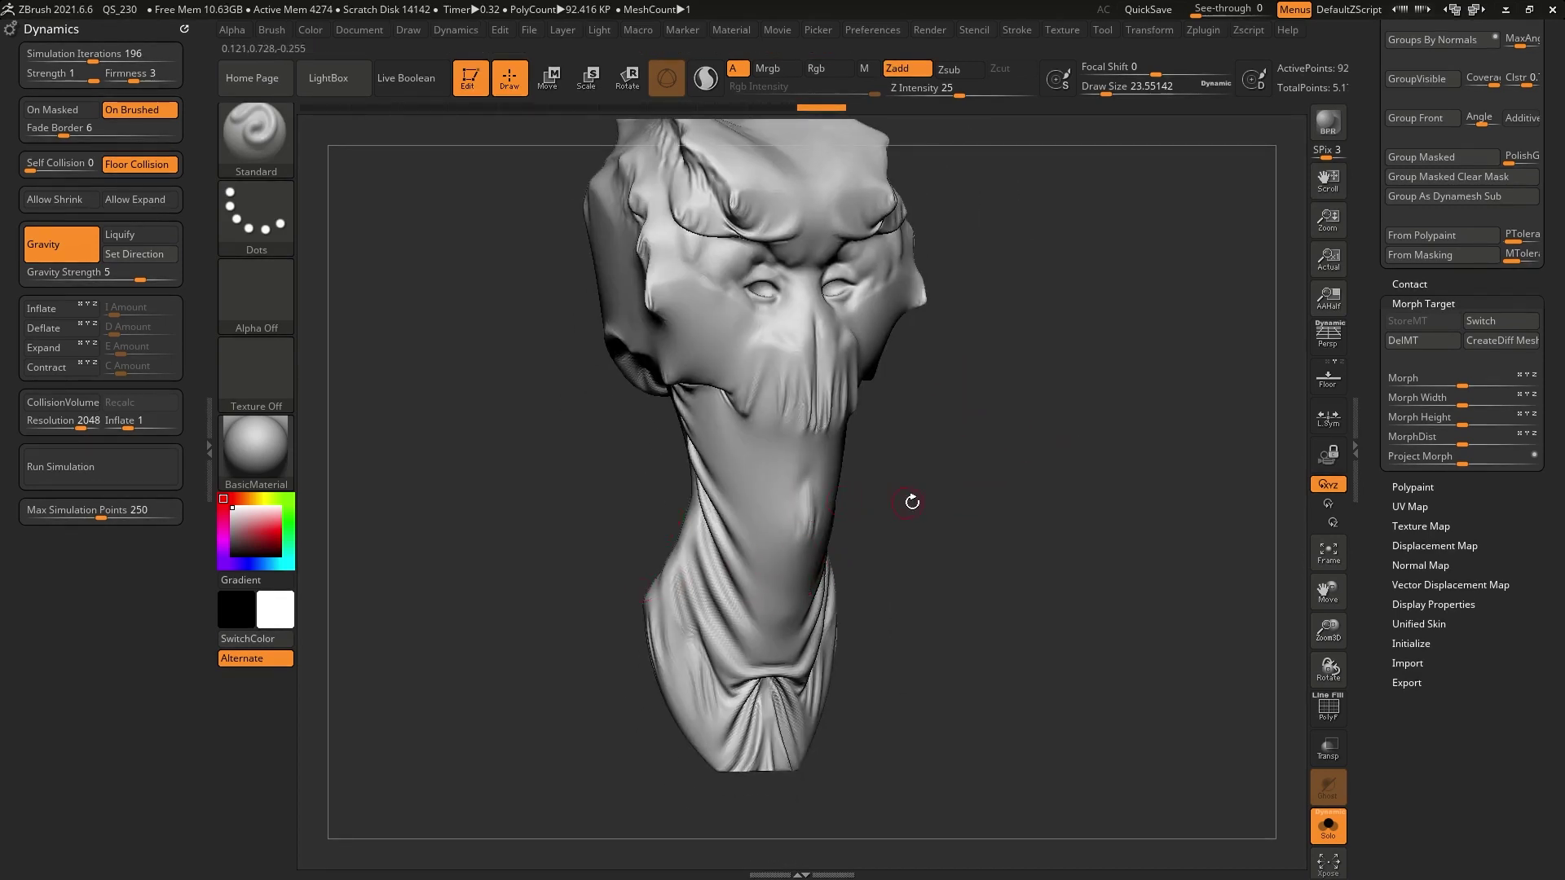
pyautogui.moveTo(913, 502); pyautogui.dragTo(978, 504)
pyautogui.keyDown('alt'); pyautogui.moveTo(880, 391); pyautogui.dragTo(896, 514); pyautogui.keyUp('alt')
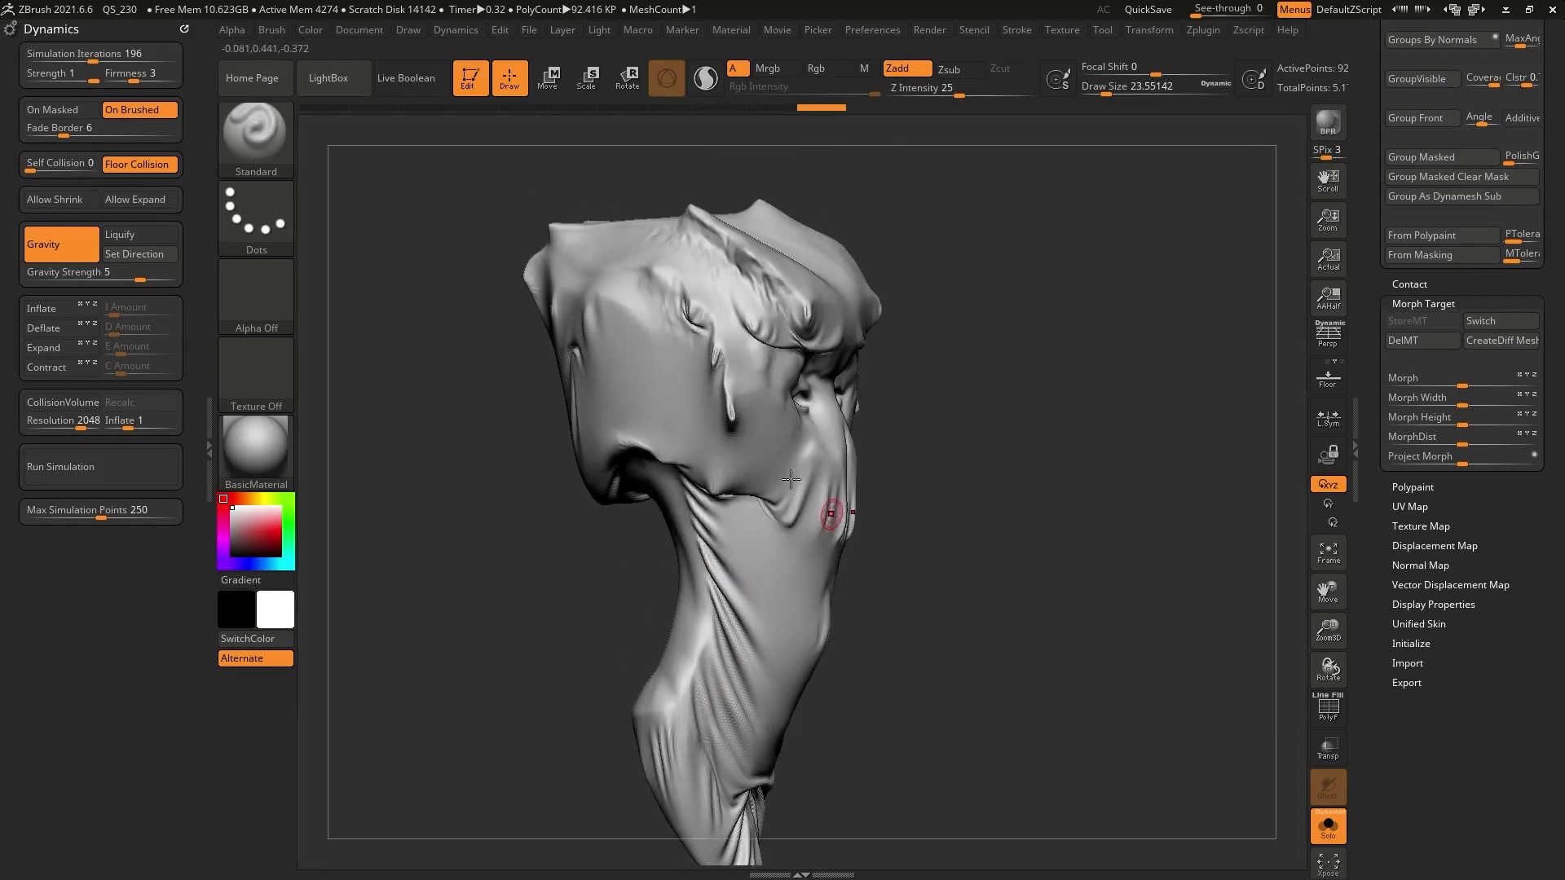
pyautogui.moveTo(763, 463)
pyautogui.mouseDown()
pyautogui.moveTo(570, 384)
pyautogui.moveTo(664, 356)
pyautogui.moveTo(848, 364)
pyautogui.moveTo(968, 399)
pyautogui.mouseUp()
pyautogui.moveTo(1097, 531)
pyautogui.mouseDown()
pyautogui.moveTo(1024, 579)
pyautogui.moveTo(1075, 543)
pyautogui.mouseUp()
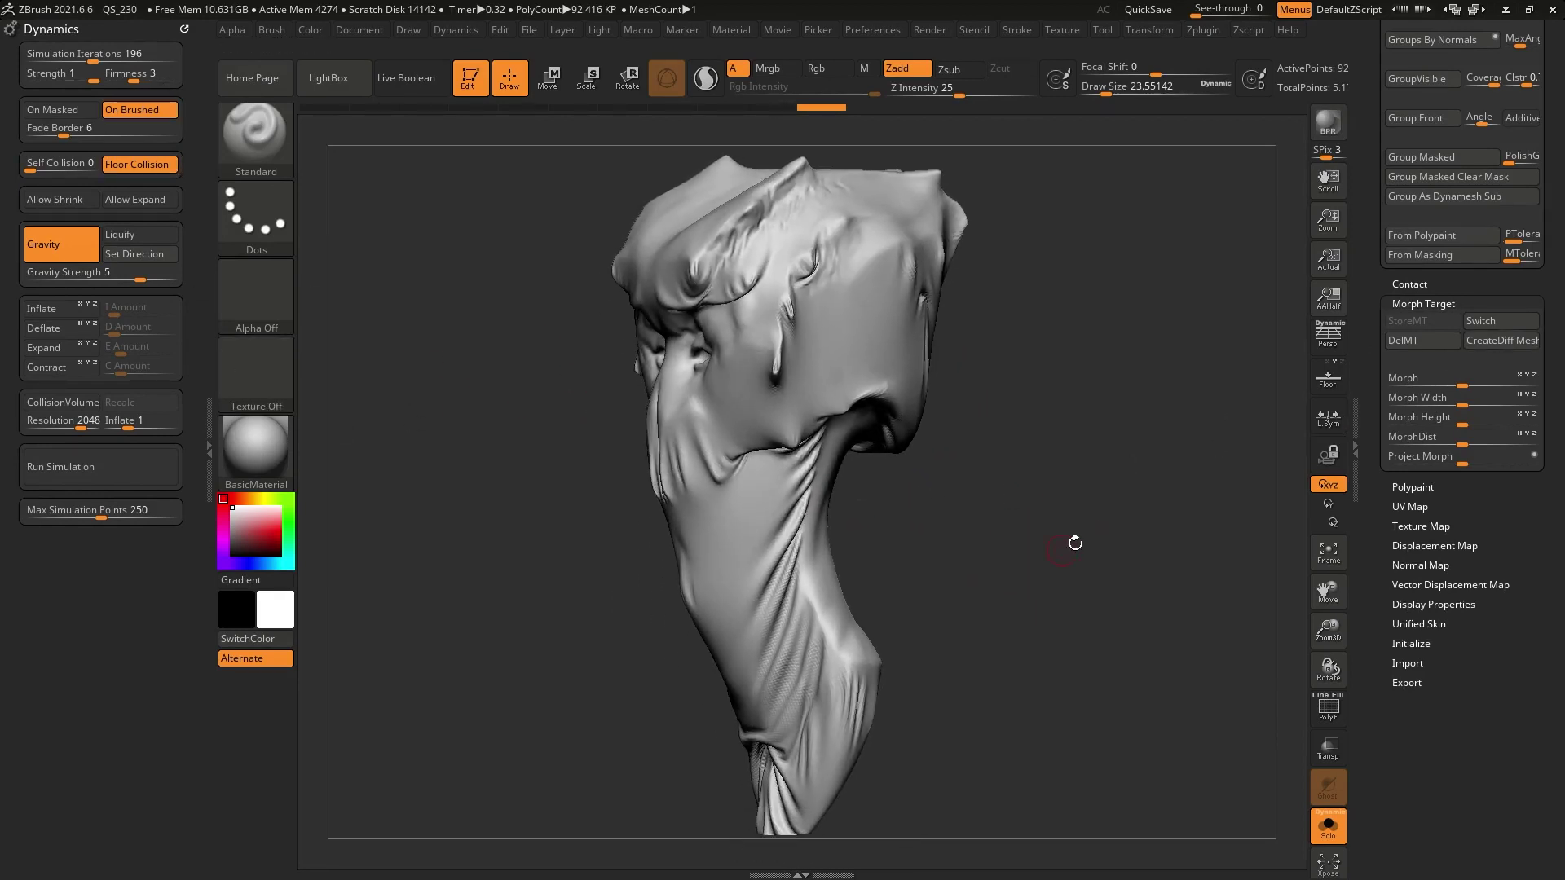
# Step: Switch between the stored morph target and the simulated shape to compare them, ending on the draped version
pyautogui.click(1499, 320)
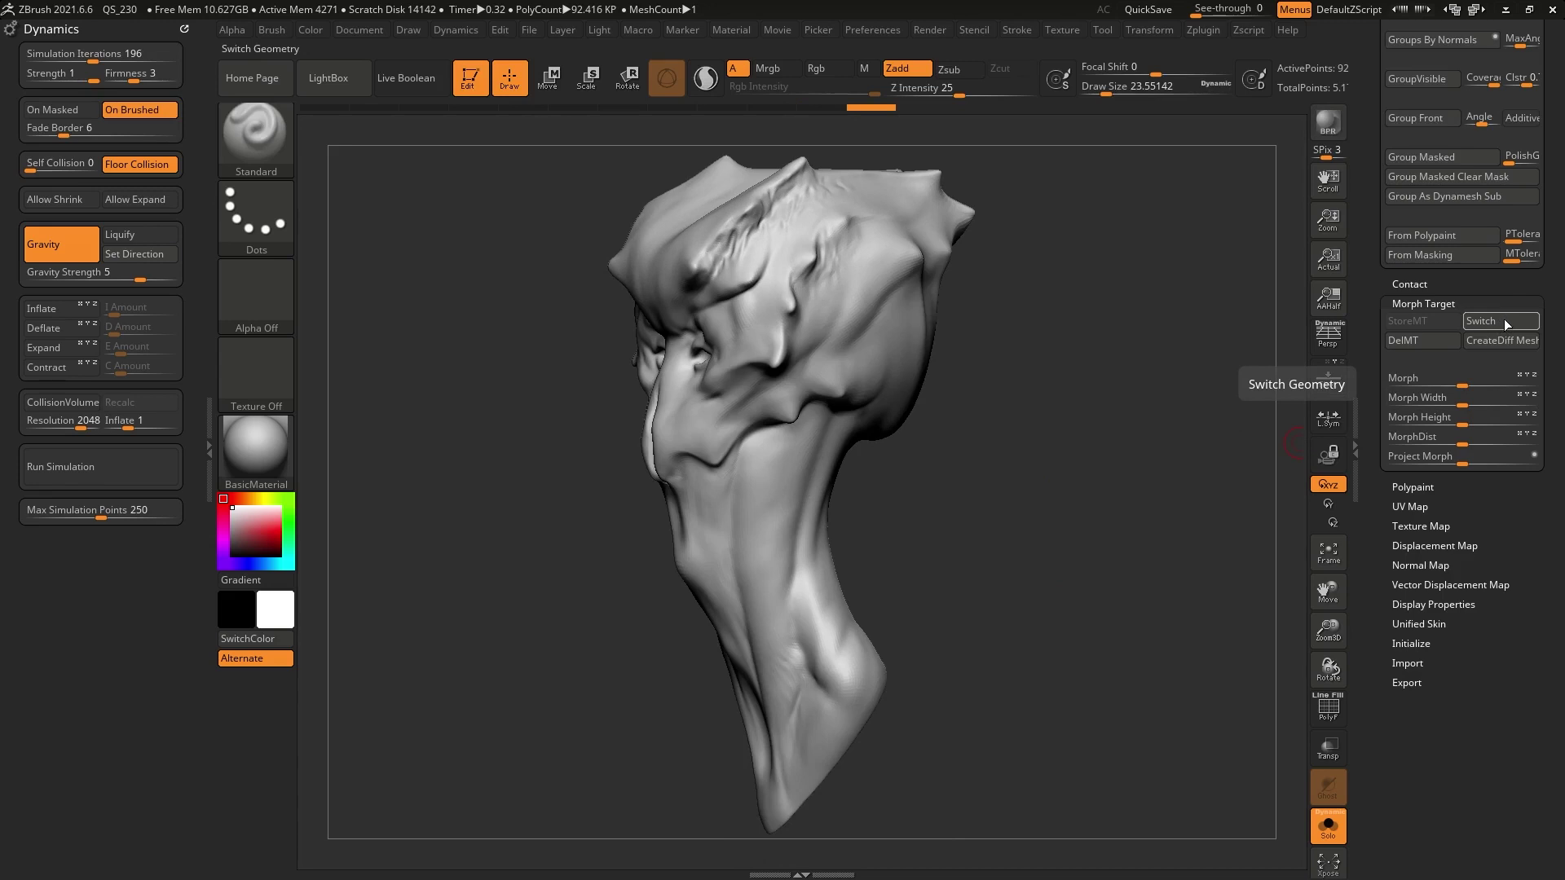
pyautogui.click(1503, 320)
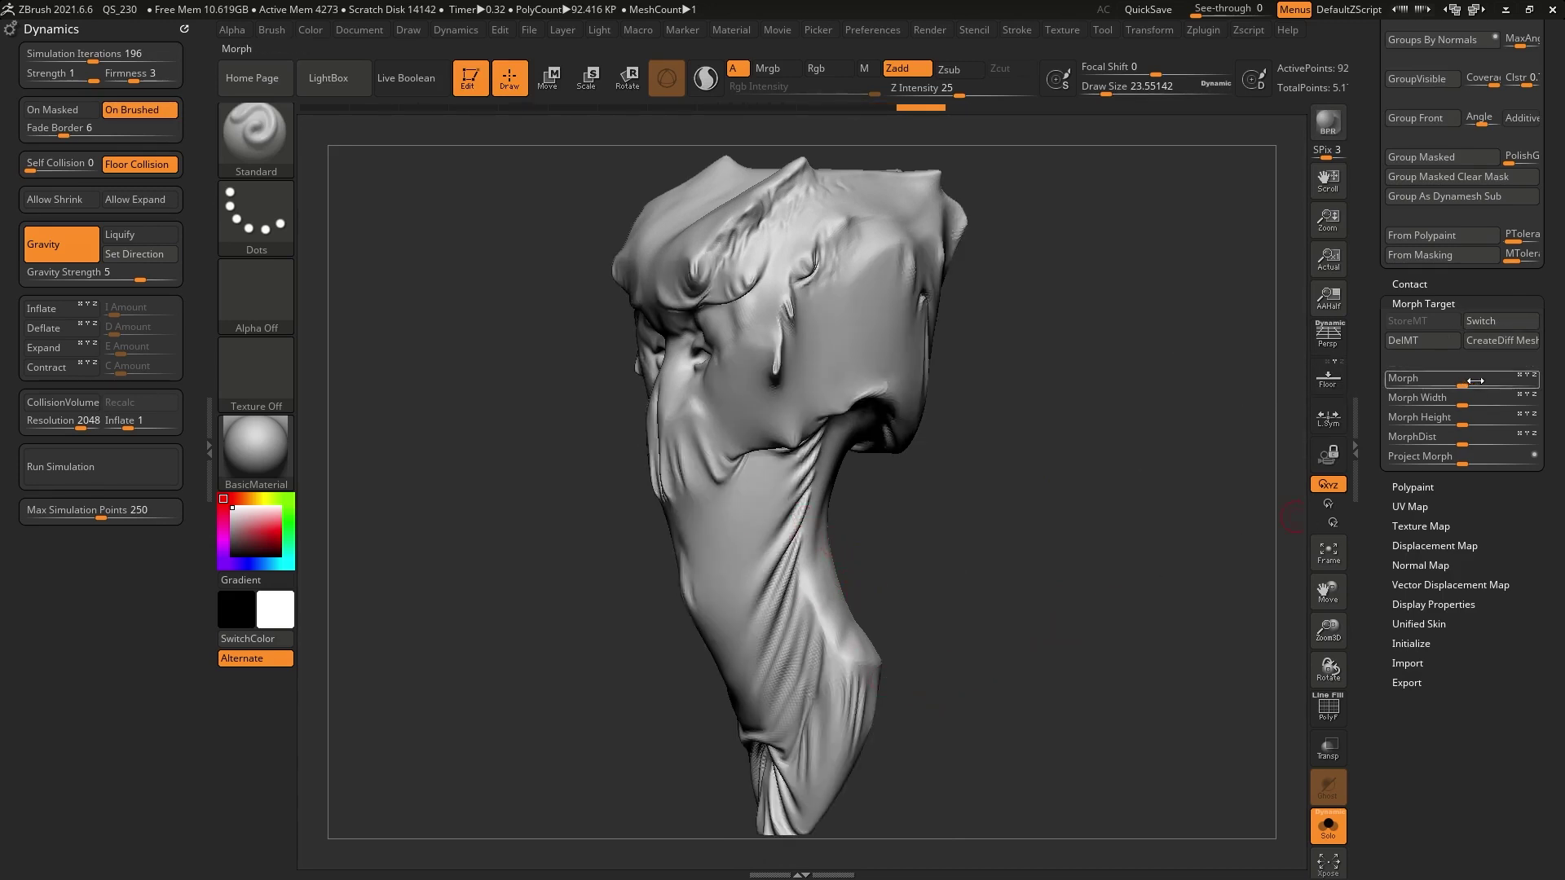
pyautogui.moveTo(1468, 381); pyautogui.dragTo(1468, 383)
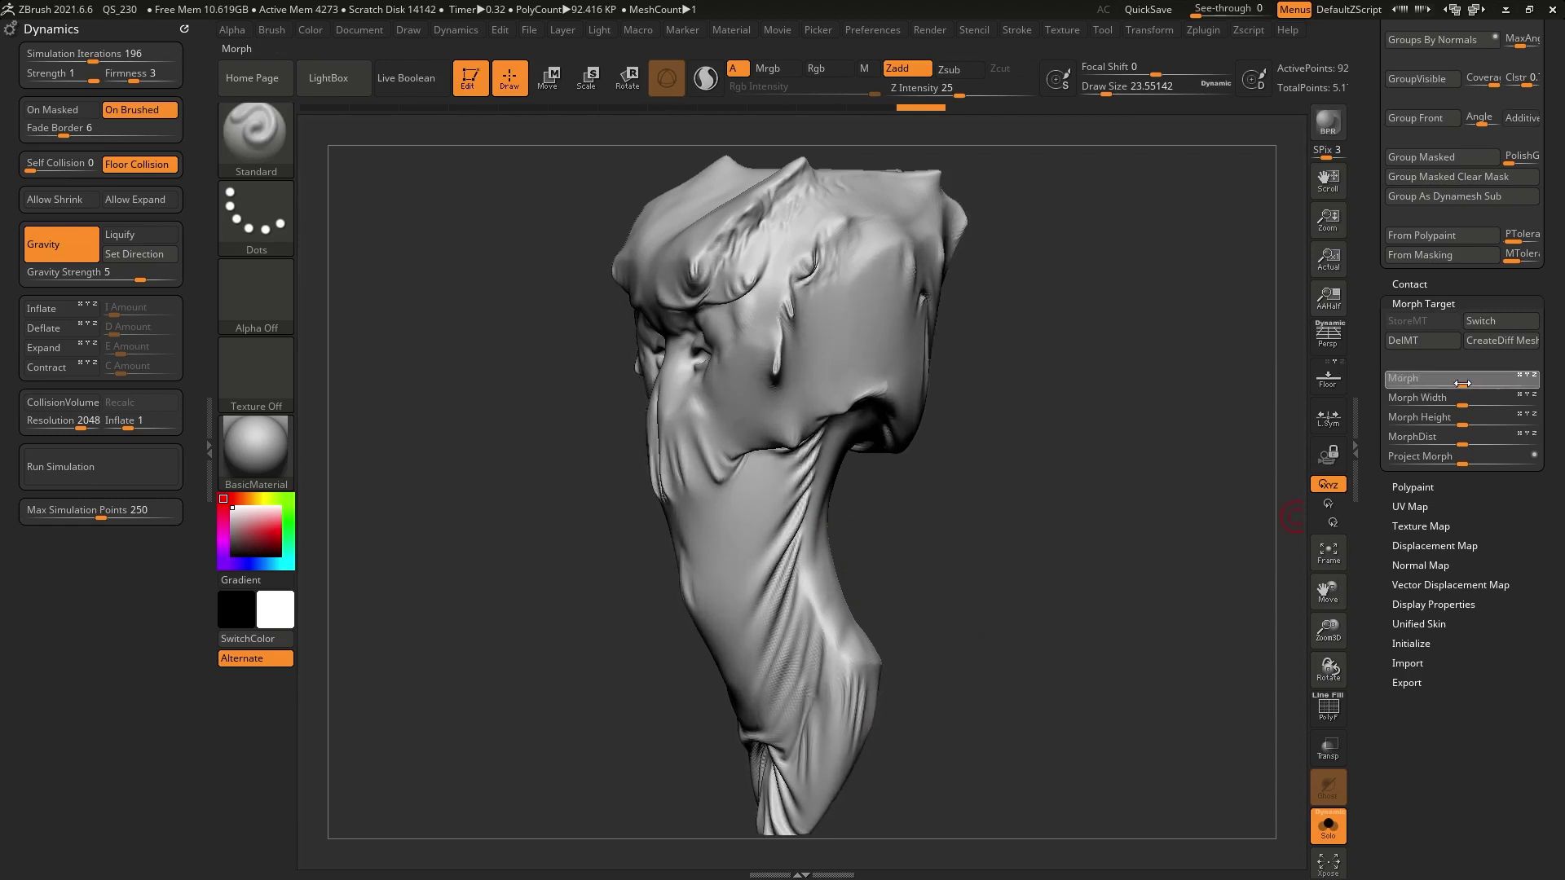
pyautogui.moveTo(1142, 584)
pyautogui.mouseDown()
pyautogui.moveTo(1079, 626)
pyautogui.moveTo(1048, 601)
pyautogui.moveTo(1086, 602)
pyautogui.moveTo(1074, 584)
pyautogui.moveTo(1213, 415)
pyautogui.mouseUp()
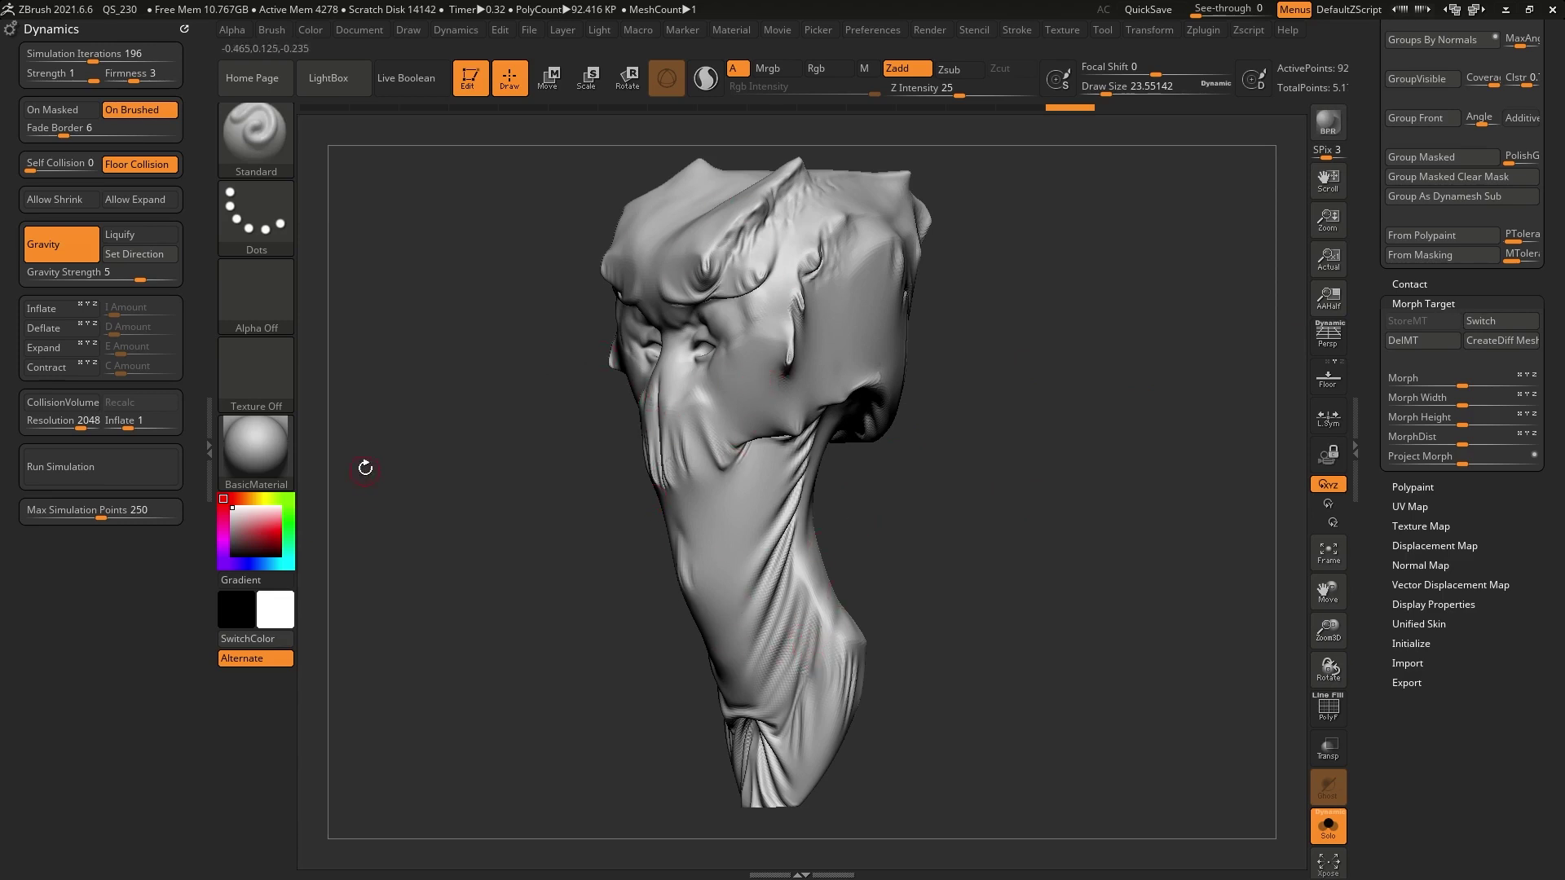
# Step: Choose the Morph brush and enlarge its draw size to about 108
pyautogui.click(257, 138)
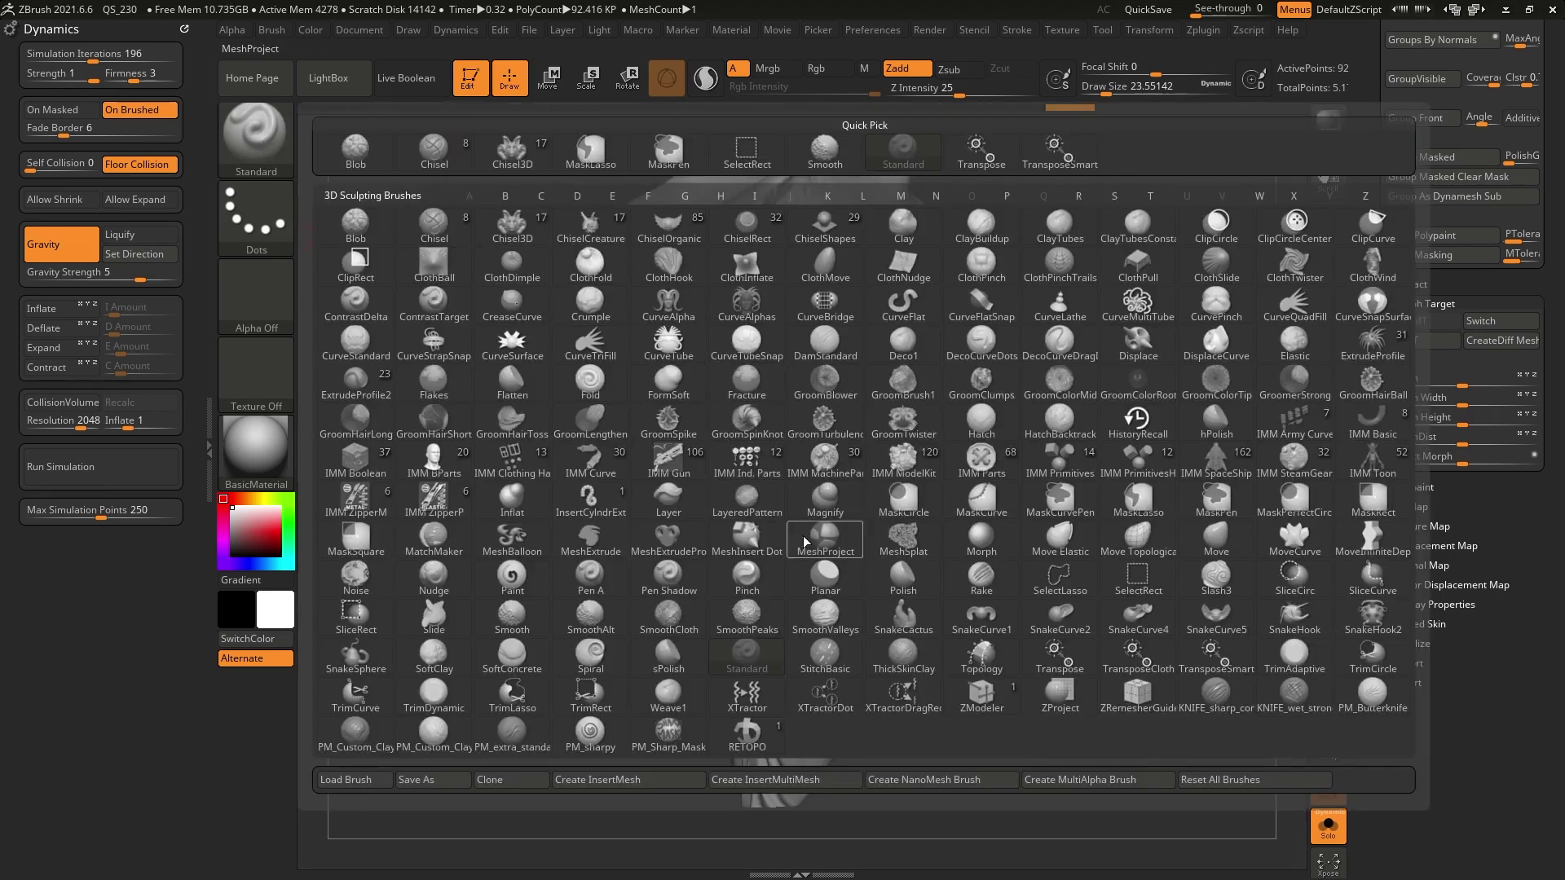
pyautogui.click(898, 201)
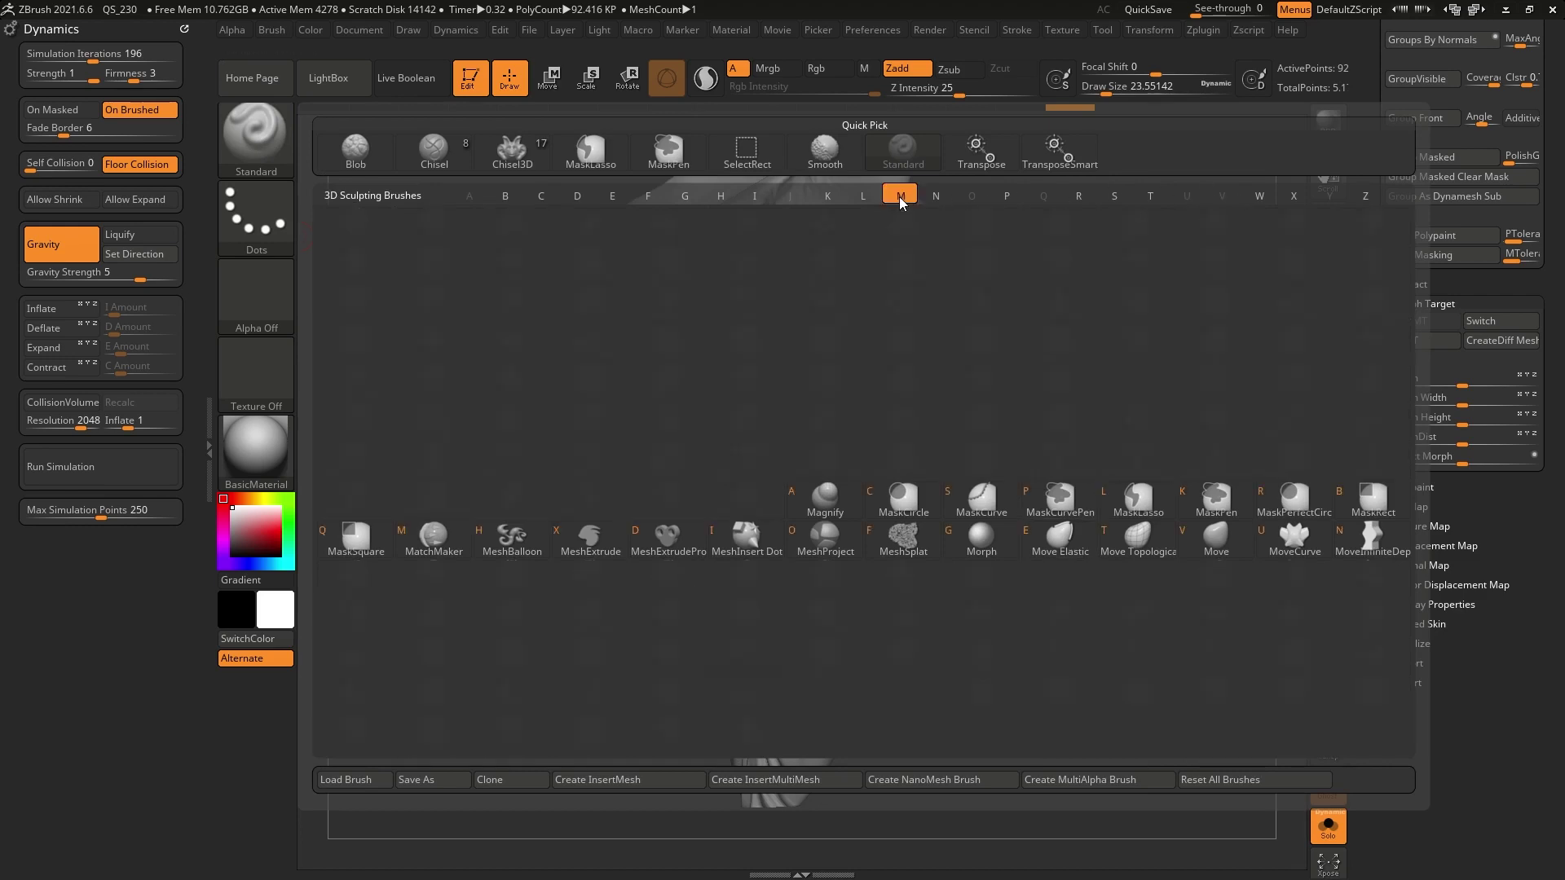
pyautogui.click(985, 540)
pyautogui.press('space')
pyautogui.moveTo(994, 461); pyautogui.dragTo(1023, 458)
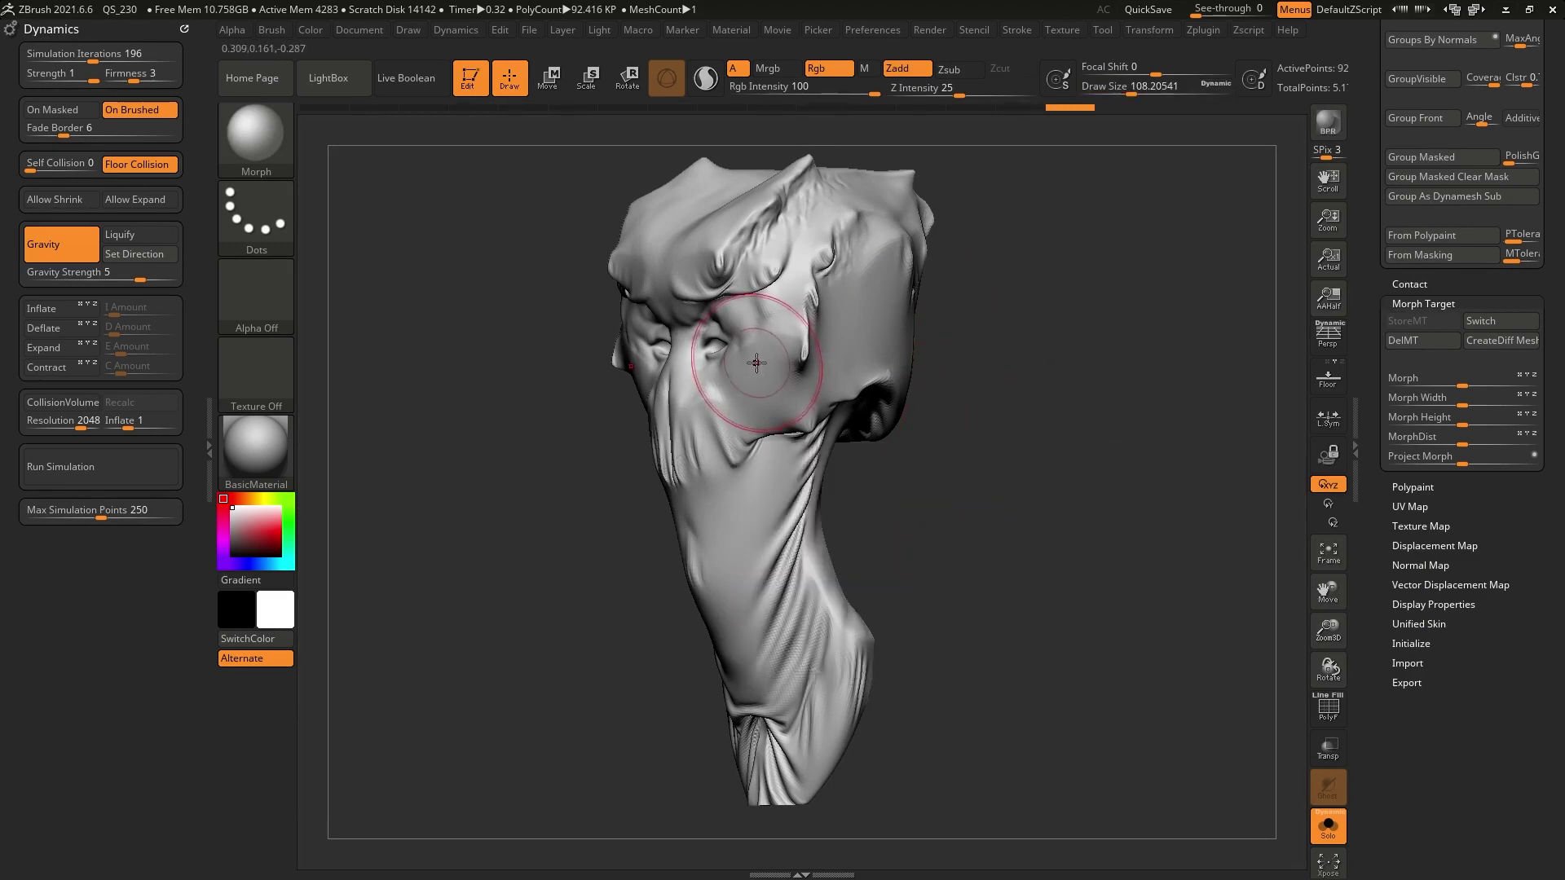
# Step: Compare the face and neck with the stored original shape, and return to the draped version
pyautogui.moveTo(767, 551)
pyautogui.mouseDown()
pyautogui.moveTo(796, 525)
pyautogui.moveTo(693, 424)
pyautogui.mouseUp()
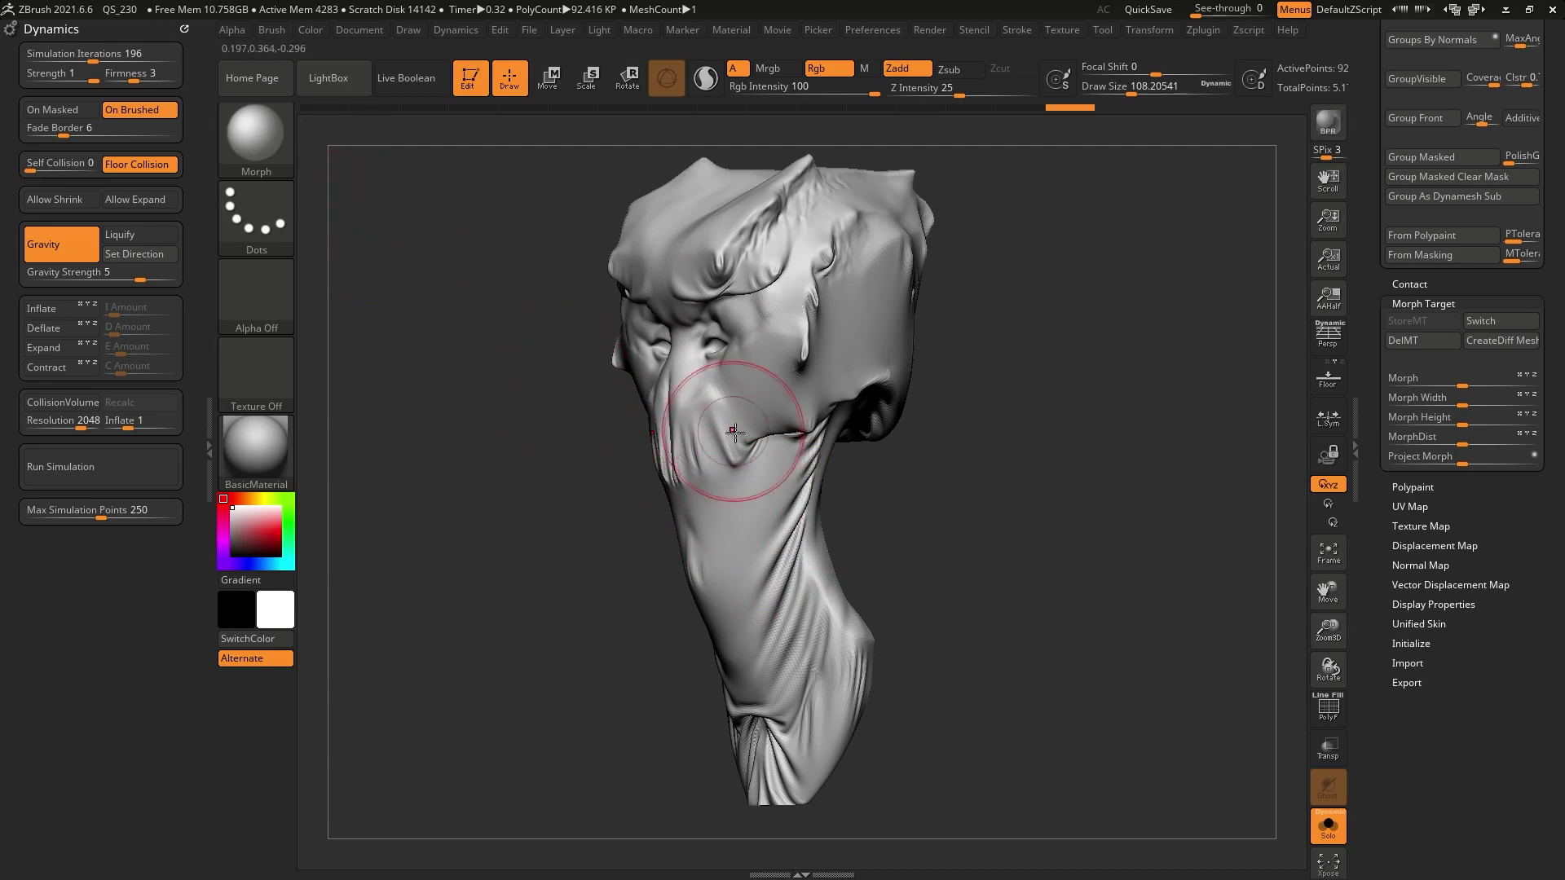
pyautogui.click(1482, 323)
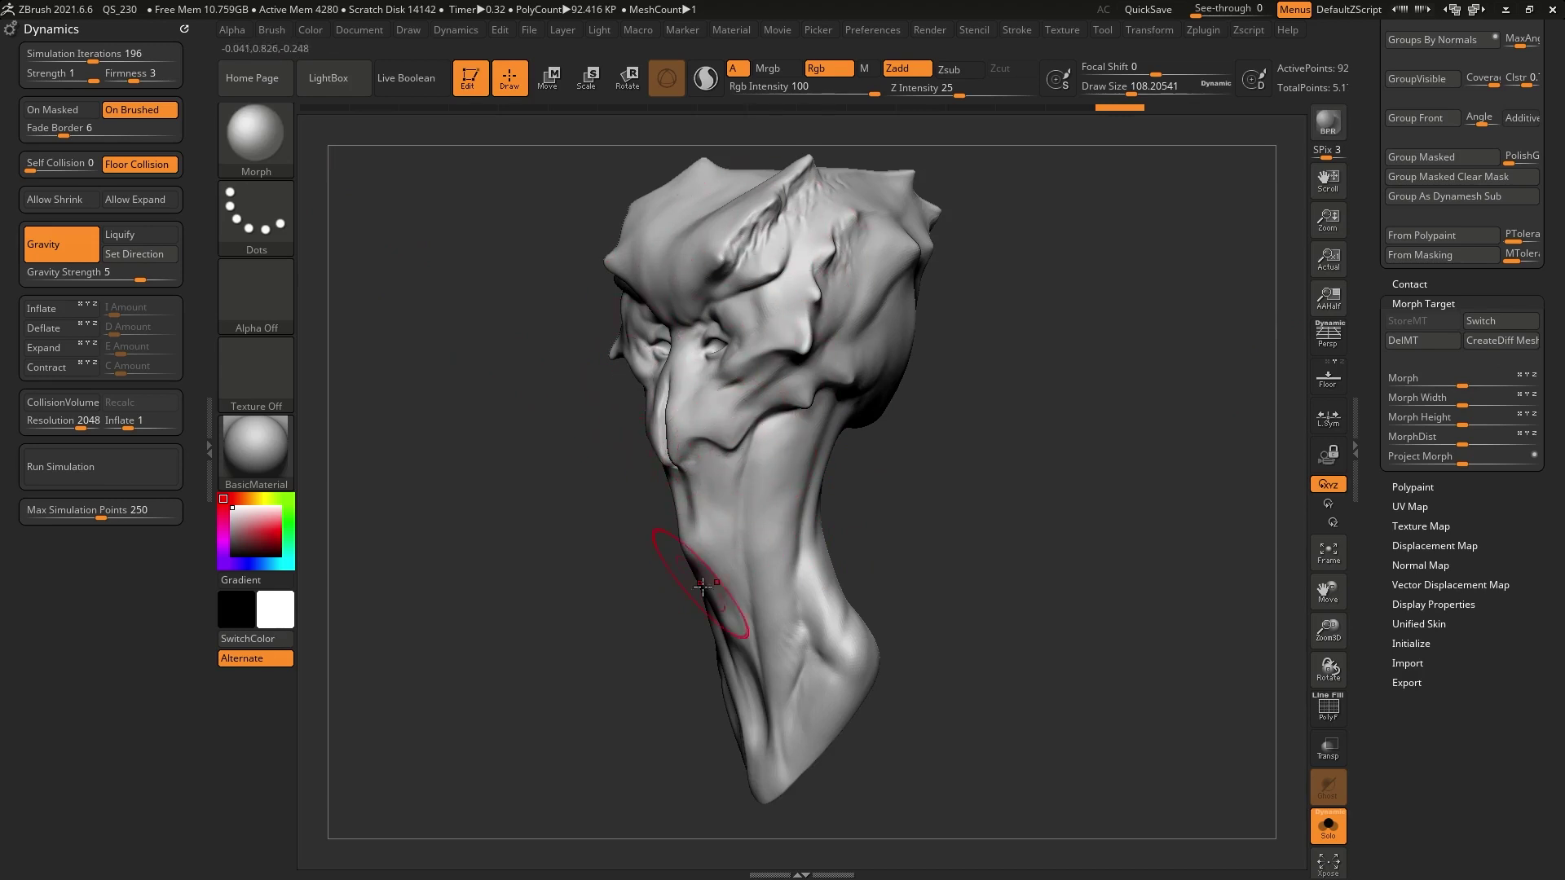
pyautogui.moveTo(678, 414); pyautogui.dragTo(685, 416)
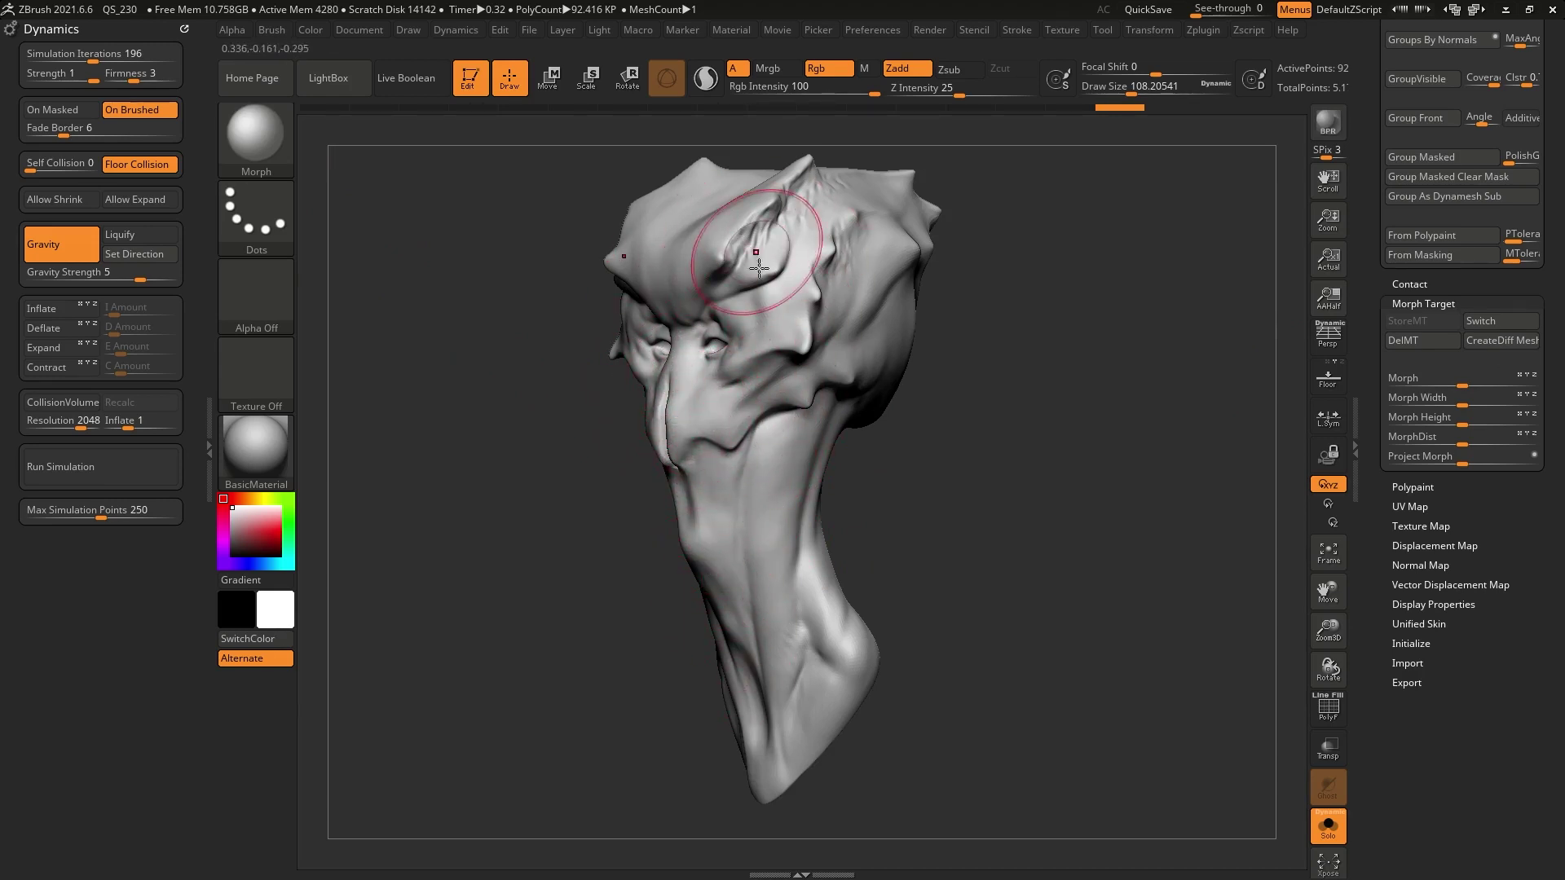
pyautogui.click(1500, 321)
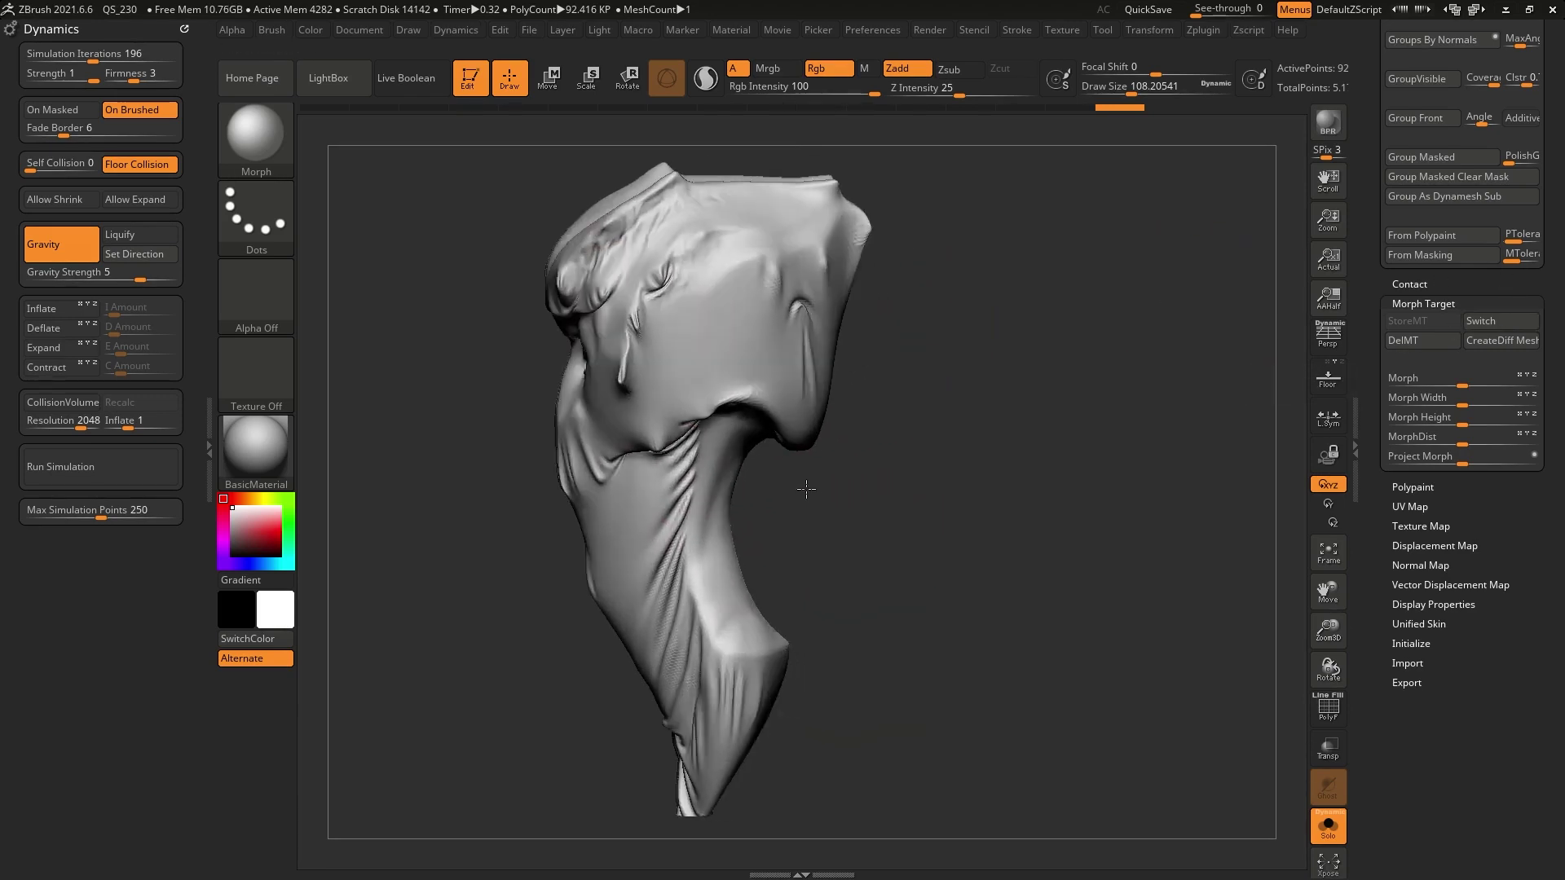
# Step: Brush the original shape back over the nose, mouth and upper throat with the Morph brush
pyautogui.moveTo(674, 510)
pyautogui.mouseDown(button='right')
pyautogui.moveTo(714, 514)
pyautogui.moveTo(869, 438)
pyautogui.moveTo(919, 315)
pyautogui.mouseUp(button='right')
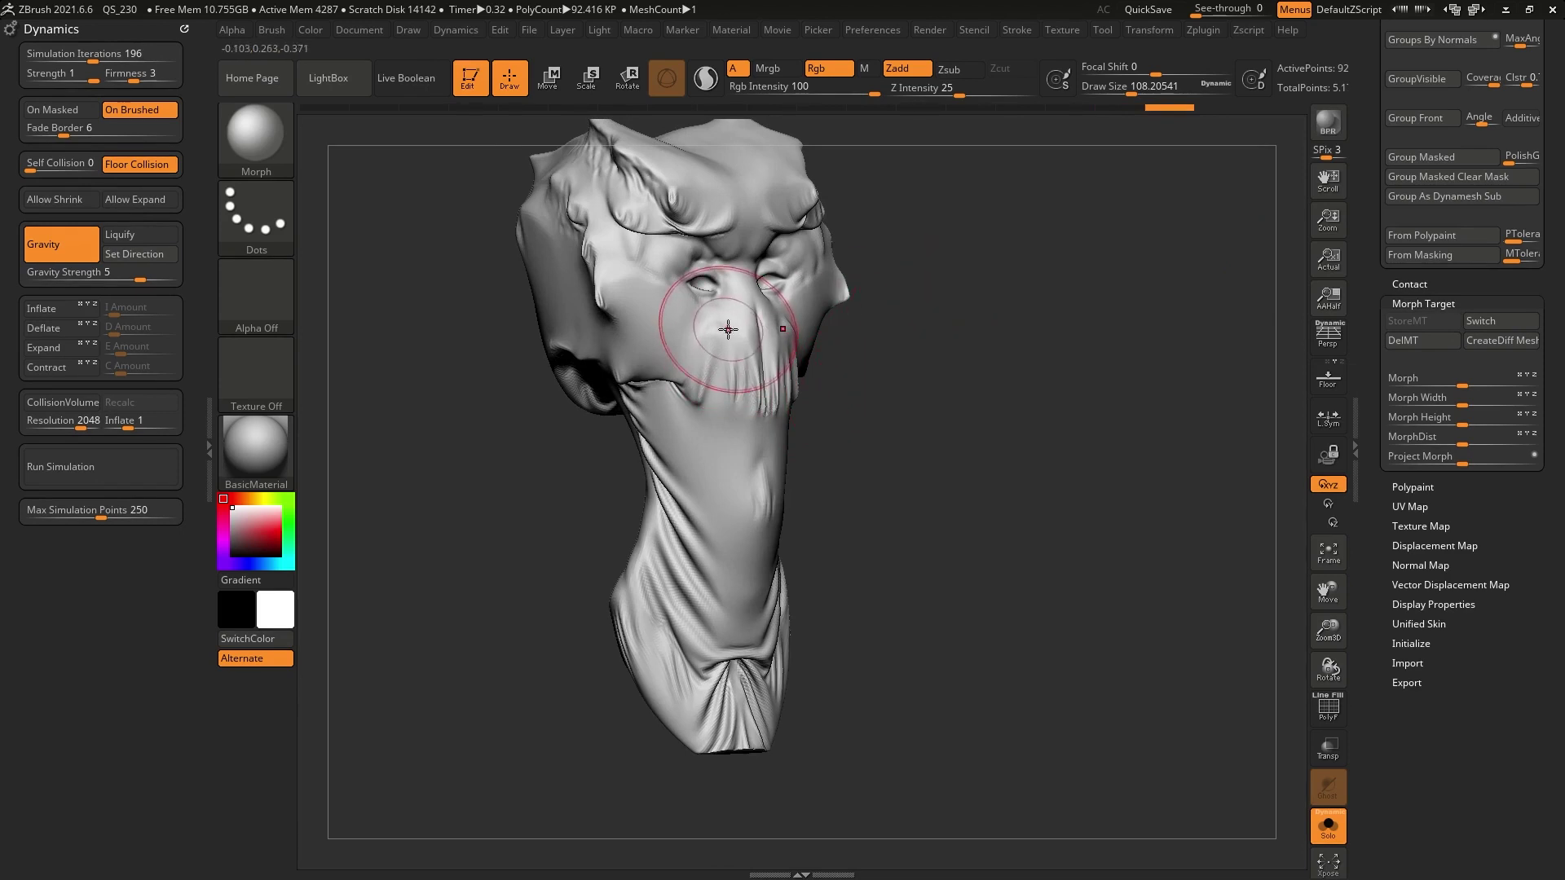
pyautogui.moveTo(740, 340)
pyautogui.mouseDown()
pyautogui.moveTo(718, 361)
pyautogui.moveTo(677, 318)
pyautogui.moveTo(670, 369)
pyautogui.moveTo(731, 432)
pyautogui.moveTo(747, 522)
pyautogui.mouseUp()
pyautogui.moveTo(746, 522); pyautogui.dragTo(775, 459, button='right')
pyautogui.moveTo(775, 459)
pyautogui.mouseDown()
pyautogui.moveTo(766, 444)
pyautogui.moveTo(777, 534)
pyautogui.mouseUp()
pyautogui.moveTo(840, 305)
pyautogui.keyDown('alt'); pyautogui.mouseDown(button='right')
pyautogui.moveTo(808, 449)
pyautogui.moveTo(821, 280)
pyautogui.moveTo(810, 297)
pyautogui.mouseUp(button='right'); pyautogui.keyUp('alt')
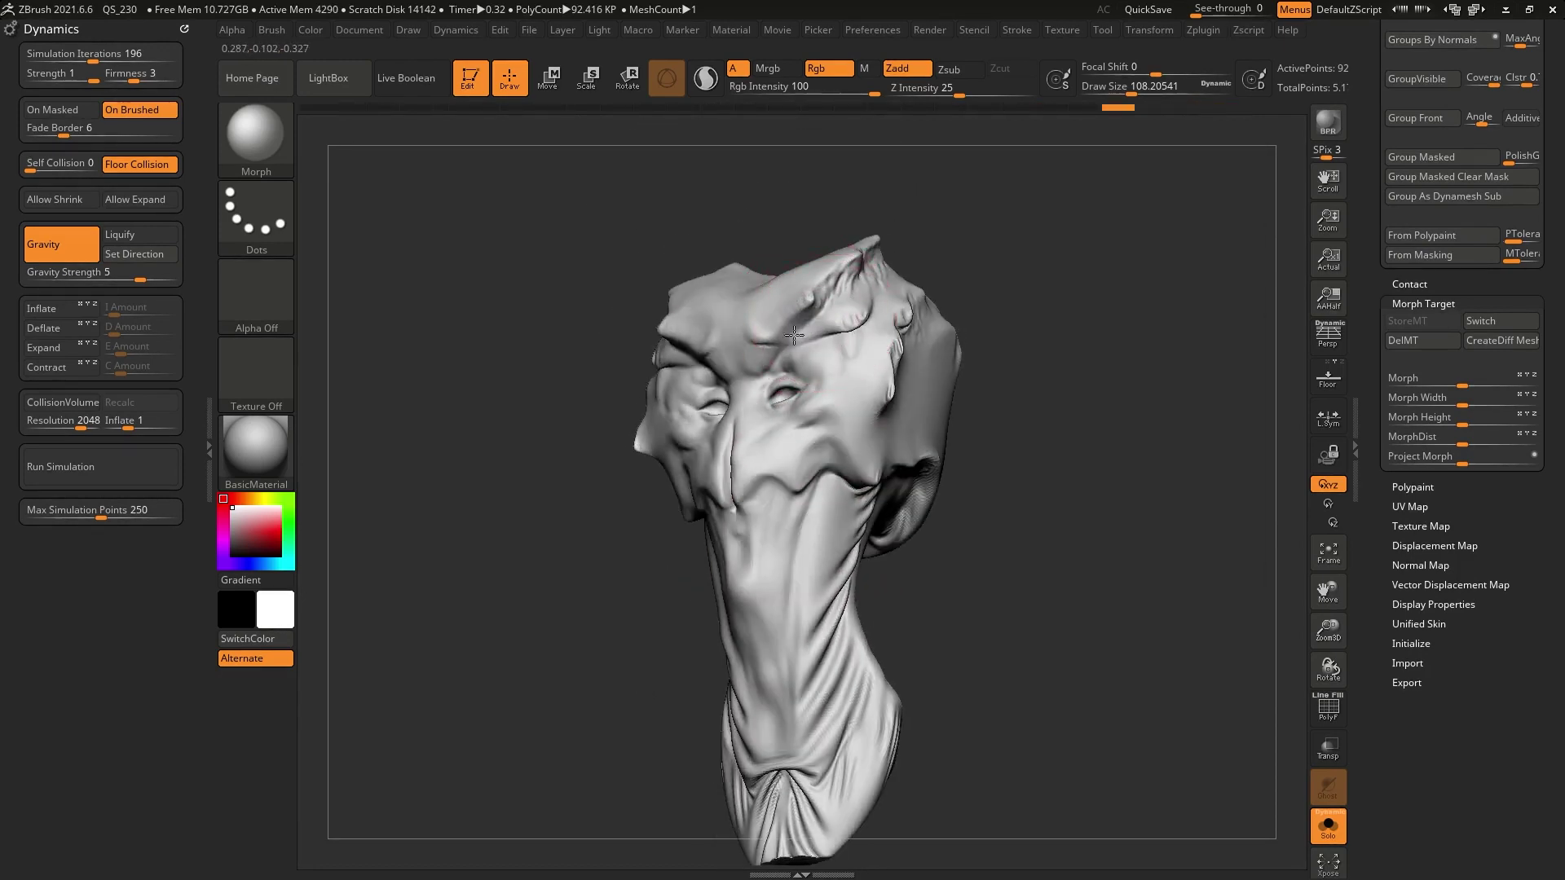
# Step: Restore the original spikes and forms on the cheek and side of the head with the Morph brush
pyautogui.moveTo(796, 349); pyautogui.dragTo(916, 297, button='right')
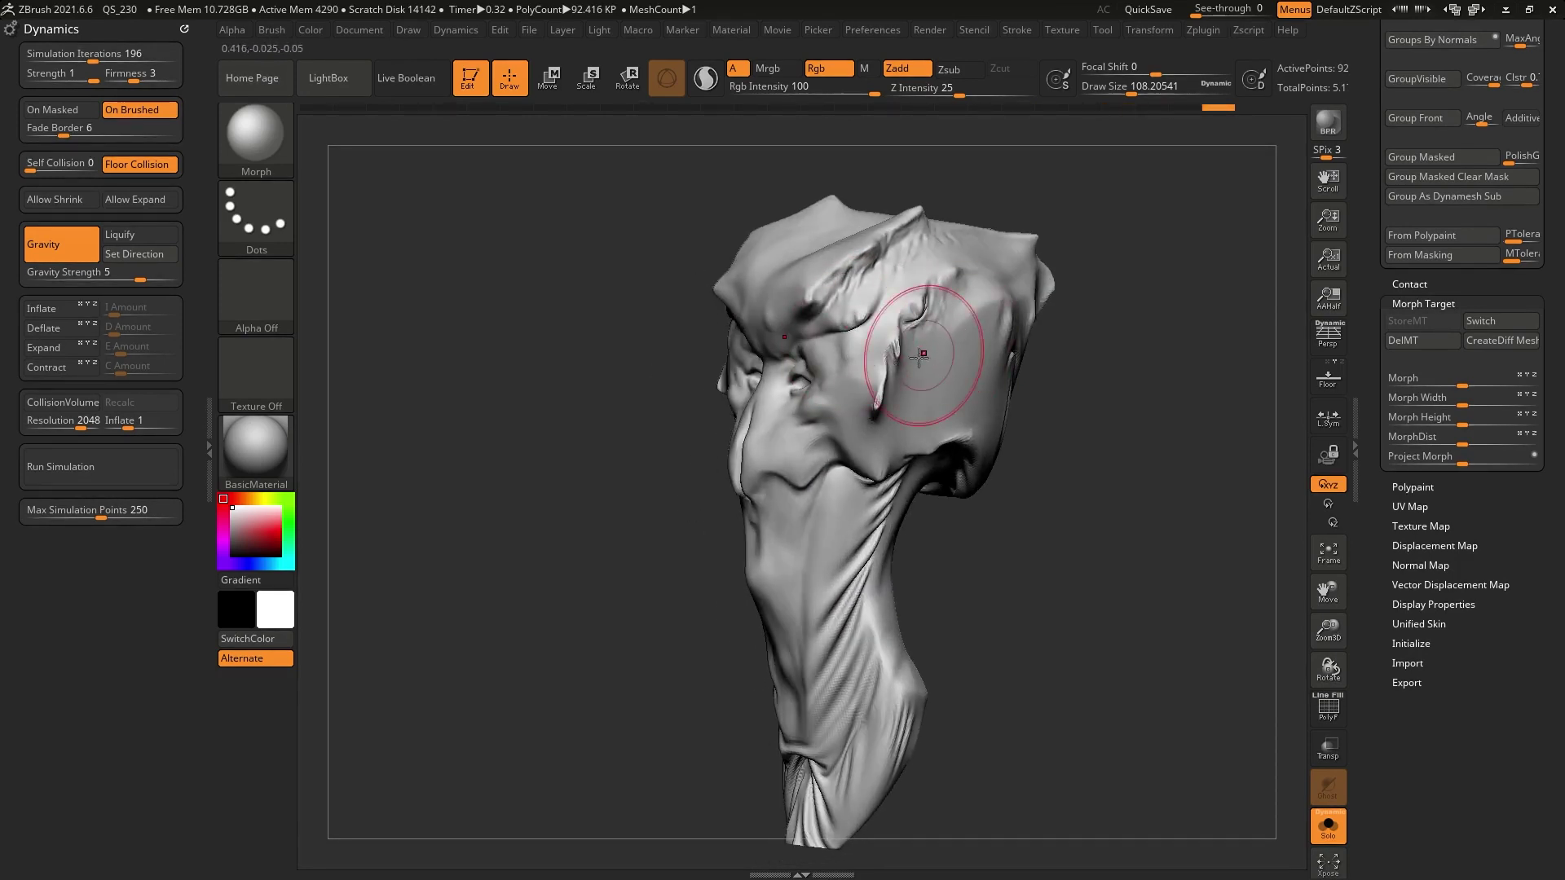
pyautogui.moveTo(915, 367); pyautogui.dragTo(830, 358, button='right')
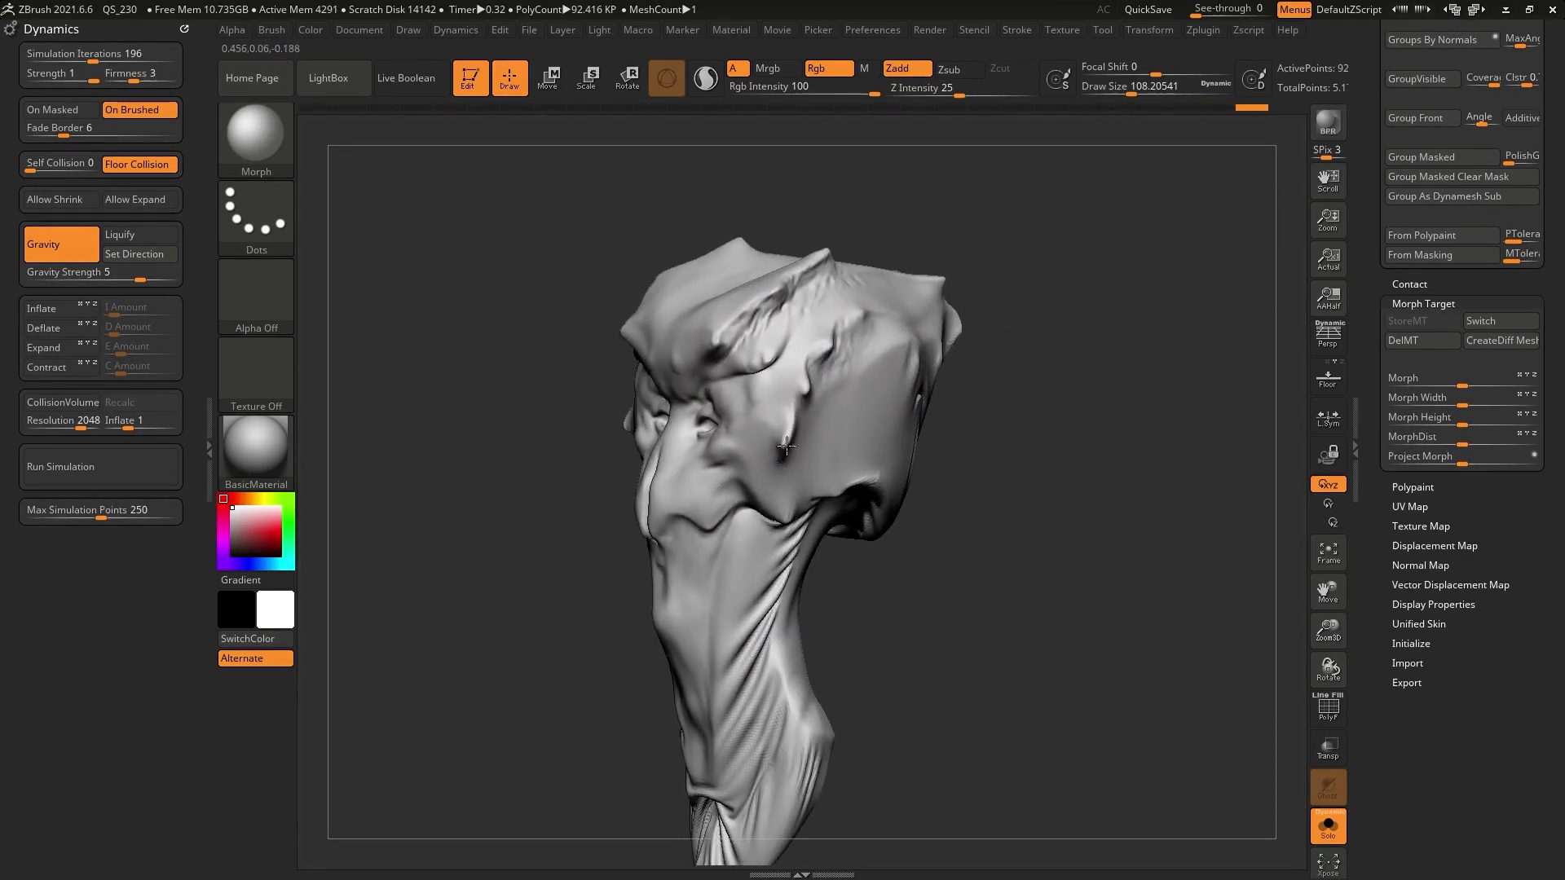
pyautogui.moveTo(785, 451)
pyautogui.mouseDown()
pyautogui.moveTo(729, 446)
pyautogui.moveTo(761, 484)
pyautogui.mouseUp()
pyautogui.moveTo(848, 447); pyautogui.dragTo(786, 444, button='right')
pyautogui.moveTo(792, 453); pyautogui.dragTo(784, 452)
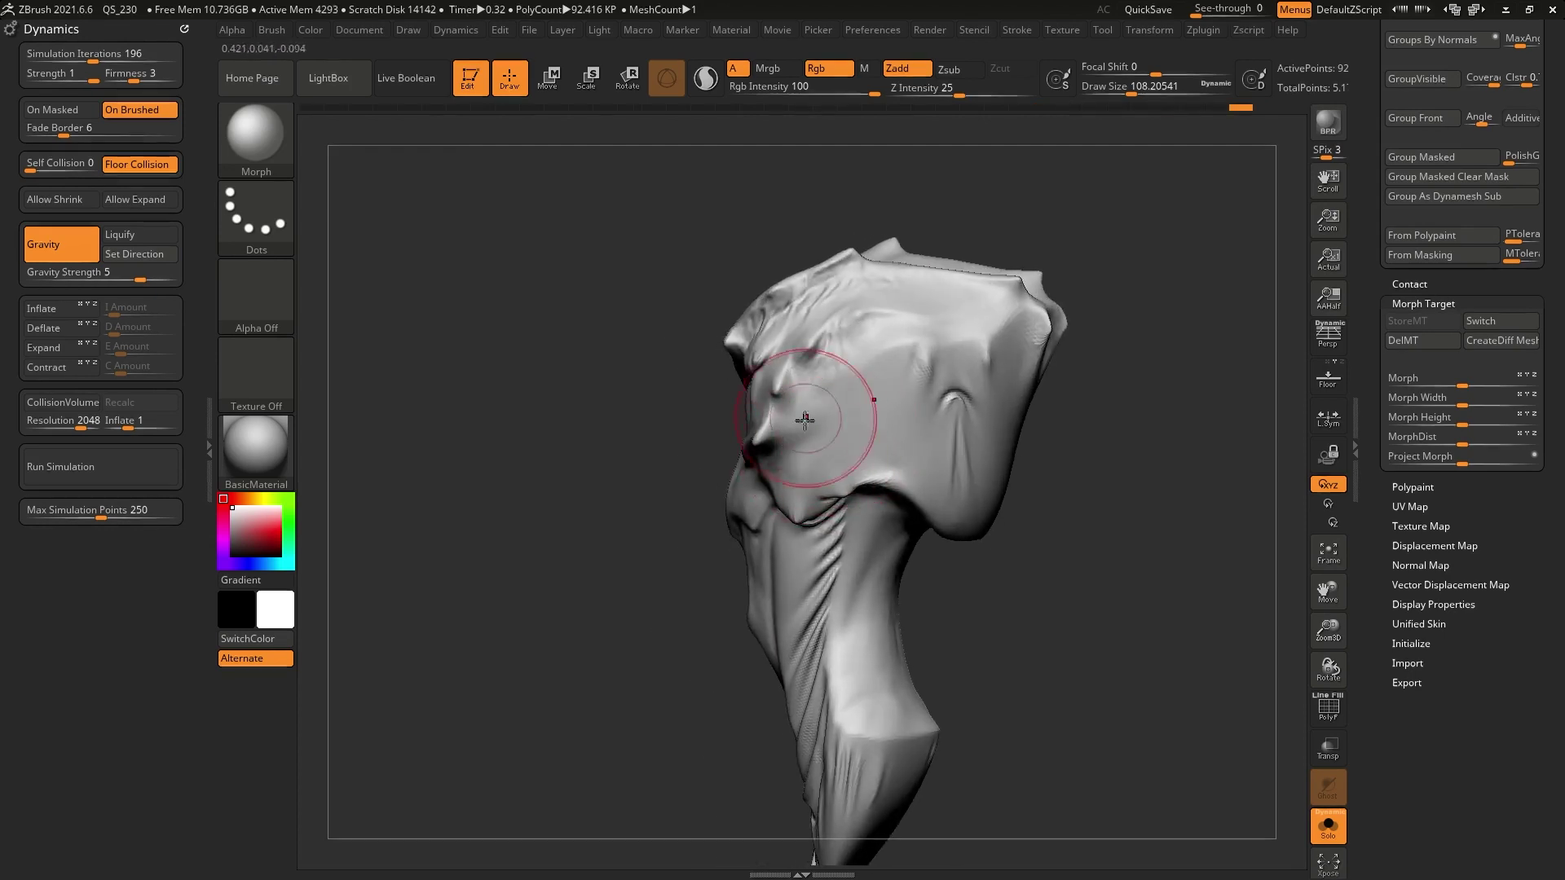
pyautogui.moveTo(800, 430); pyautogui.dragTo(813, 406)
pyautogui.moveTo(970, 336); pyautogui.dragTo(933, 346, button='right')
pyautogui.moveTo(933, 346); pyautogui.dragTo(962, 379)
pyautogui.keyDown('alt'); pyautogui.moveTo(1026, 409); pyautogui.dragTo(860, 412, button='right'); pyautogui.keyUp('alt')
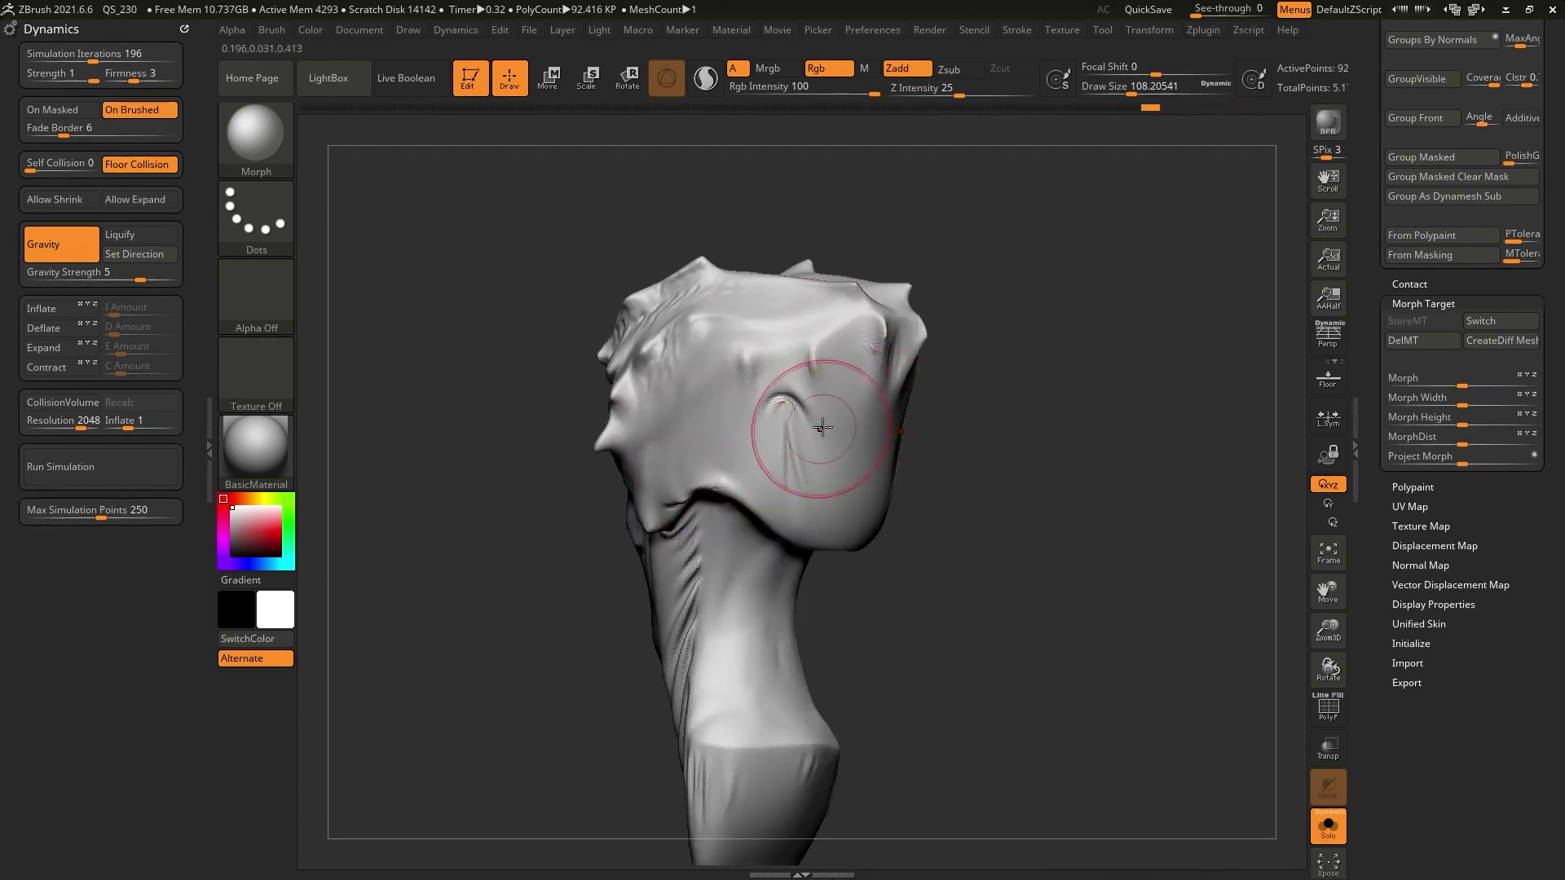
# Step: Restore the original shape over the back of the head and its crest spikes with the Morph brush
pyautogui.moveTo(824, 417)
pyautogui.mouseDown()
pyautogui.moveTo(796, 396)
pyautogui.moveTo(845, 402)
pyautogui.moveTo(819, 445)
pyautogui.moveTo(839, 436)
pyautogui.mouseUp()
pyautogui.moveTo(915, 469); pyautogui.dragTo(903, 407, button='right')
pyautogui.moveTo(841, 526)
pyautogui.mouseDown()
pyautogui.moveTo(797, 483)
pyautogui.moveTo(852, 471)
pyautogui.moveTo(773, 463)
pyautogui.moveTo(804, 434)
pyautogui.moveTo(834, 533)
pyautogui.mouseUp()
pyautogui.moveTo(775, 480); pyautogui.dragTo(846, 418, button='right')
pyautogui.moveTo(846, 419); pyautogui.dragTo(830, 280)
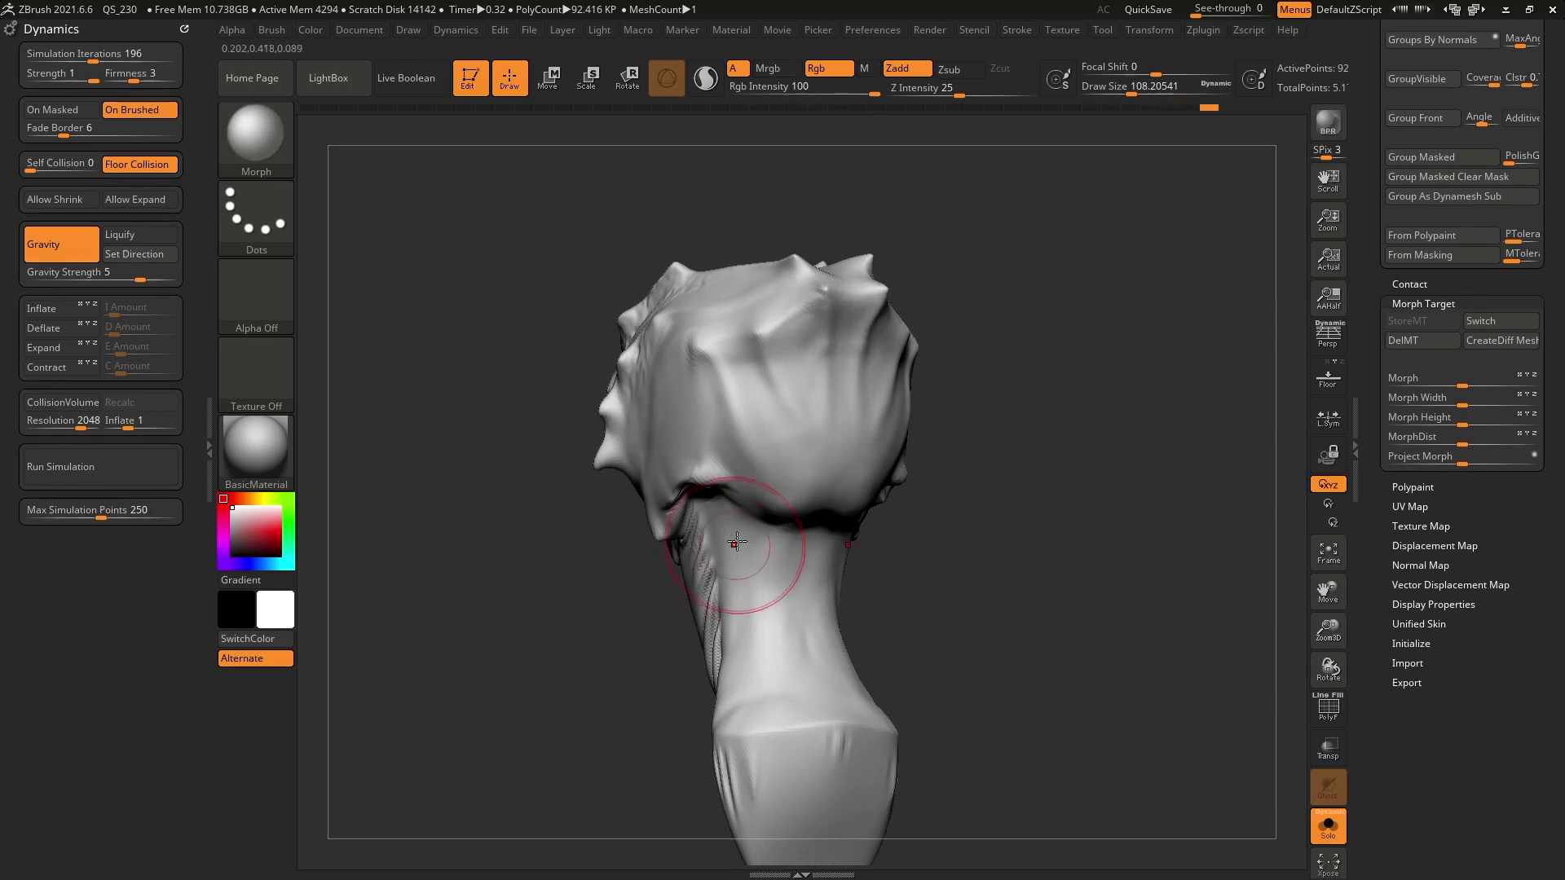
pyautogui.moveTo(751, 559)
pyautogui.mouseDown(button='right')
pyautogui.moveTo(830, 392)
pyautogui.moveTo(775, 336)
pyautogui.moveTo(723, 357)
pyautogui.mouseUp(button='right')
# Step: Brush back the remaining original forms around the head, leaving the draped neck folds, and review it from several sides
pyautogui.moveTo(830, 459)
pyautogui.mouseDown(button='right')
pyautogui.moveTo(866, 534)
pyautogui.moveTo(915, 467)
pyautogui.moveTo(893, 600)
pyautogui.moveTo(953, 524)
pyautogui.moveTo(915, 587)
pyautogui.mouseUp(button='right')
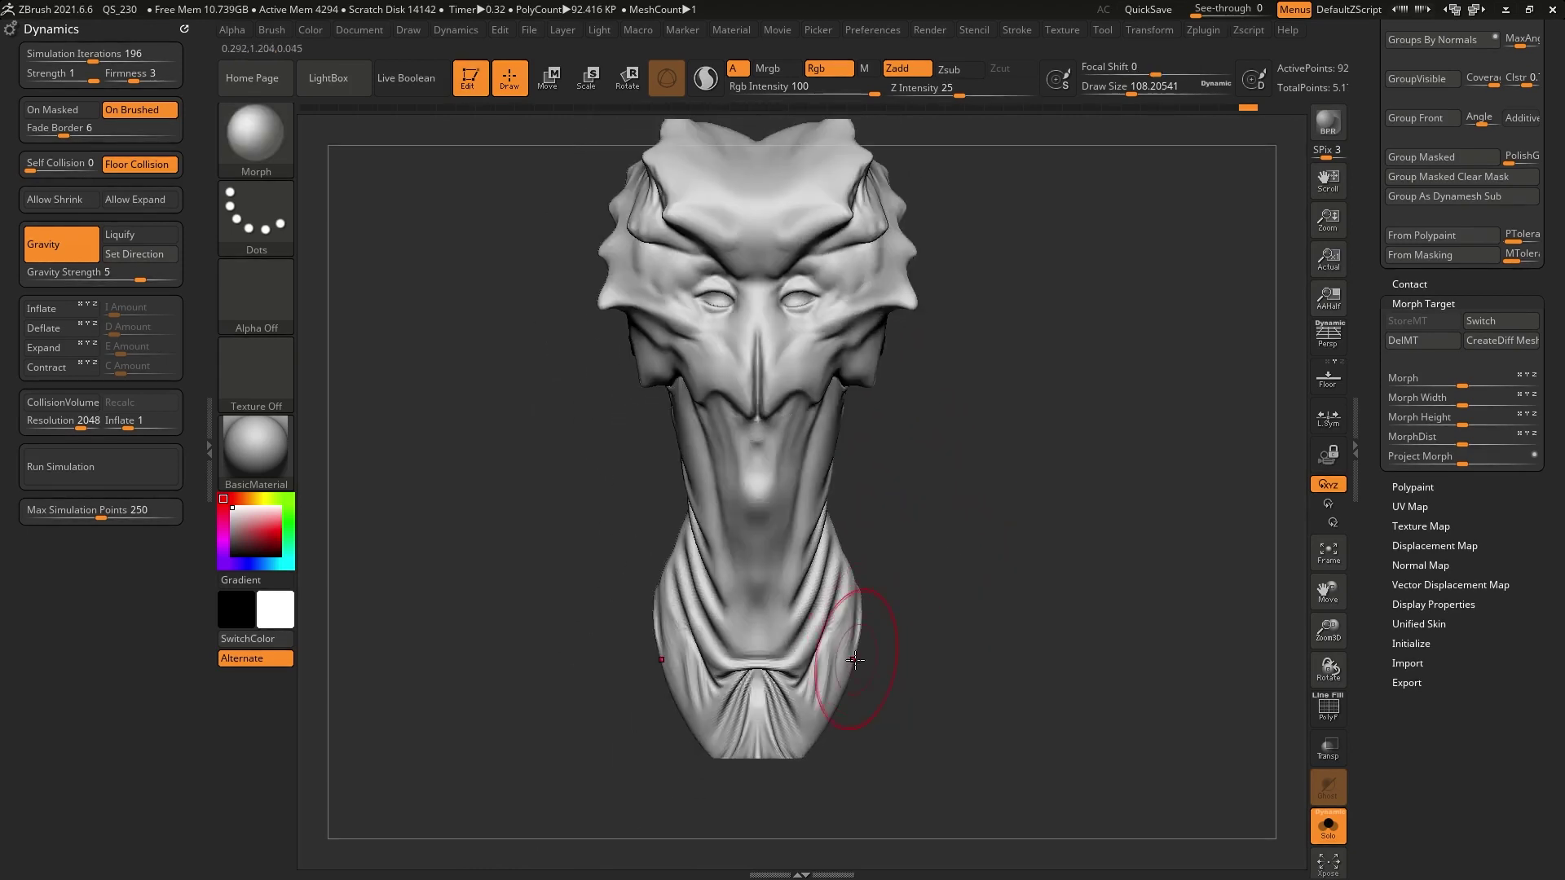
pyautogui.moveTo(755, 694); pyautogui.dragTo(757, 613)
pyautogui.moveTo(761, 790)
pyautogui.mouseDown(button='right')
pyautogui.moveTo(929, 618)
pyautogui.moveTo(795, 650)
pyautogui.moveTo(966, 568)
pyautogui.moveTo(587, 383)
pyautogui.mouseUp(button='right')
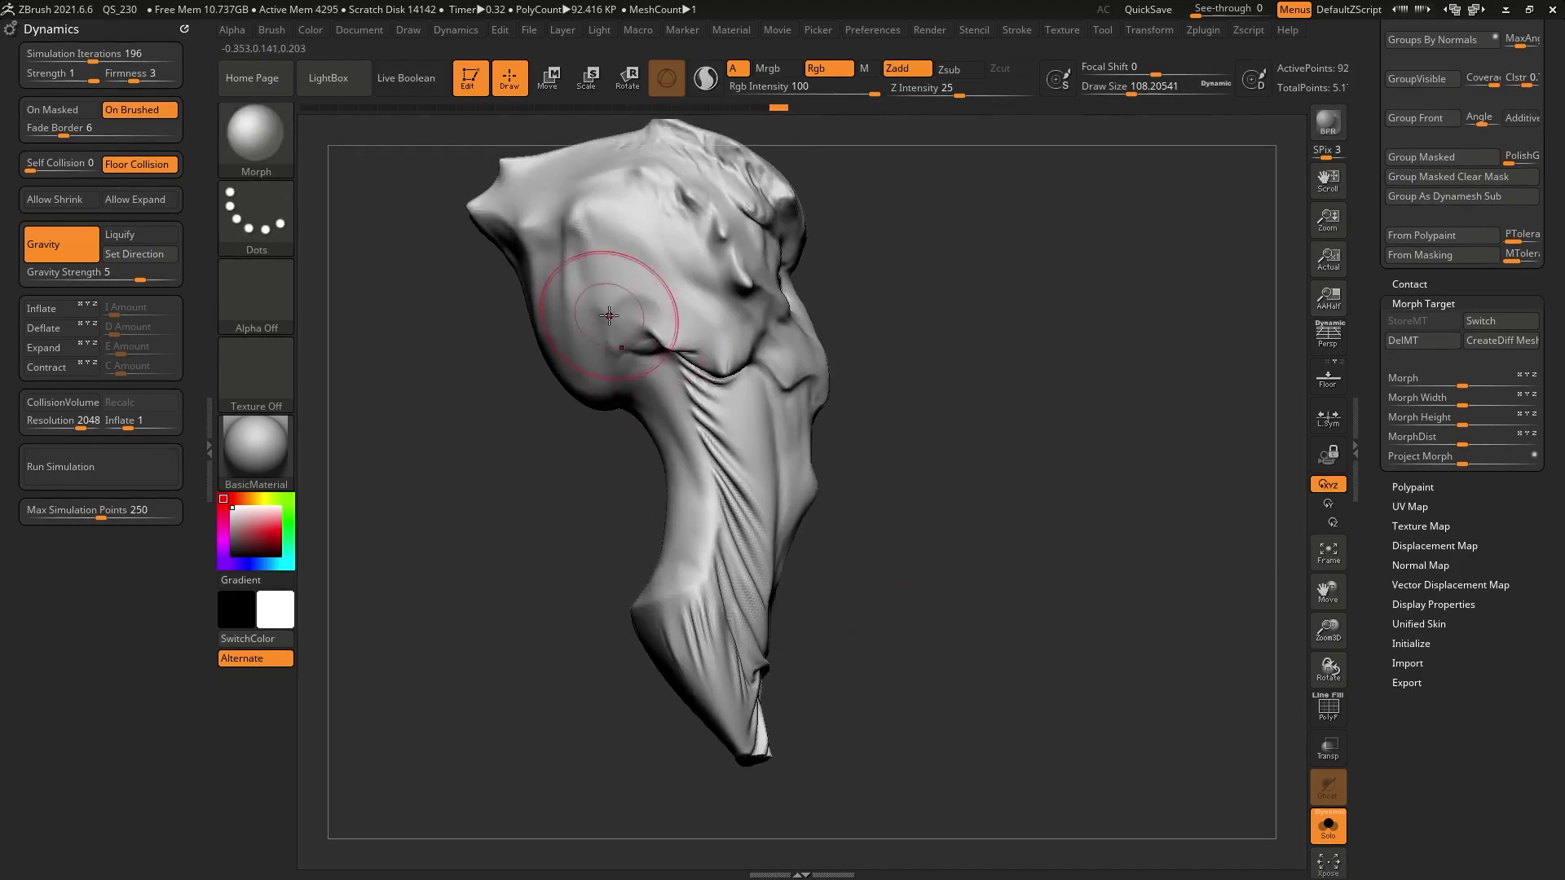
pyautogui.moveTo(667, 336); pyautogui.dragTo(635, 318, button='right')
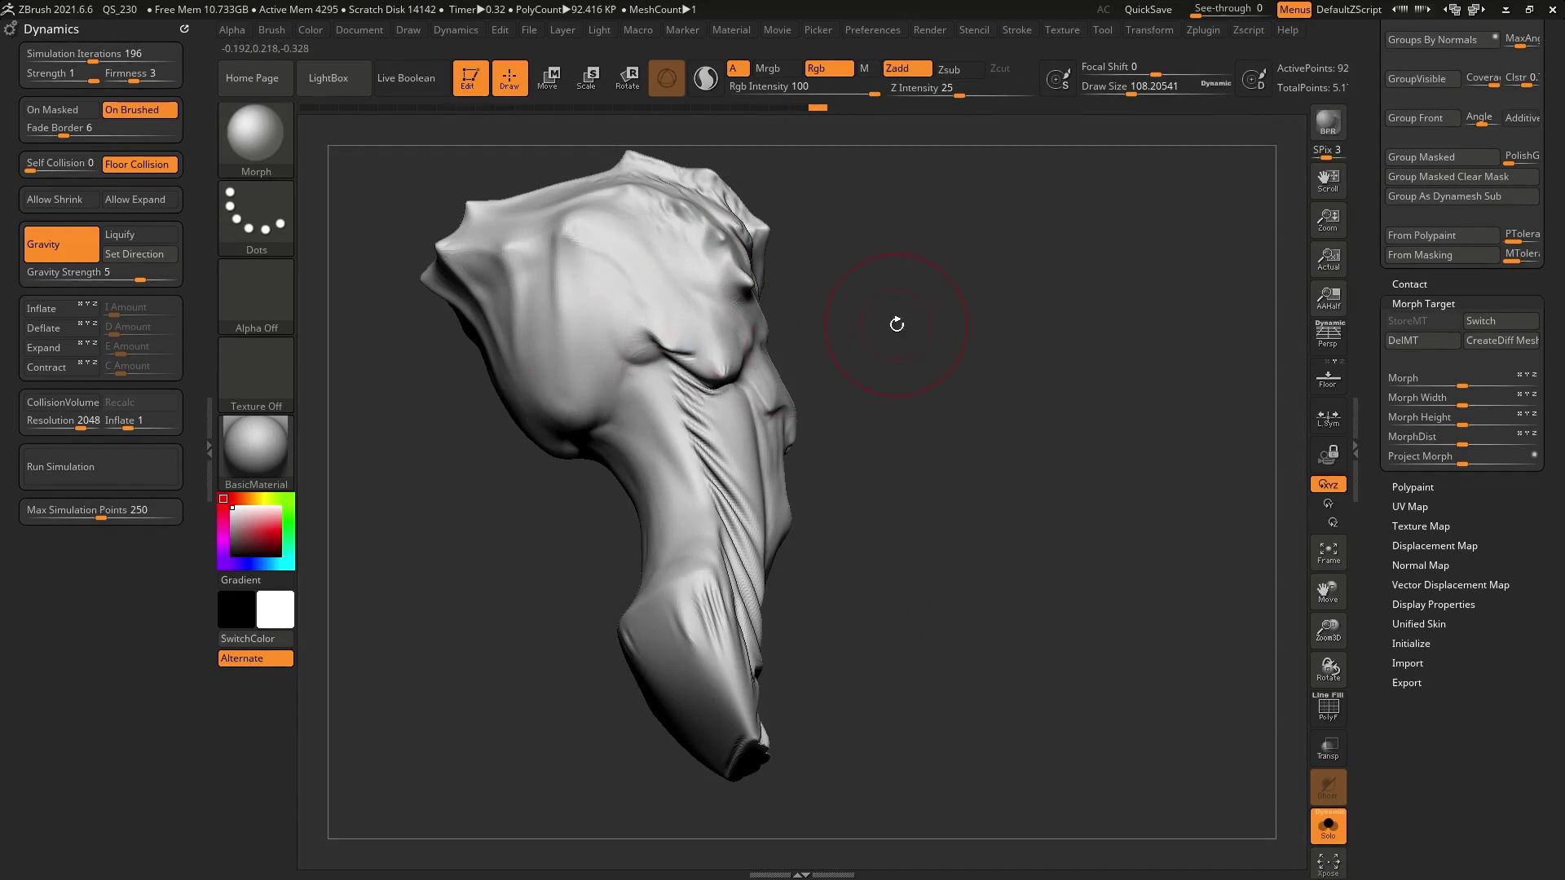
pyautogui.moveTo(913, 322)
pyautogui.mouseDown(button='right')
pyautogui.moveTo(993, 395)
pyautogui.moveTo(964, 427)
pyautogui.moveTo(948, 420)
pyautogui.mouseUp(button='right')
pyautogui.moveTo(948, 420); pyautogui.dragTo(949, 430)
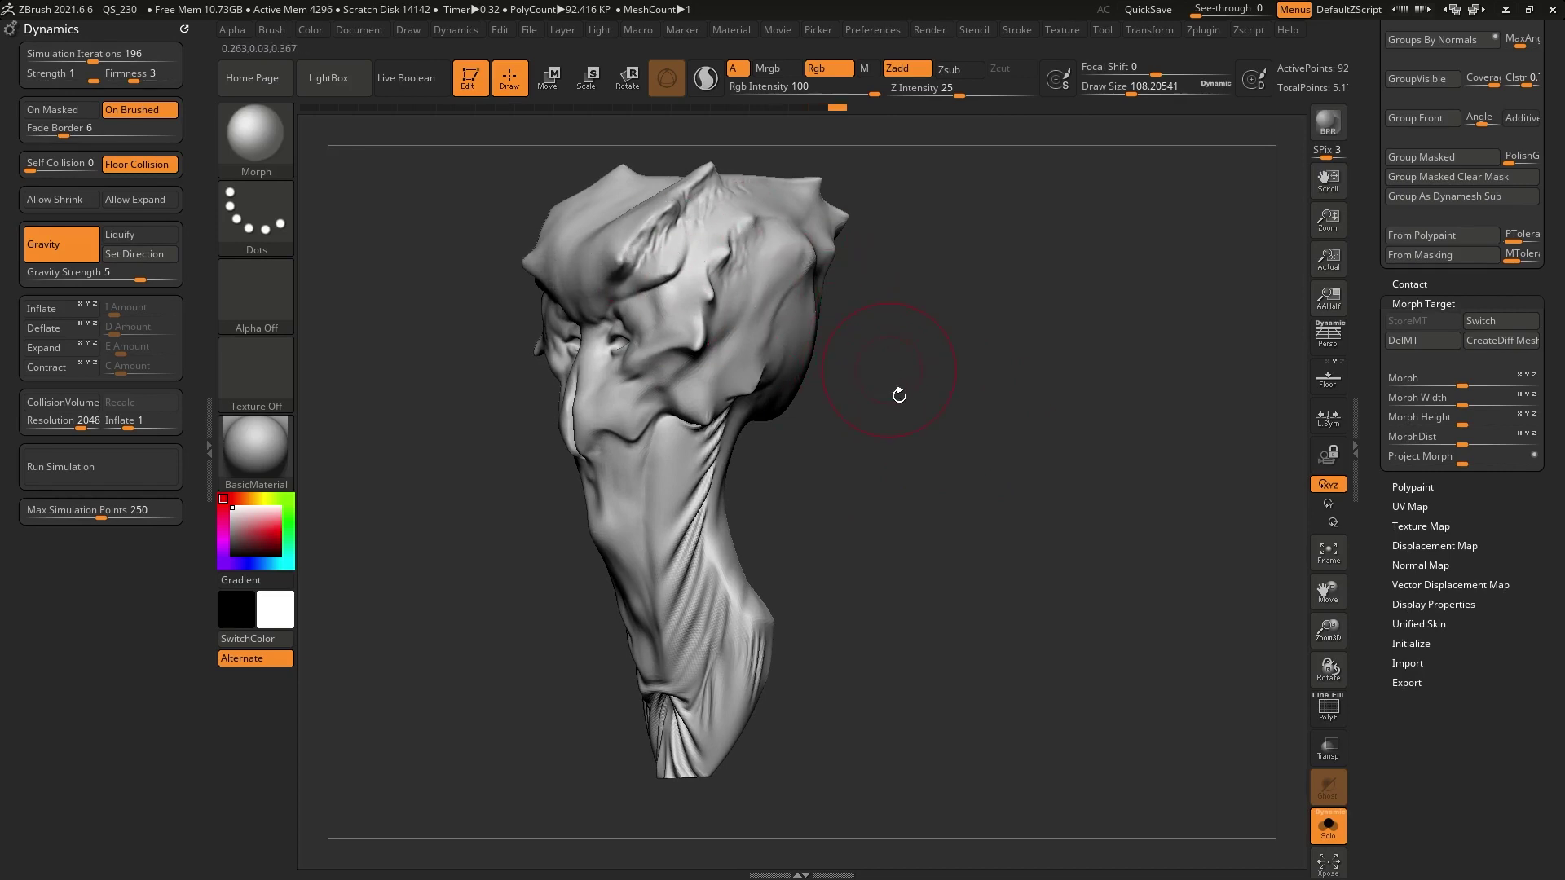
pyautogui.keyDown('alt'); pyautogui.moveTo(908, 405); pyautogui.dragTo(964, 395, button='right'); pyautogui.keyUp('alt')
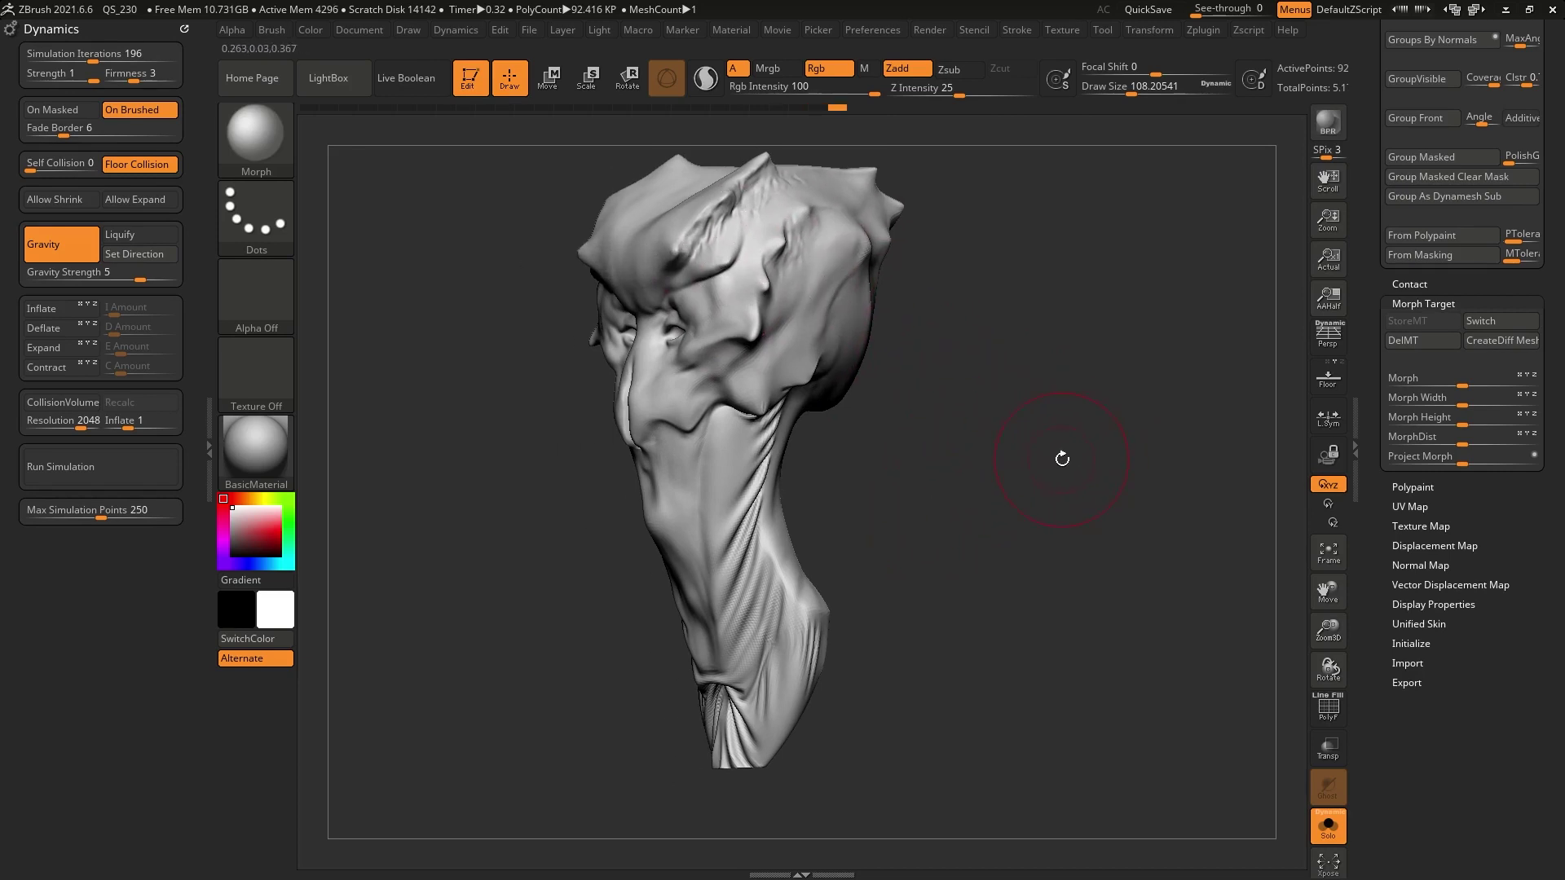
# Step: Switch to the Standard brush with a smaller draw size and delete the head's stored morph target
pyautogui.click(285, 165)
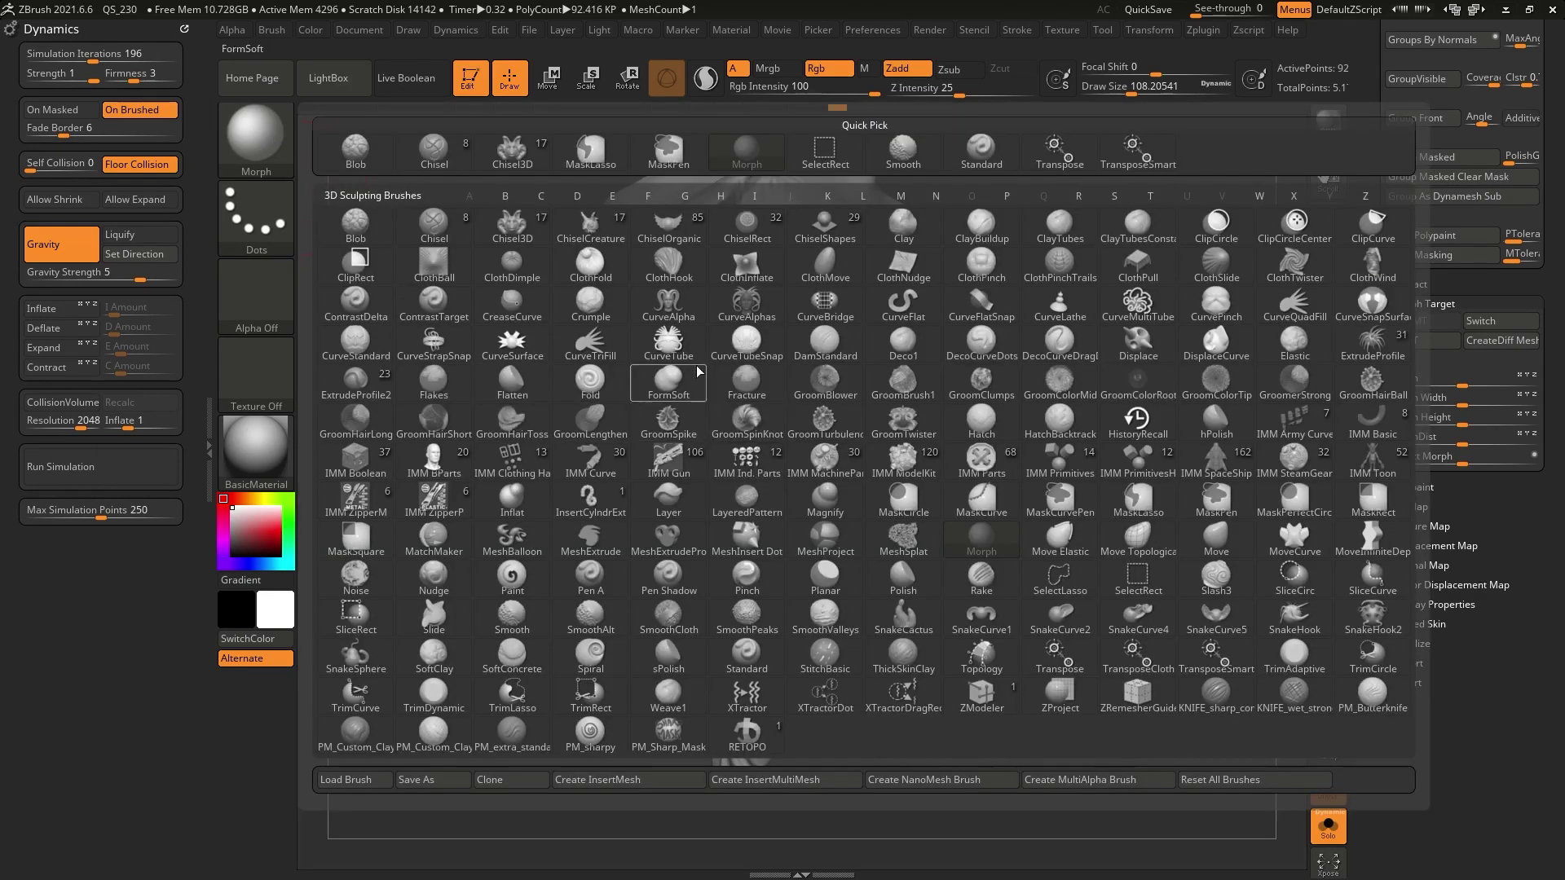
pyautogui.click(1116, 196)
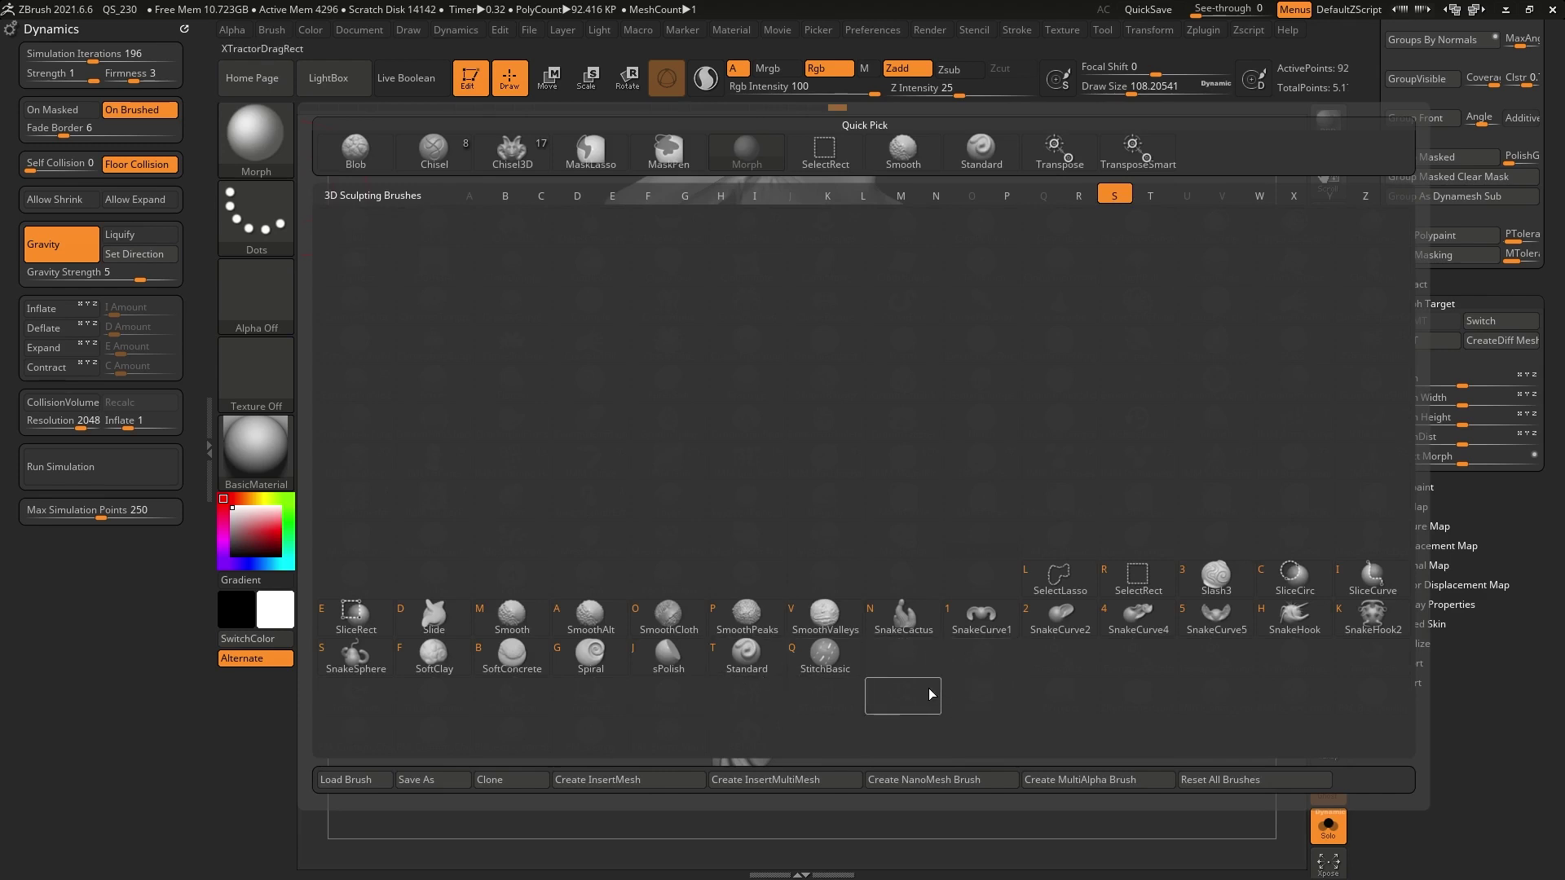
pyautogui.click(747, 652)
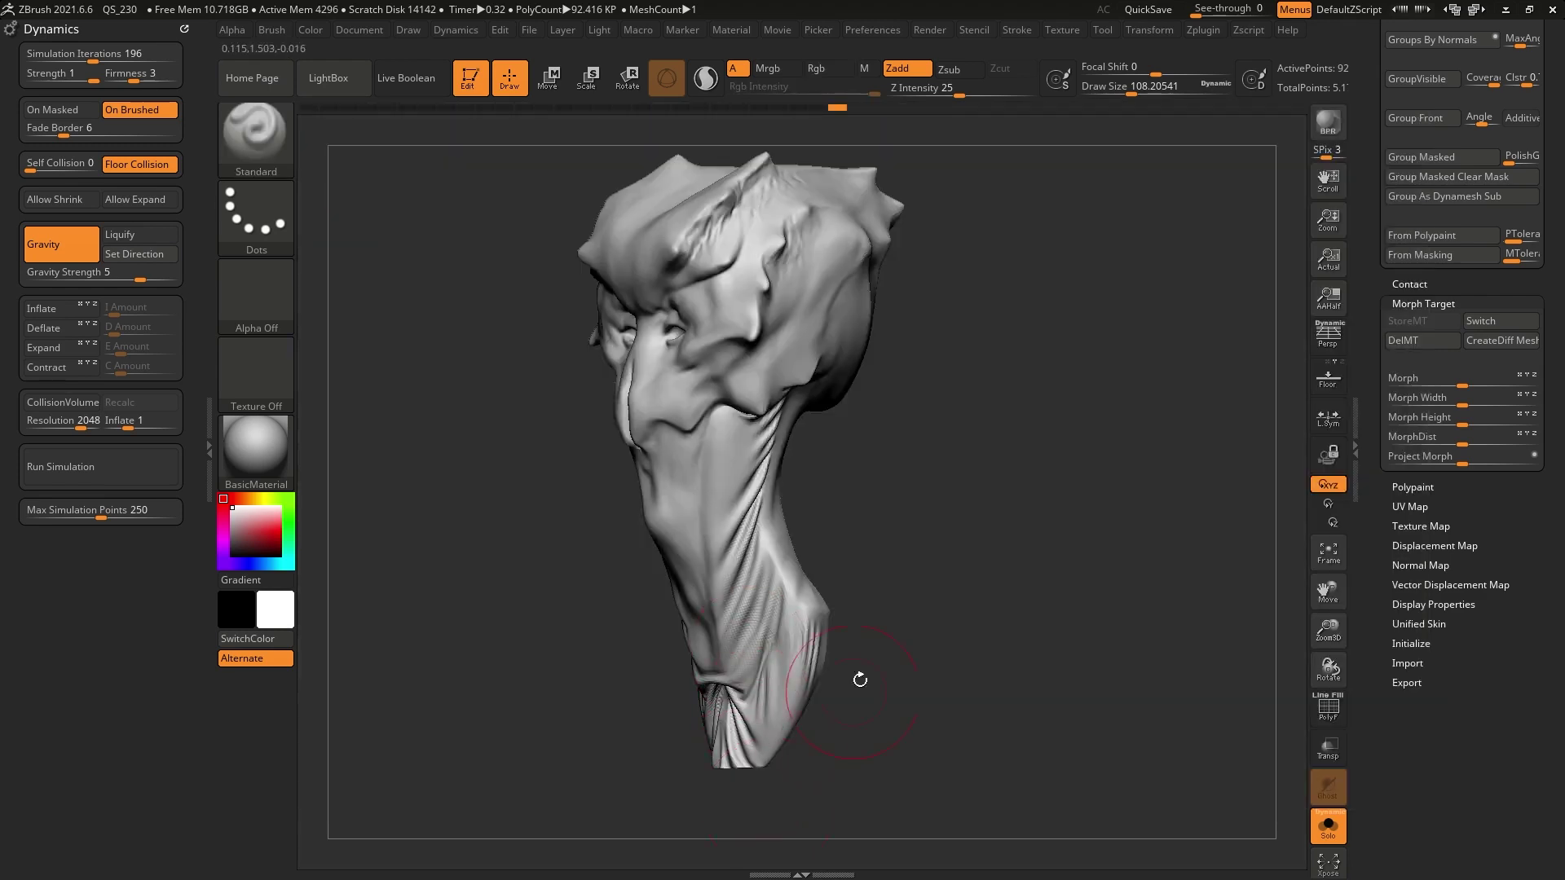
pyautogui.rightClick(927, 435)
pyautogui.moveTo(926, 436)
pyautogui.mouseDown()
pyautogui.moveTo(913, 436)
pyautogui.moveTo(923, 475)
pyautogui.mouseUp()
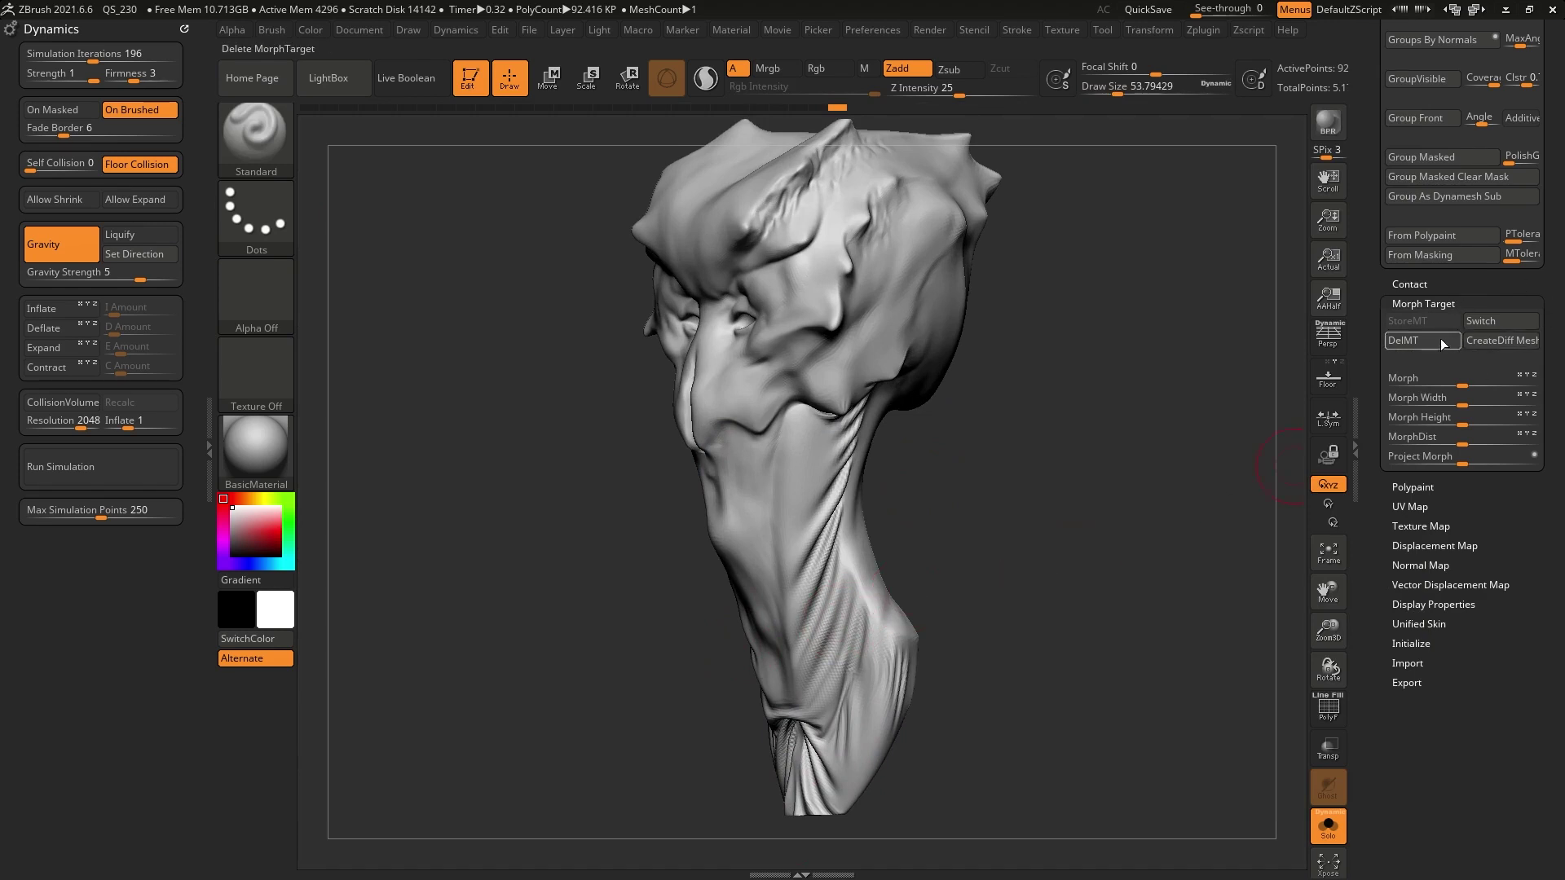
pyautogui.click(1441, 341)
# Step: Build up the draped skin folds along the side and lower neck with the Standard brush at draw size about 33
pyautogui.rightClick(879, 467)
pyautogui.moveTo(881, 467); pyautogui.dragTo(872, 468)
pyautogui.moveTo(780, 558)
pyautogui.mouseDown()
pyautogui.moveTo(847, 440)
pyautogui.moveTo(839, 421)
pyautogui.mouseUp()
pyautogui.moveTo(783, 521); pyautogui.dragTo(816, 426)
pyautogui.moveTo(818, 603); pyautogui.dragTo(901, 561, button='right')
pyautogui.moveTo(827, 600); pyautogui.dragTo(854, 506)
pyautogui.moveTo(873, 507); pyautogui.dragTo(878, 445, button='right')
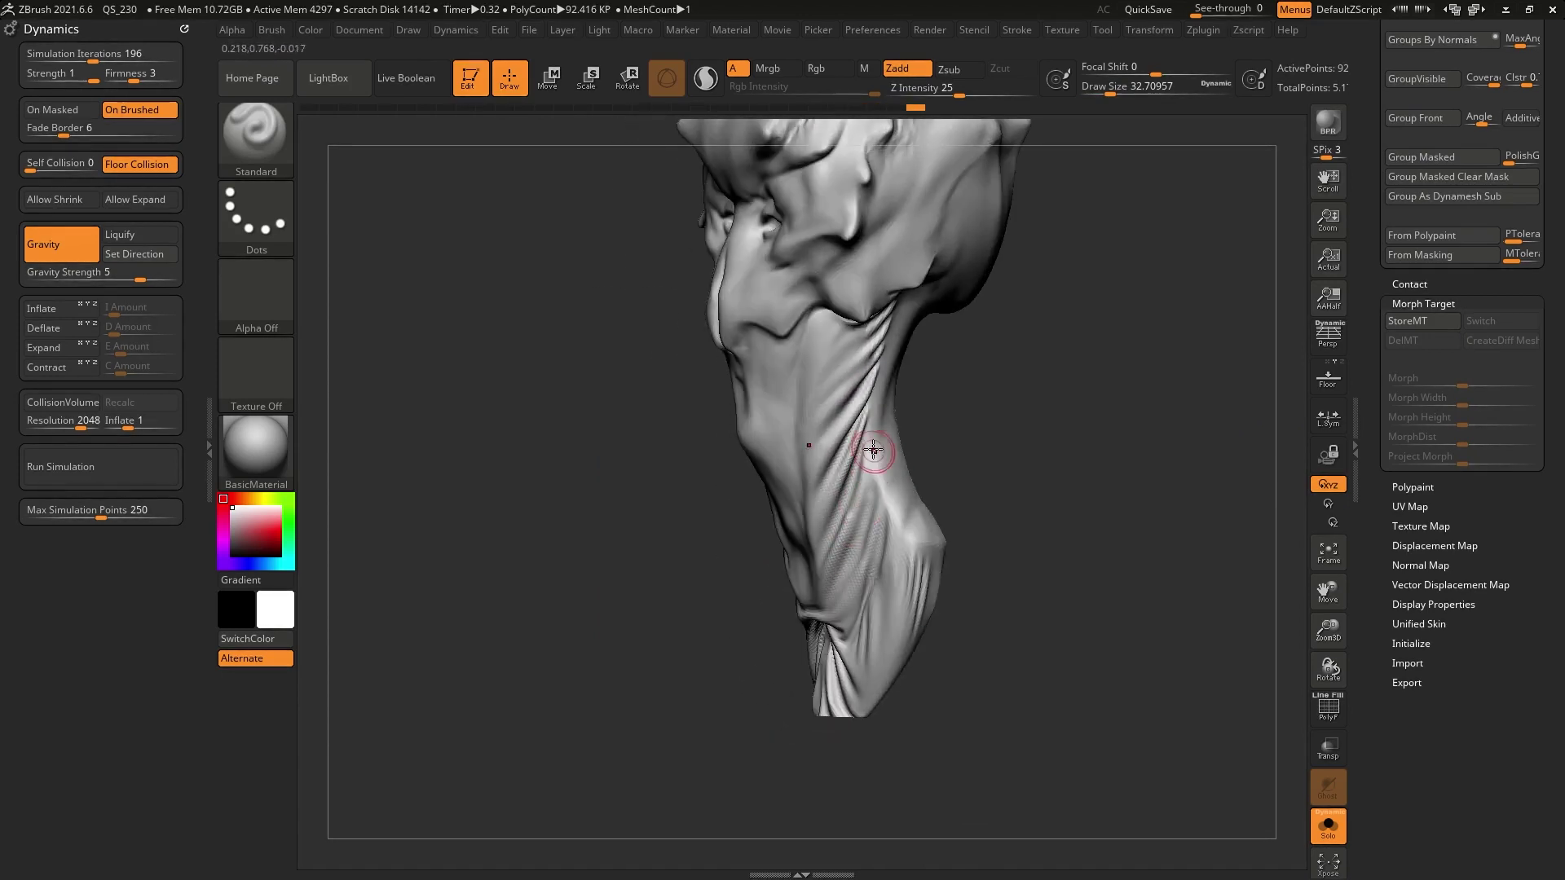
pyautogui.moveTo(890, 560); pyautogui.dragTo(888, 509)
pyautogui.moveTo(879, 600); pyautogui.dragTo(925, 558, button='right')
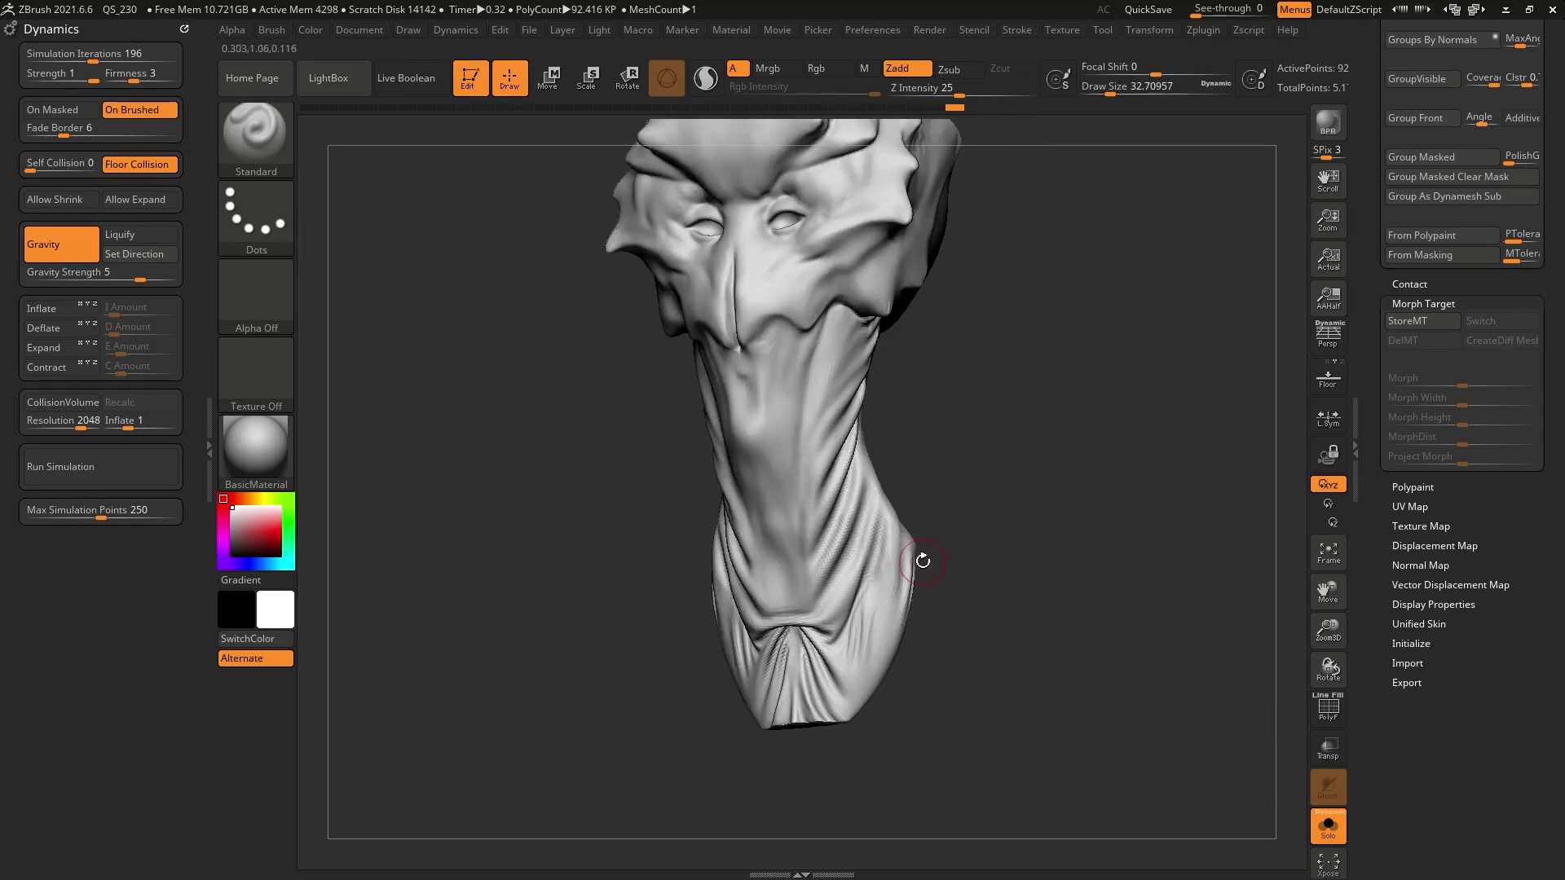
pyautogui.moveTo(899, 548)
pyautogui.mouseDown()
pyautogui.moveTo(874, 668)
pyautogui.moveTo(868, 530)
pyautogui.mouseUp()
pyautogui.moveTo(869, 530); pyautogui.dragTo(814, 405, button='right')
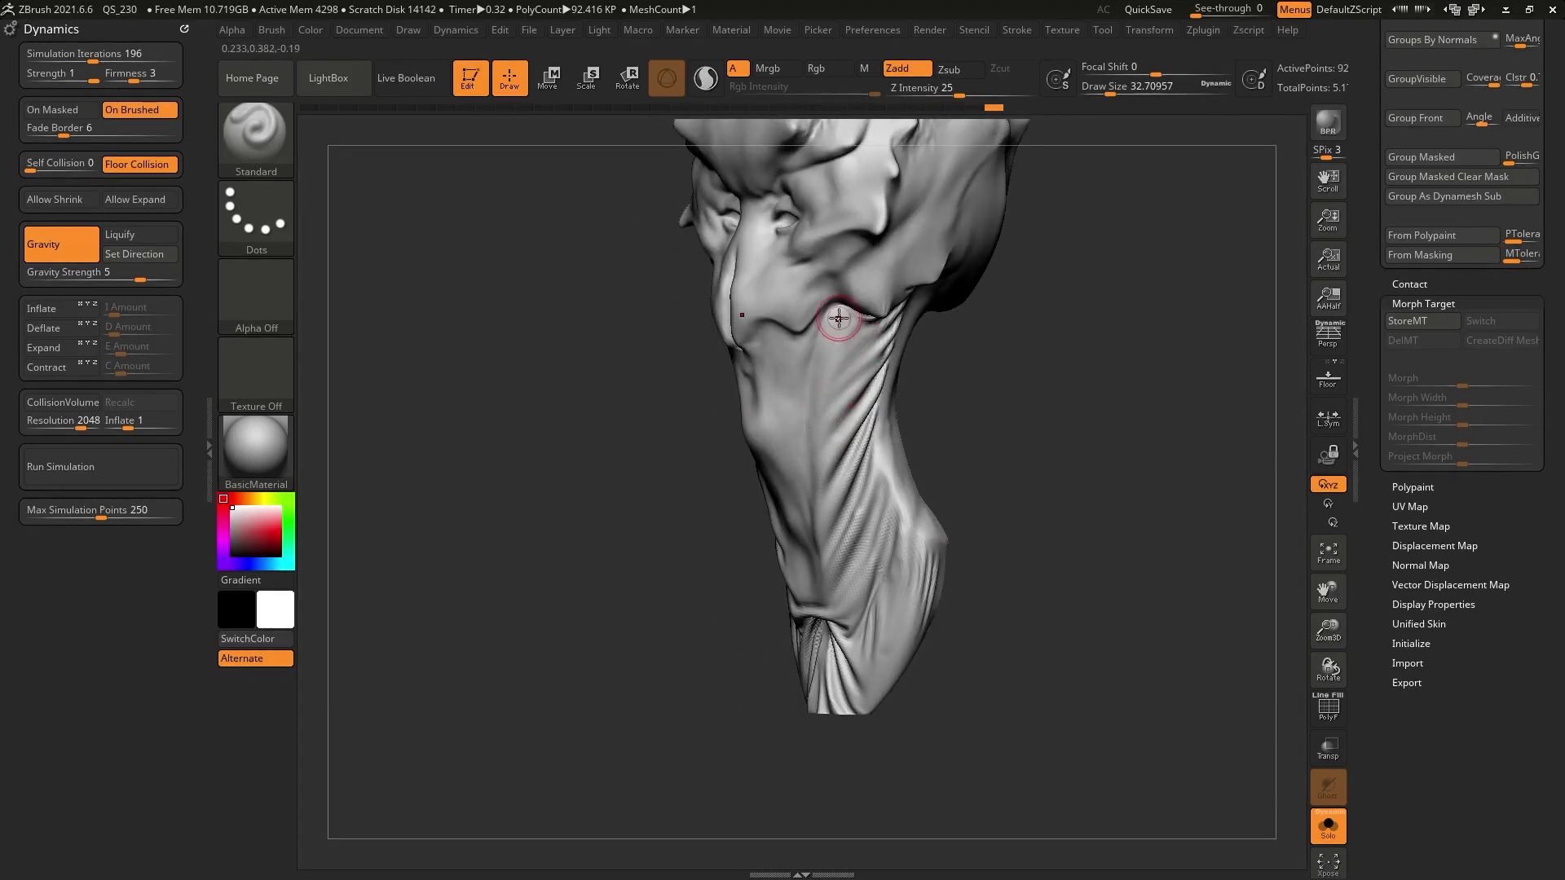
# Step: Smooth the fold transitions below the jaw and the rough areas on the side of the head
pyautogui.keyDown('shift'); pyautogui.moveTo(856, 316); pyautogui.dragTo(881, 376); pyautogui.keyUp('shift')
pyautogui.moveTo(899, 403)
pyautogui.mouseDown(button='right')
pyautogui.moveTo(860, 404)
pyautogui.moveTo(849, 425)
pyautogui.mouseUp(button='right')
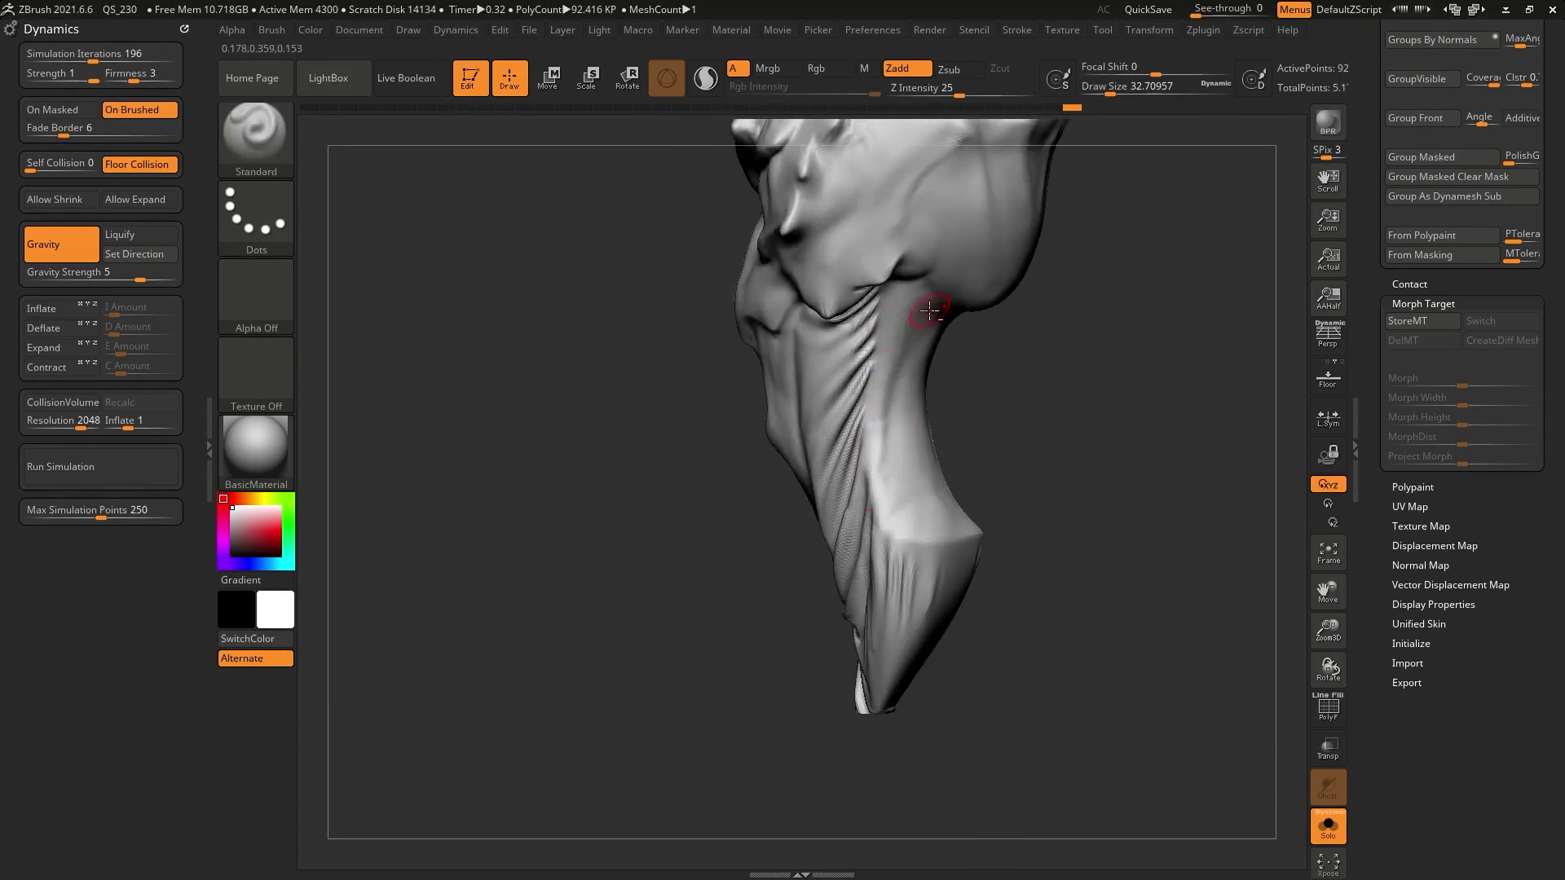
pyautogui.moveTo(929, 297); pyautogui.dragTo(891, 332, button='right')
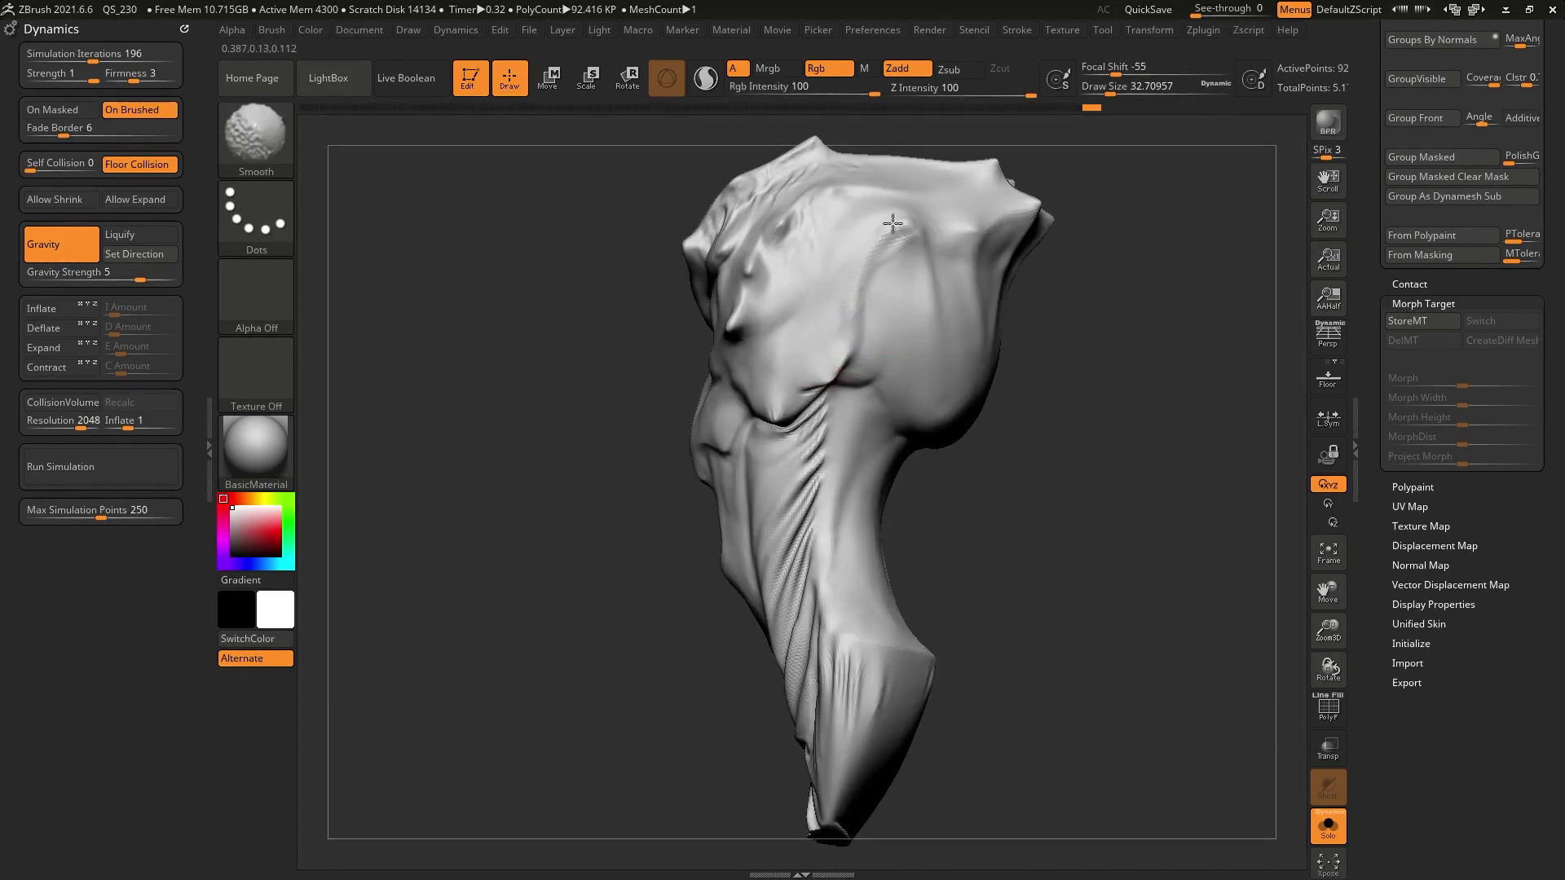
pyautogui.moveTo(883, 217); pyautogui.dragTo(937, 261, button='right')
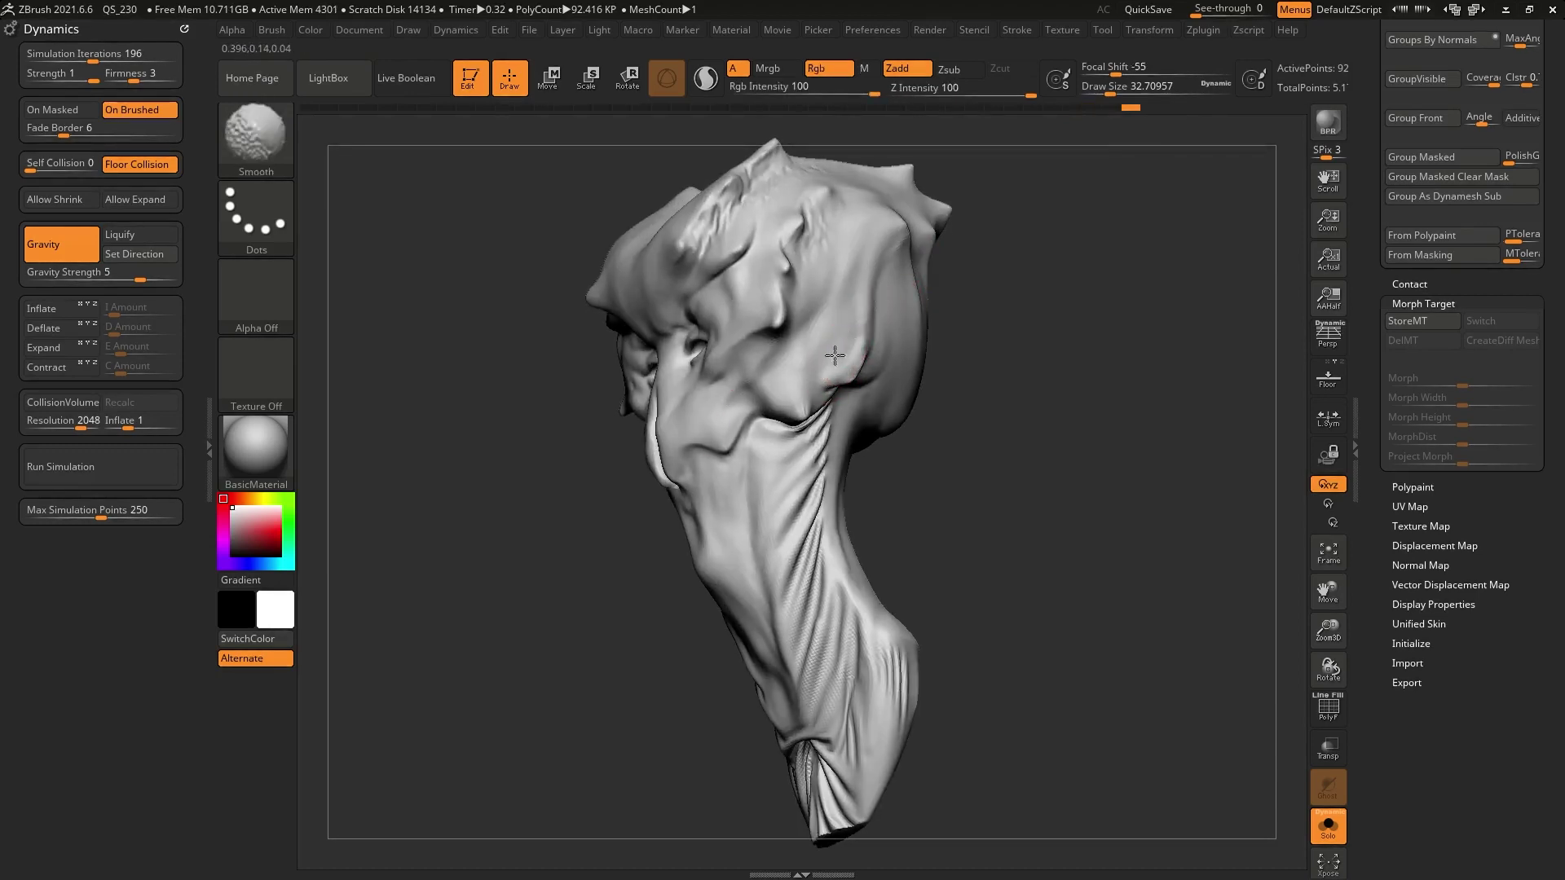
pyautogui.moveTo(838, 351); pyautogui.dragTo(867, 437, button='right')
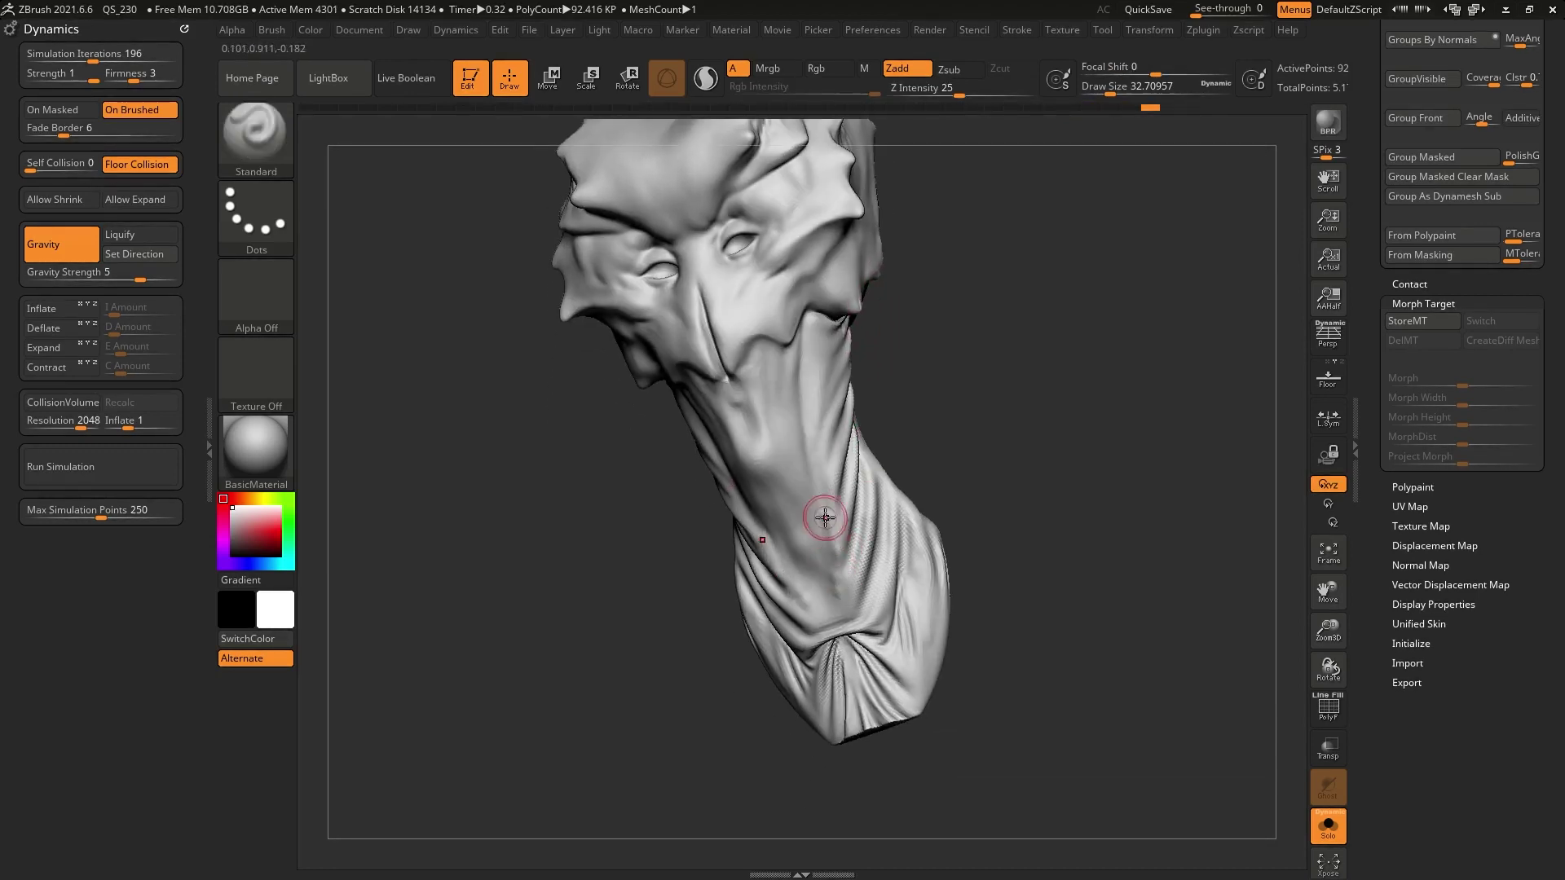
# Step: Divide the head mesh once to subdivision level 2
pyautogui.moveTo(885, 574)
pyautogui.keyDown('ctrl'); pyautogui.mouseDown(button='right')
pyautogui.moveTo(863, 632)
pyautogui.moveTo(866, 514)
pyautogui.moveTo(834, 489)
pyautogui.mouseUp(button='right'); pyautogui.keyUp('ctrl')
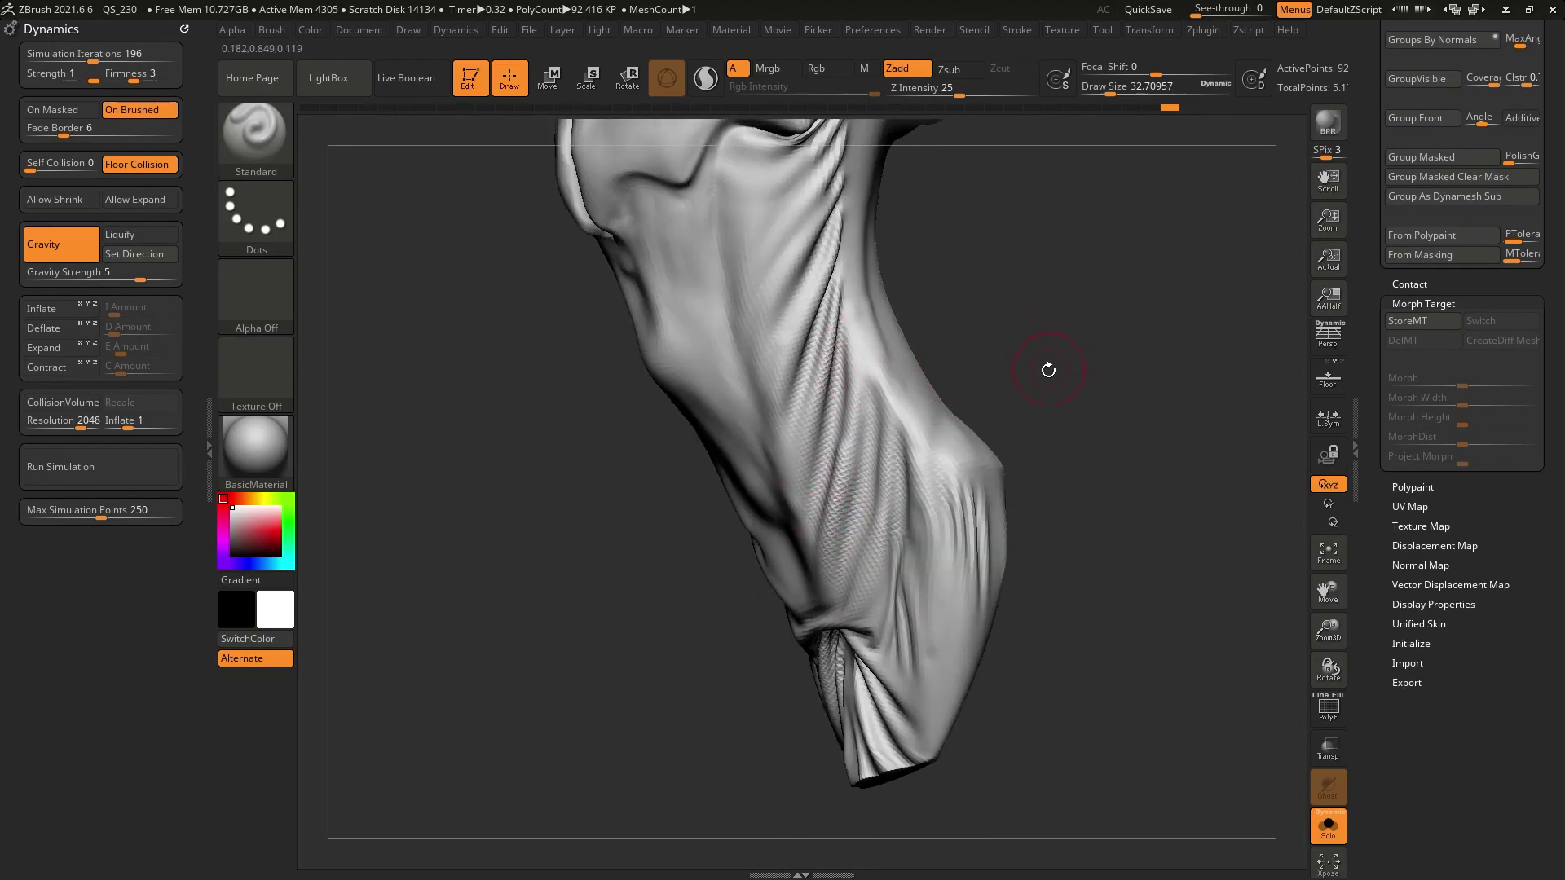
pyautogui.moveTo(1364, 185); pyautogui.dragTo(1374, 476)
pyautogui.hotkey('ctrl', 'd')
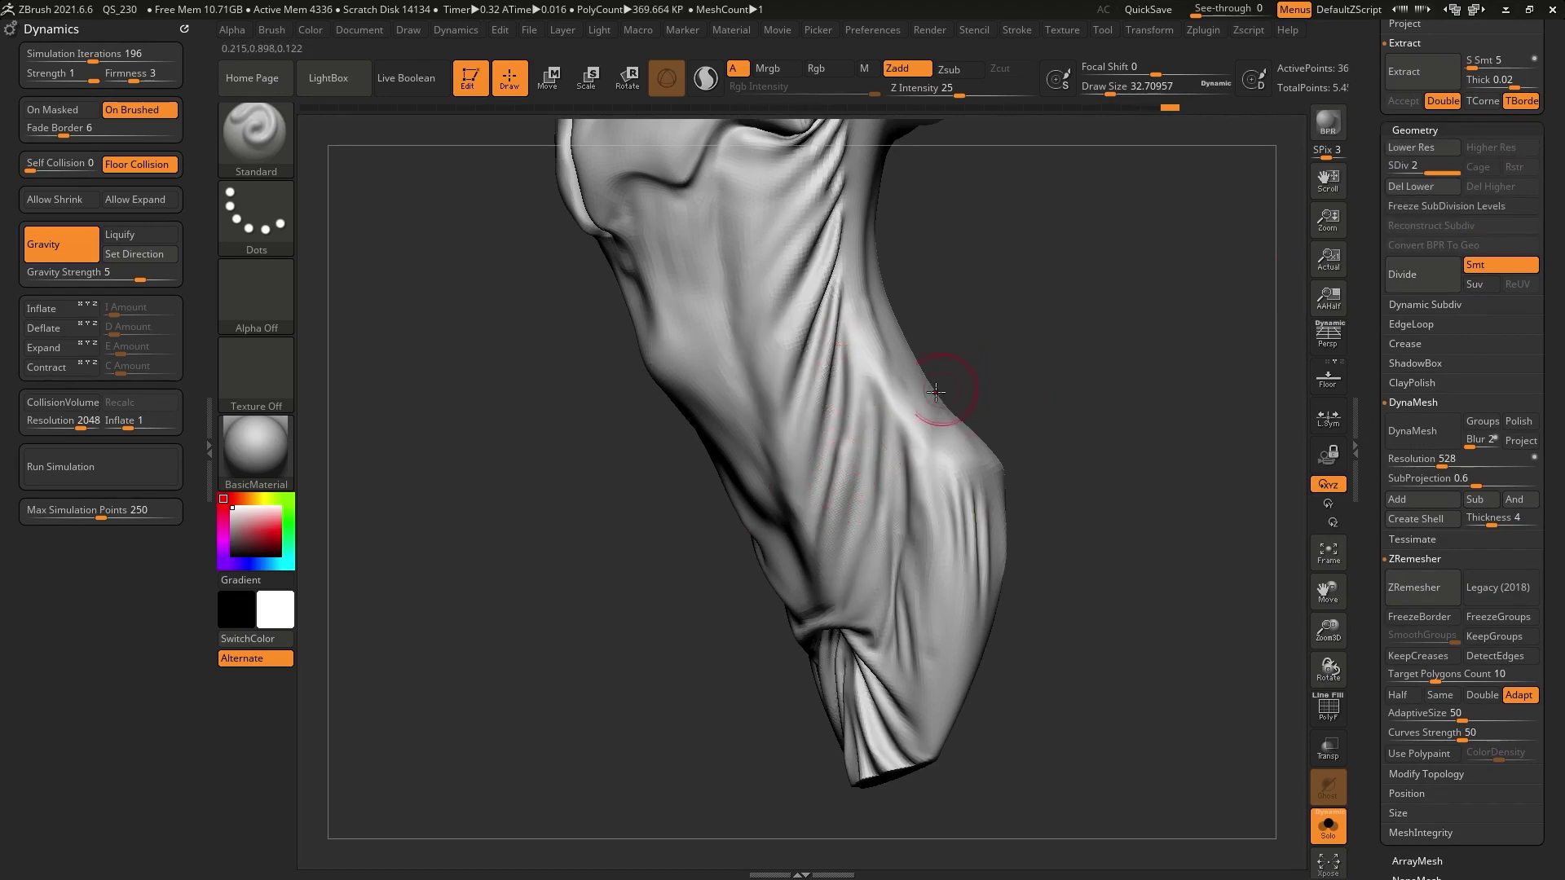
# Step: Carve sharper creases between the side neck folds with the DamStandard brush at draw size 28.75
pyautogui.click(269, 147)
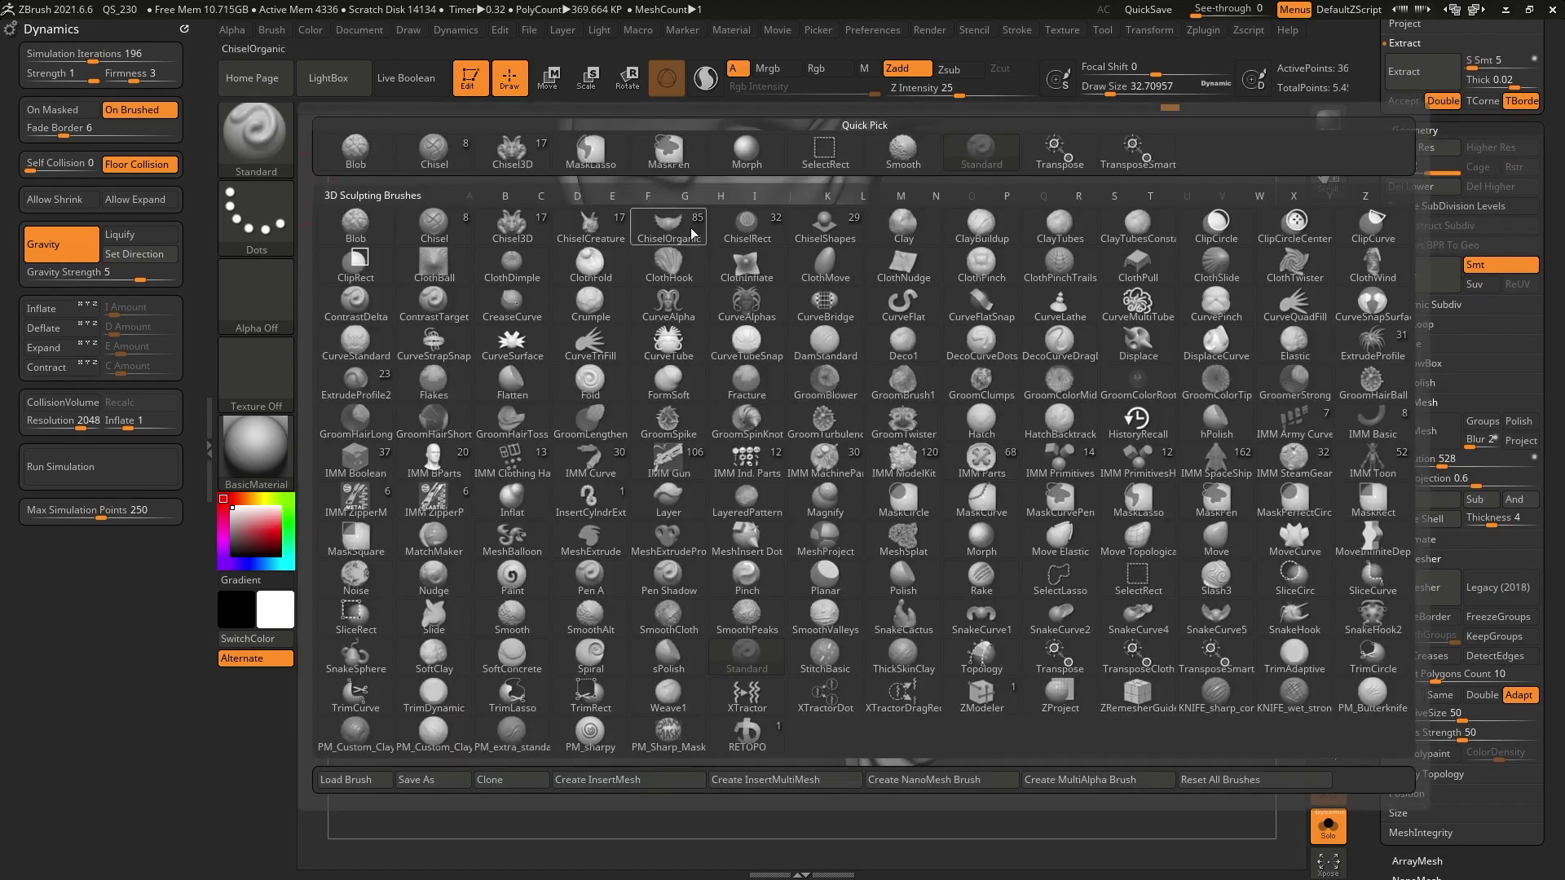
pyautogui.click(578, 198)
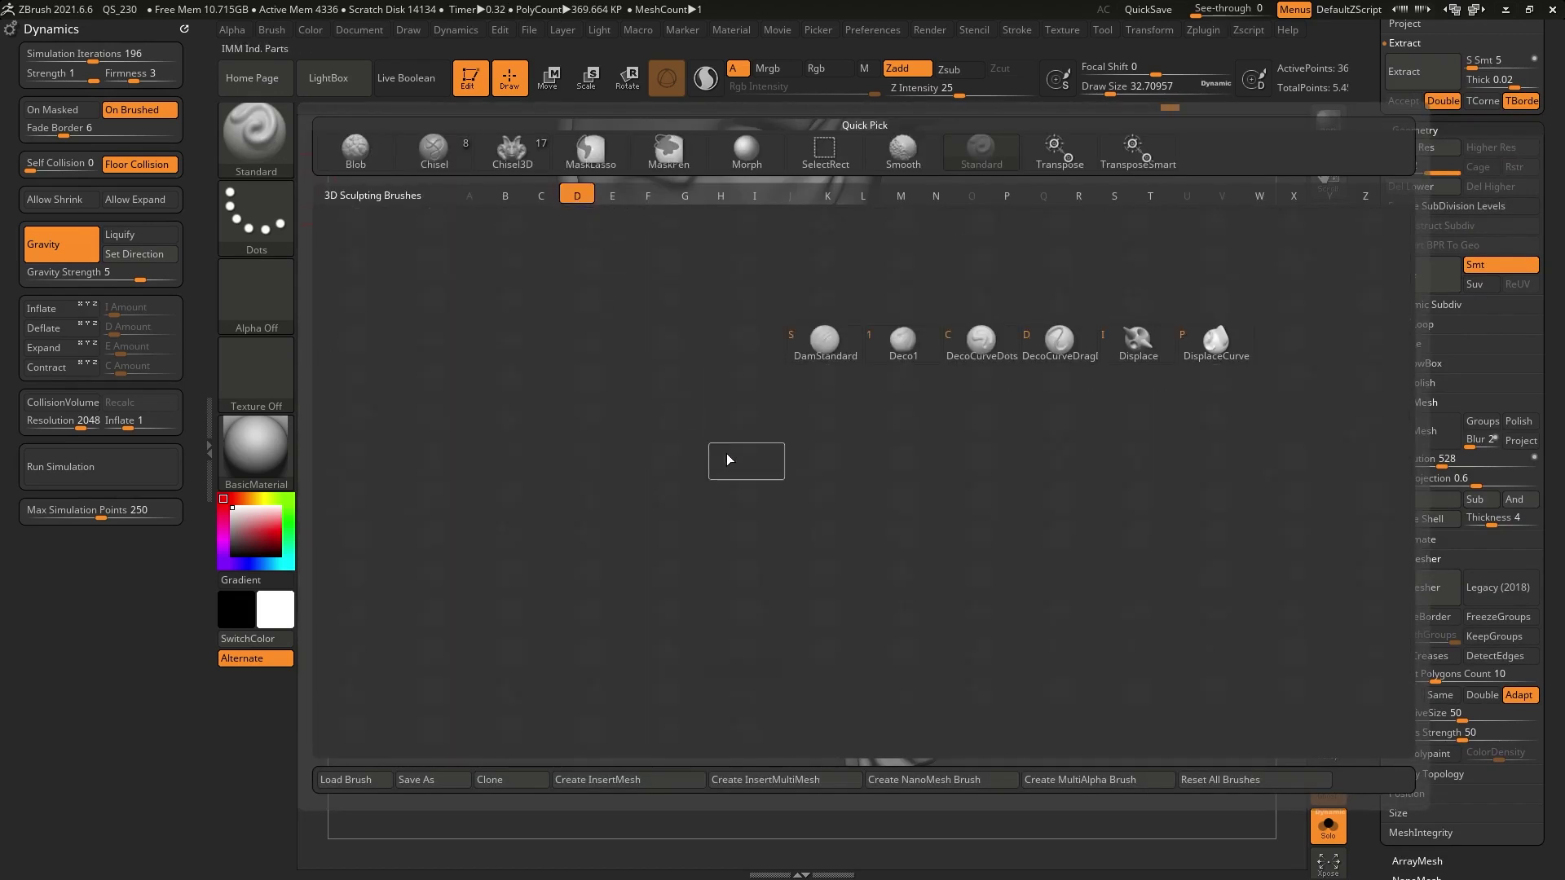
pyautogui.click(825, 342)
pyautogui.press('space')
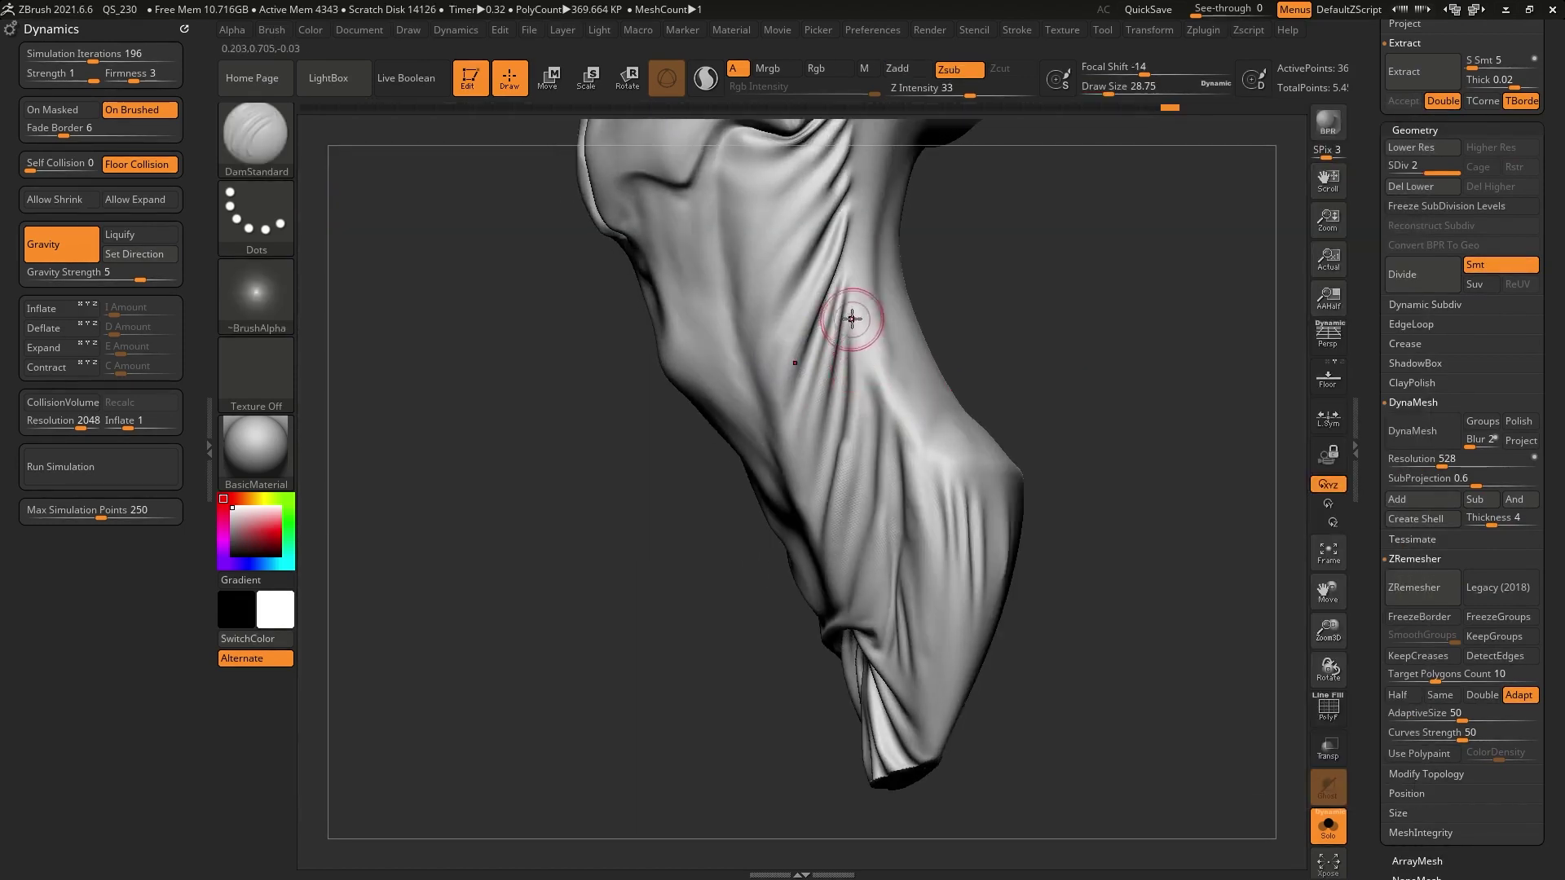
pyautogui.moveTo(836, 248); pyautogui.dragTo(790, 437)
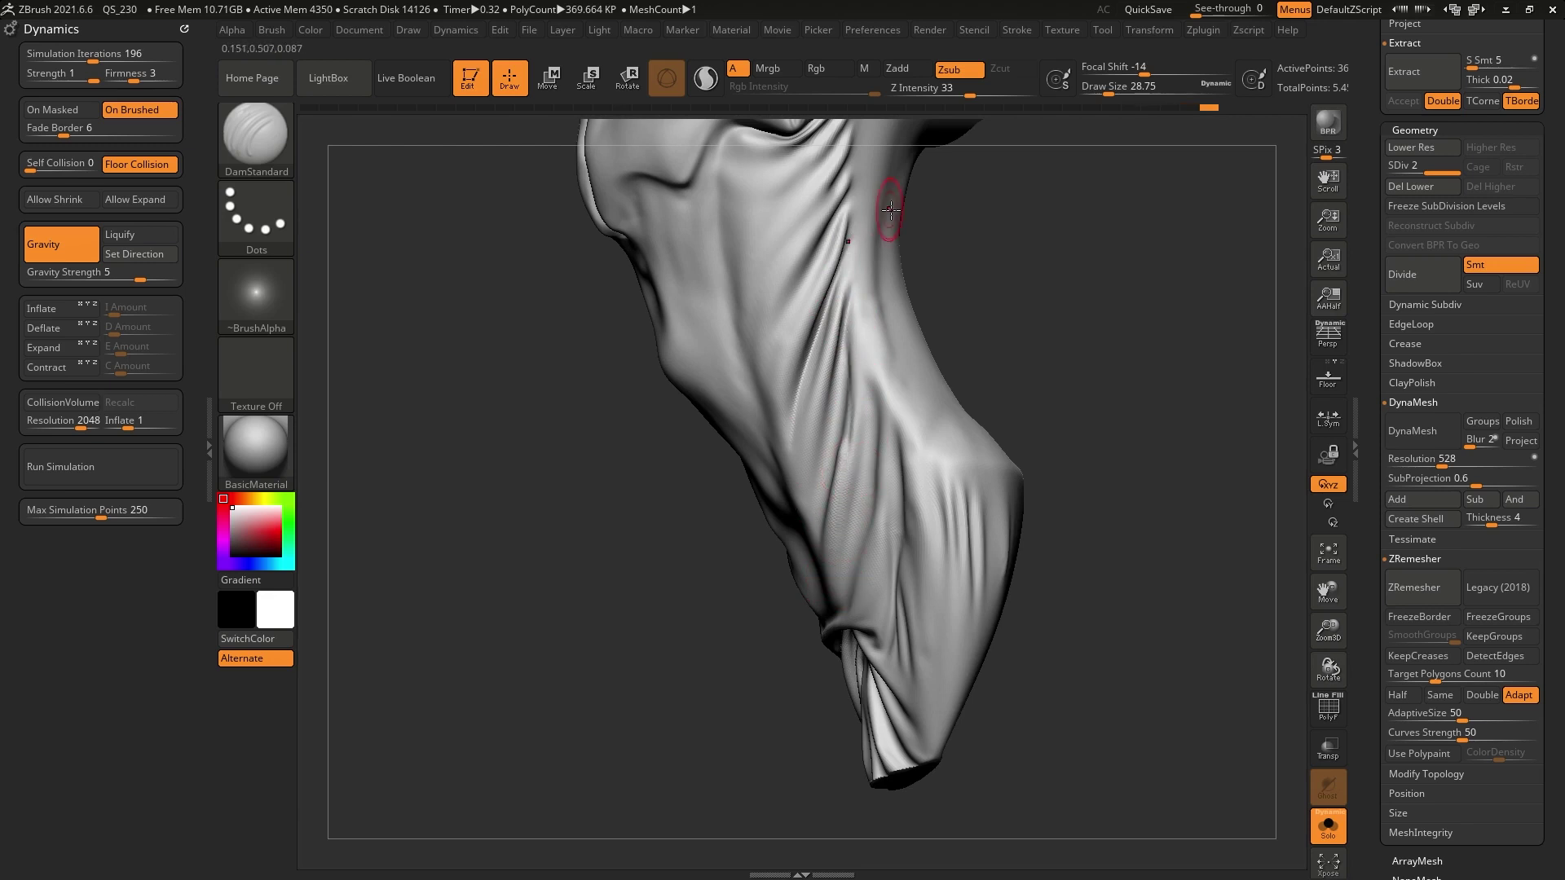
pyautogui.moveTo(917, 294)
pyautogui.mouseDown()
pyautogui.moveTo(867, 377)
pyautogui.moveTo(830, 225)
pyautogui.mouseUp()
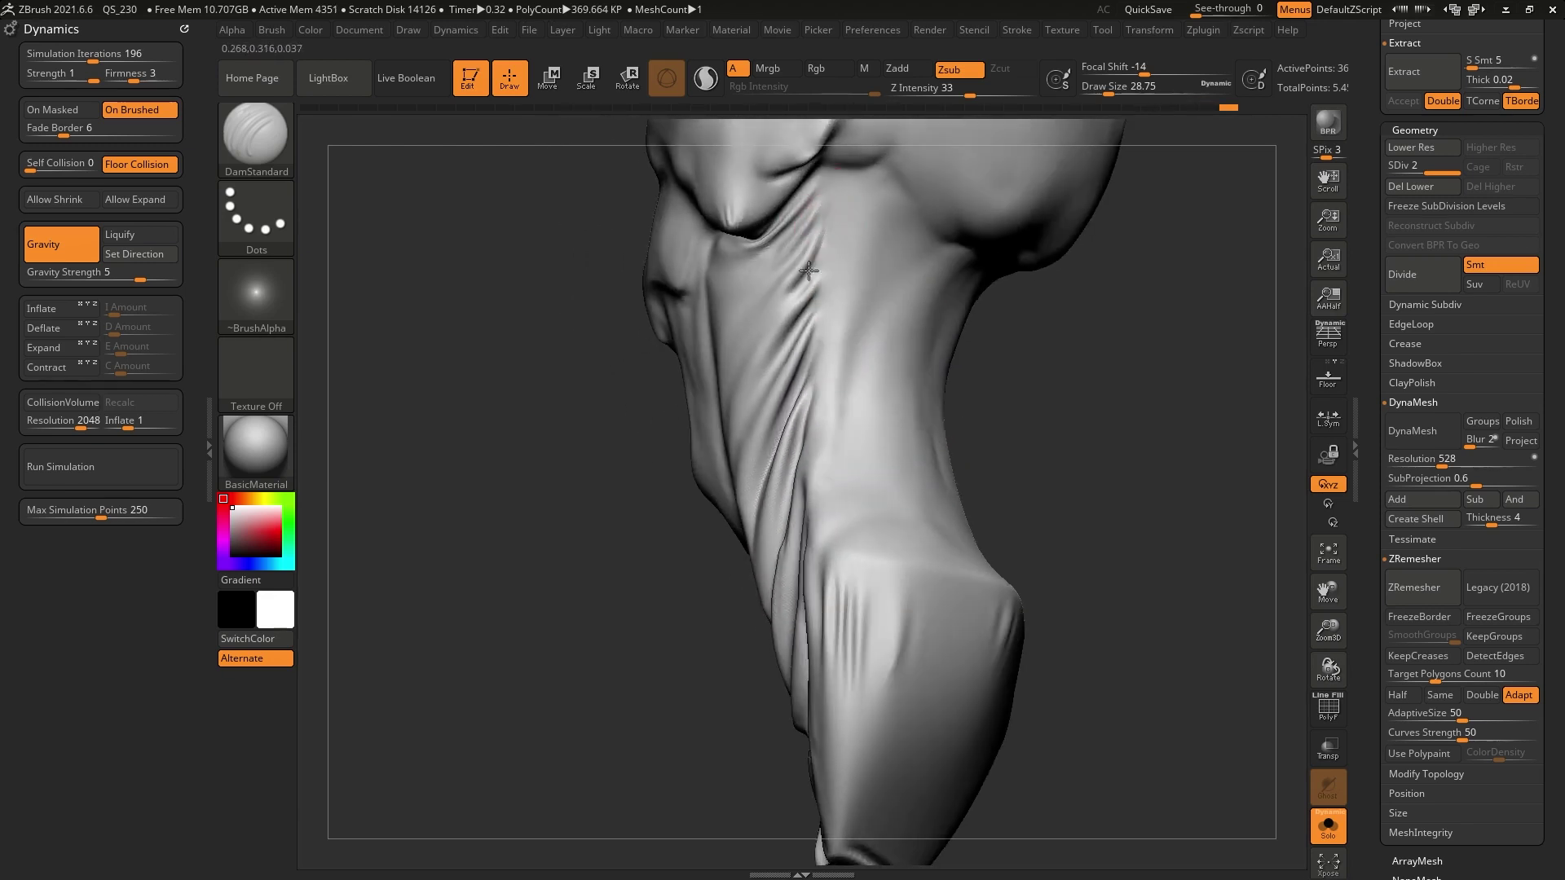
# Step: Deepen the creases on the upper neck below the jaw with DamStandard and smooth their transitions
pyautogui.moveTo(798, 287)
pyautogui.mouseDown()
pyautogui.moveTo(853, 192)
pyautogui.moveTo(786, 410)
pyautogui.mouseUp()
pyautogui.moveTo(816, 334); pyautogui.dragTo(831, 286)
pyautogui.moveTo(832, 286); pyautogui.dragTo(855, 209, button='right')
pyautogui.moveTo(839, 197); pyautogui.dragTo(819, 282)
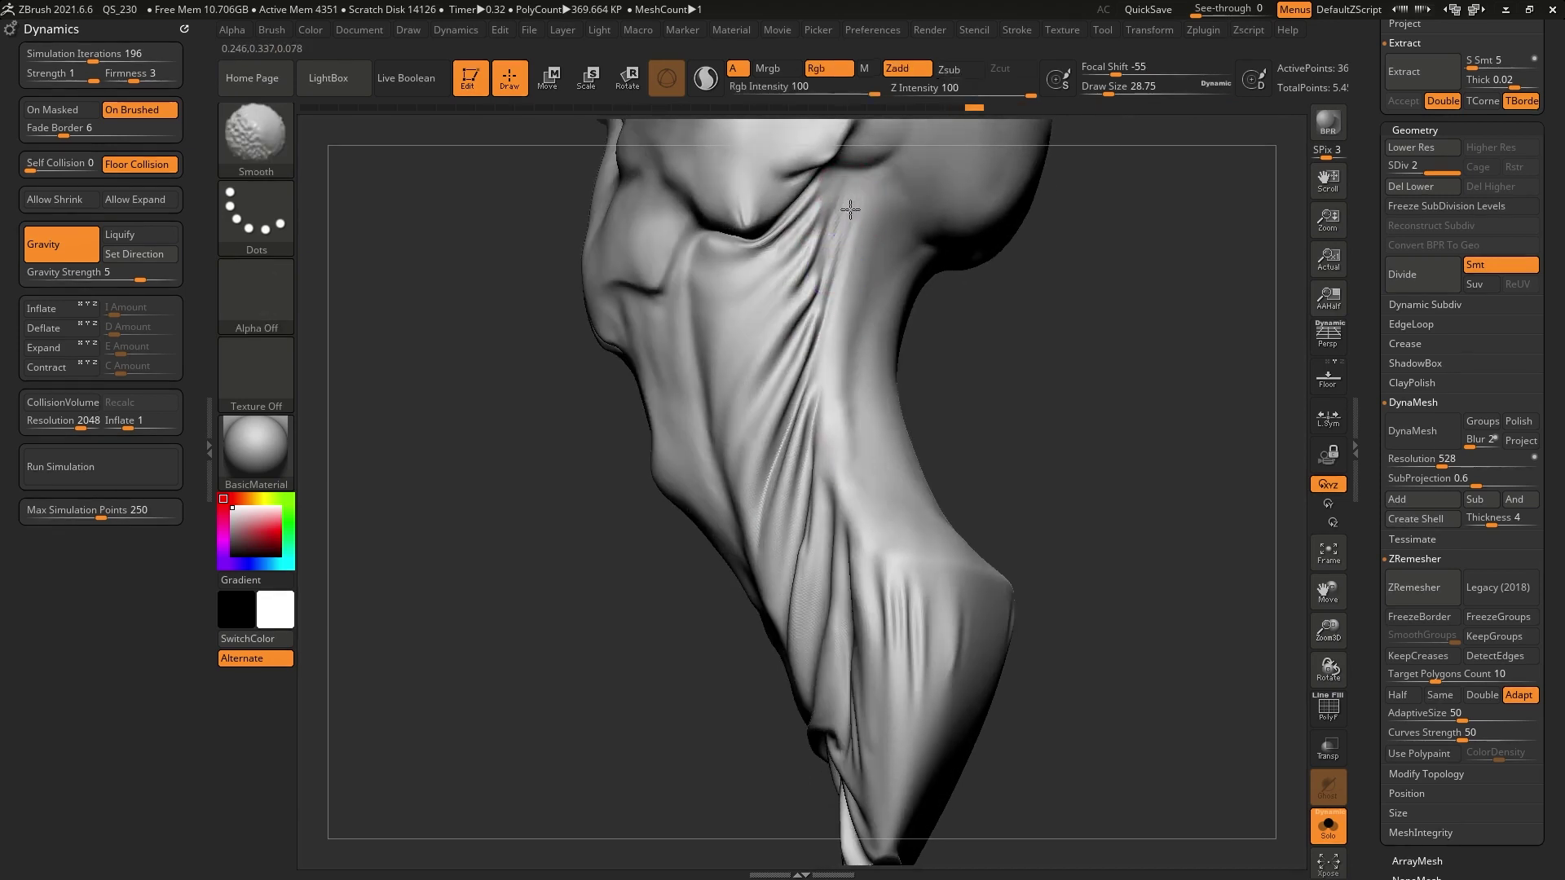
pyautogui.moveTo(853, 210); pyautogui.dragTo(838, 322, button='right')
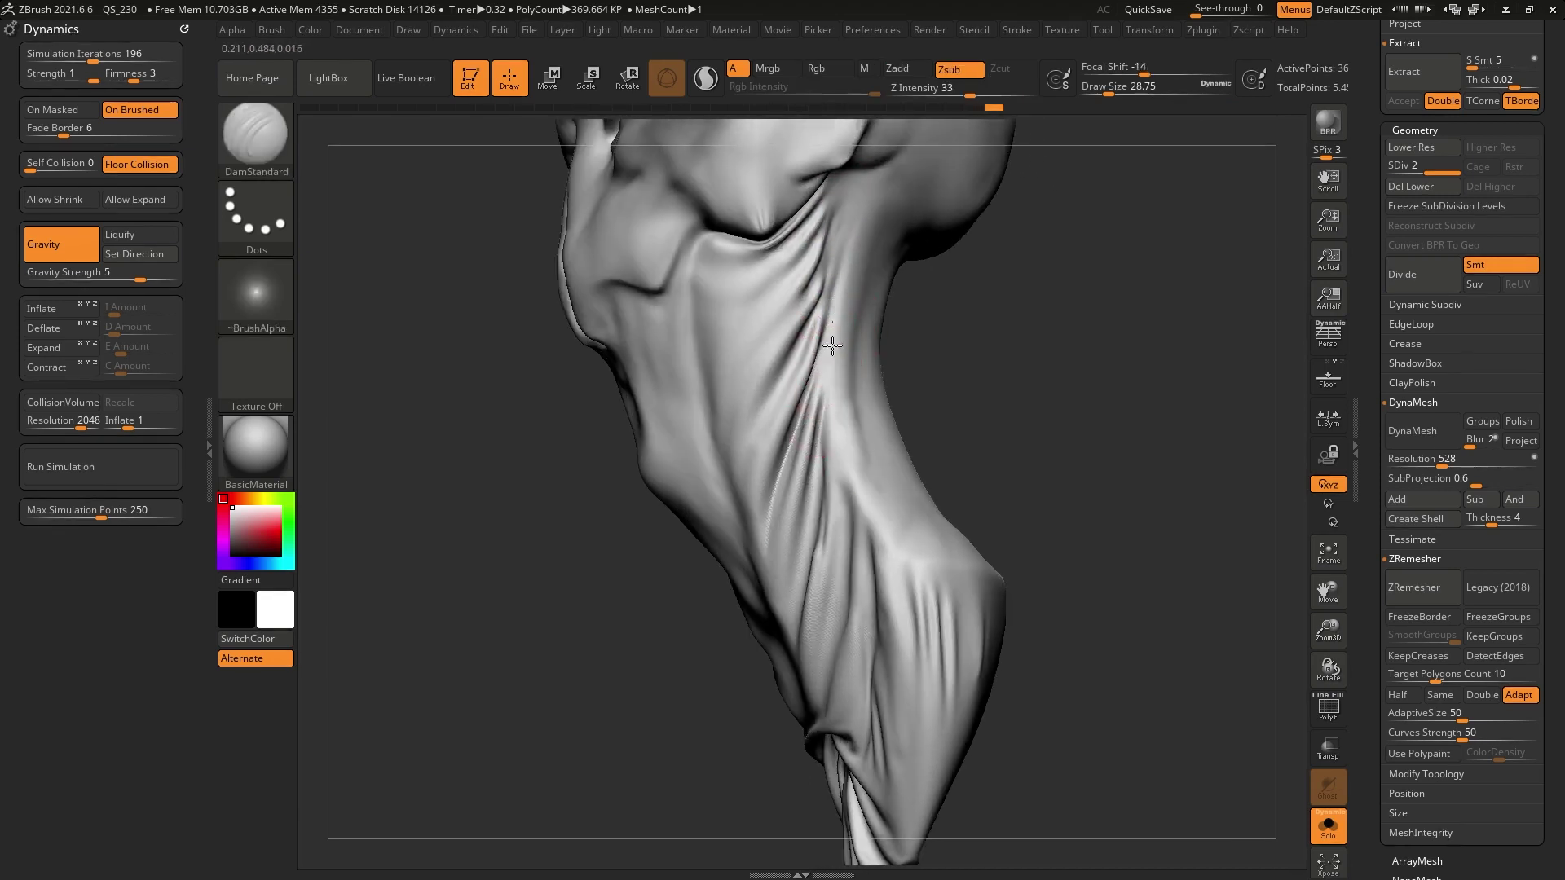
pyautogui.hotkey('ctrl', 'shift', 'z')
pyautogui.moveTo(965, 440)
pyautogui.mouseDown()
pyautogui.moveTo(964, 426)
pyautogui.moveTo(992, 433)
pyautogui.moveTo(838, 391)
pyautogui.moveTo(838, 369)
pyautogui.mouseUp()
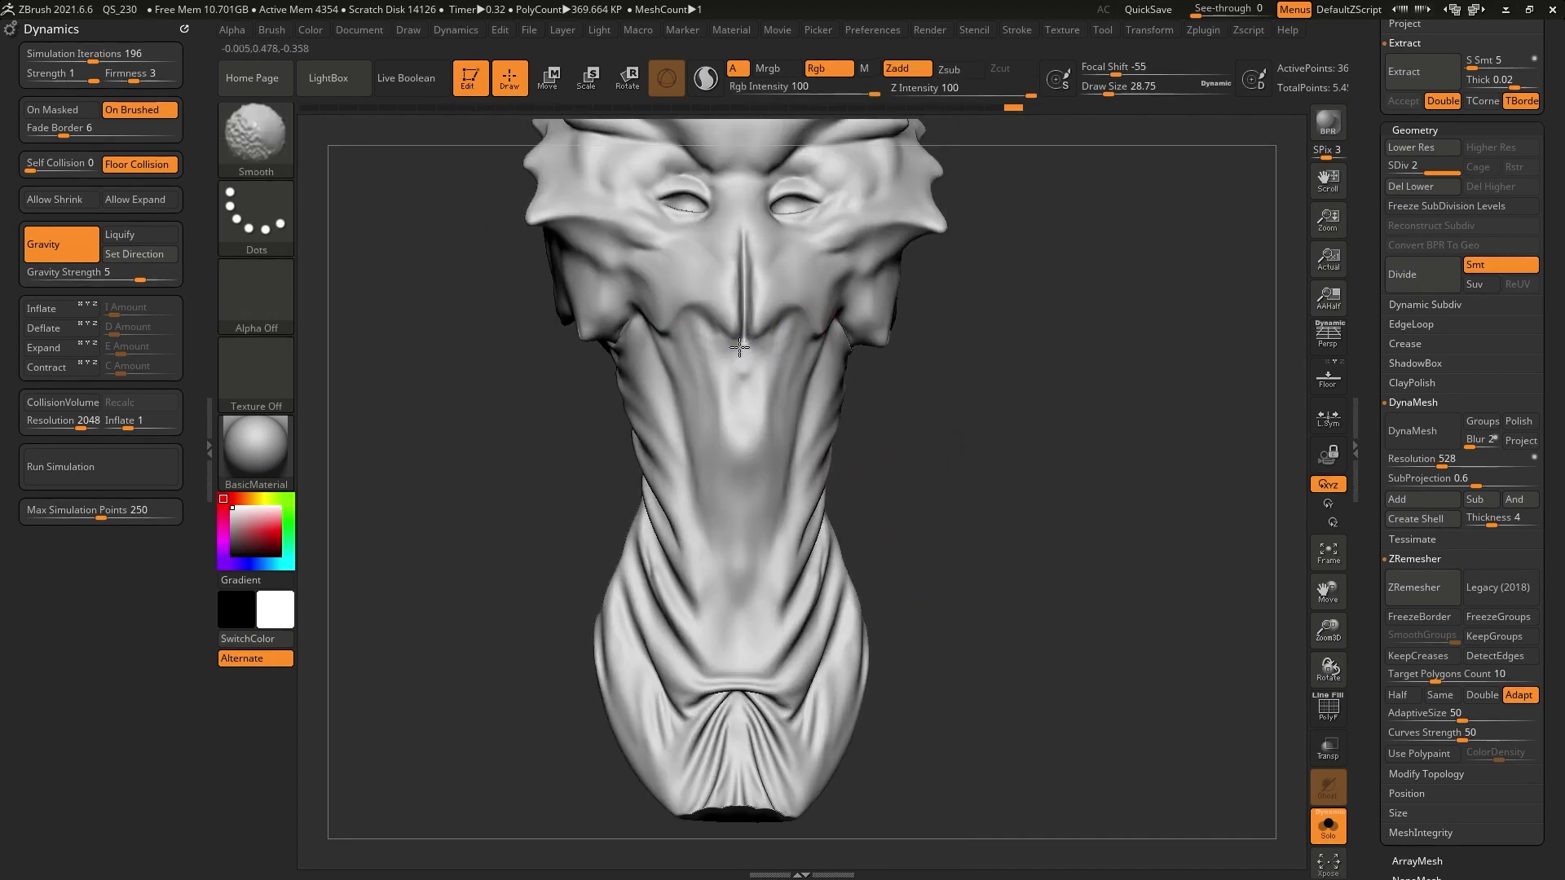
pyautogui.moveTo(908, 325); pyautogui.dragTo(926, 322)
pyautogui.moveTo(977, 384)
pyautogui.mouseDown()
pyautogui.moveTo(1030, 429)
pyautogui.moveTo(1024, 510)
pyautogui.moveTo(885, 630)
pyautogui.mouseUp()
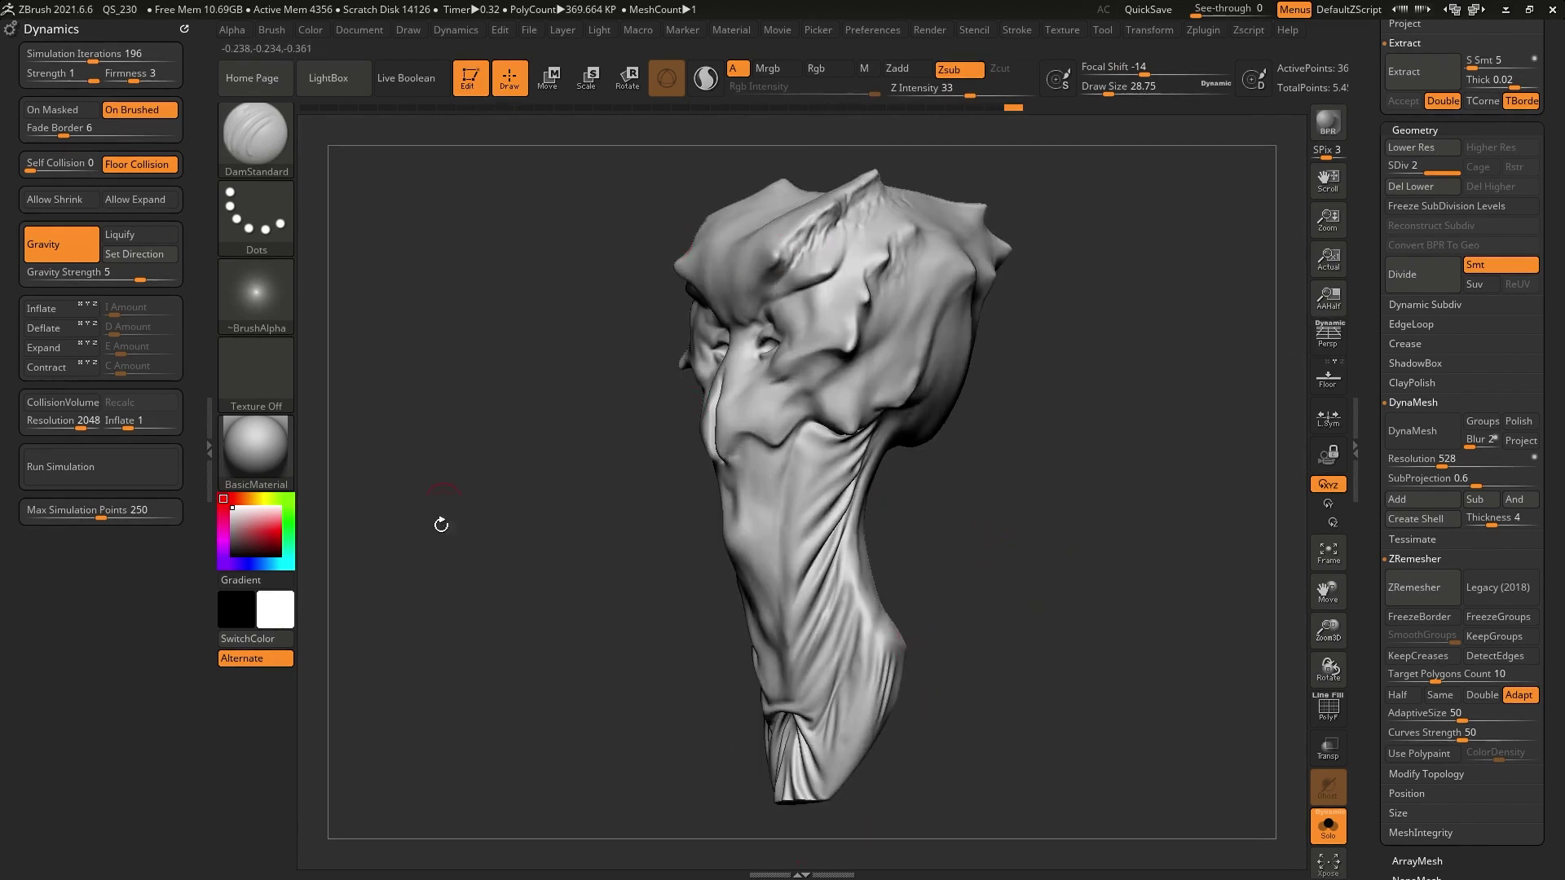
pyautogui.scroll(10, 1369, 375)
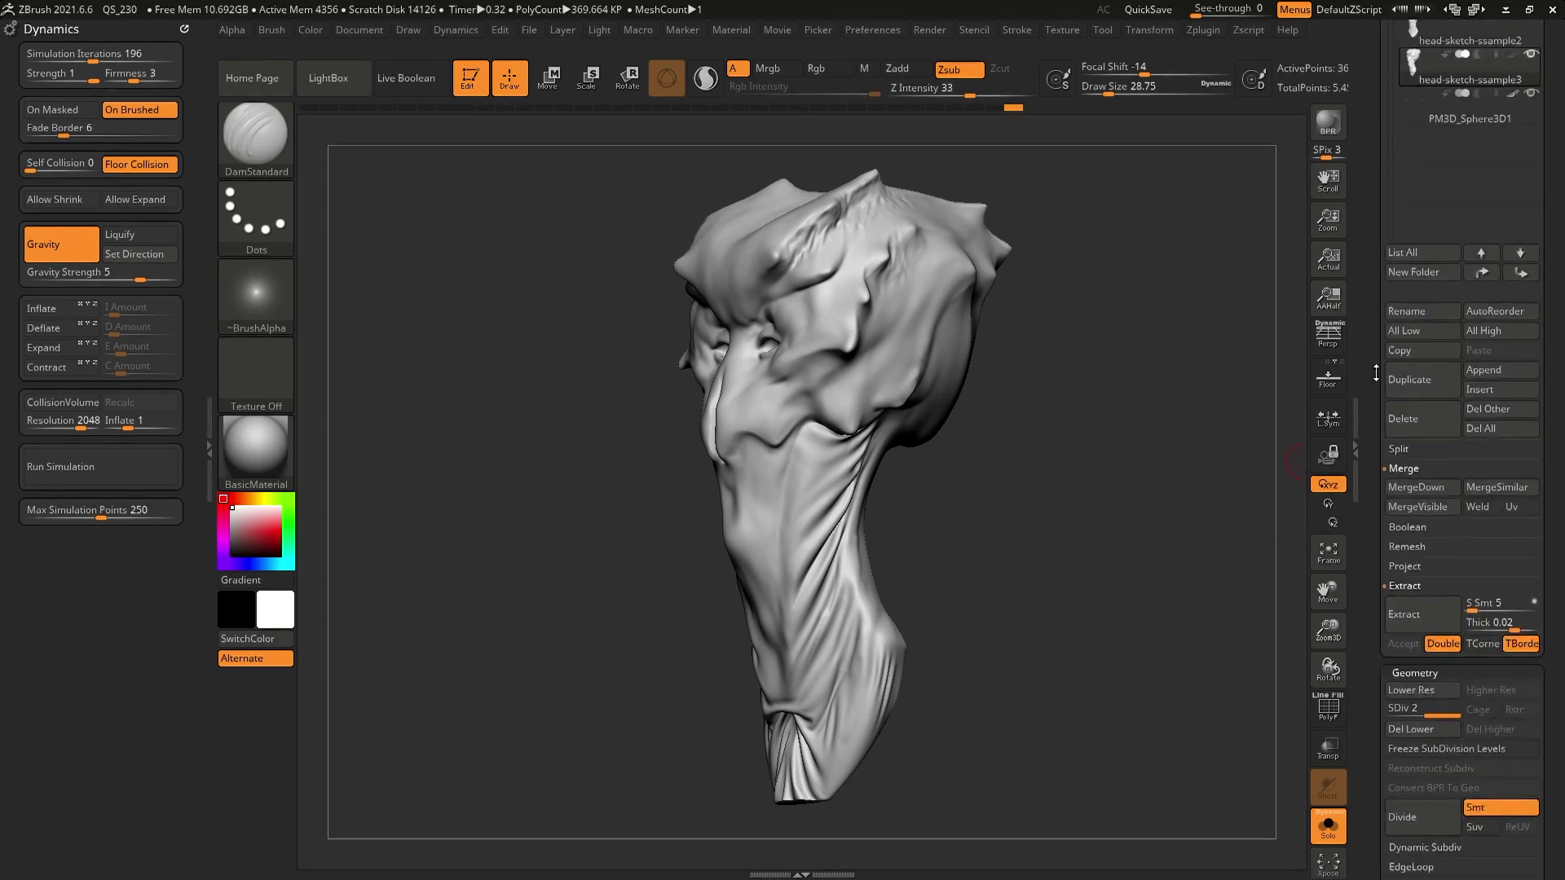
pyautogui.scroll(-15, 1368, 375)
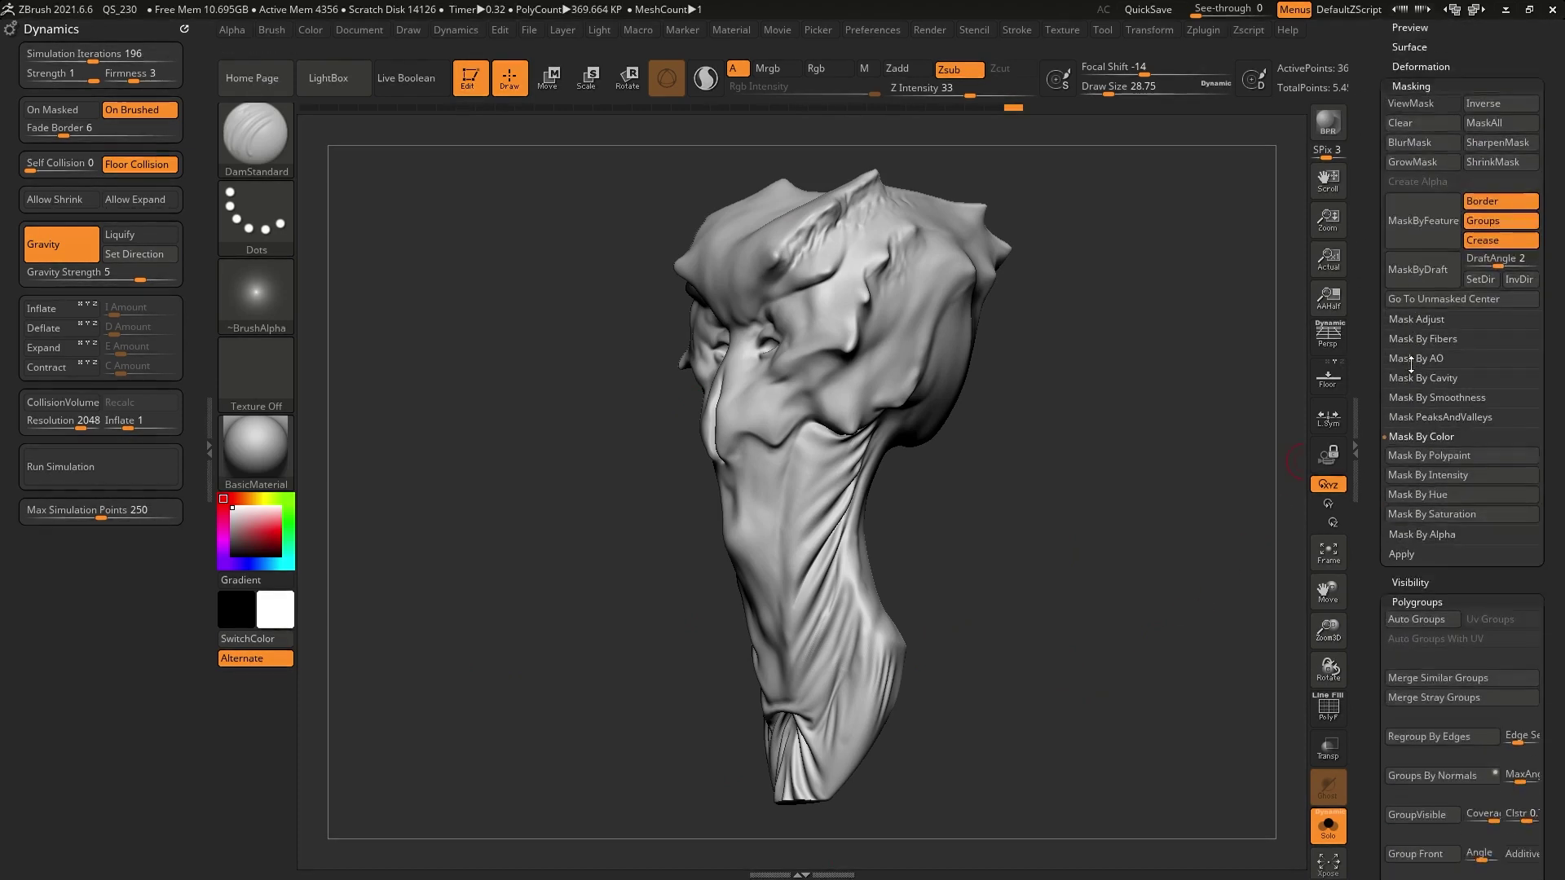
pyautogui.click(1378, 211)
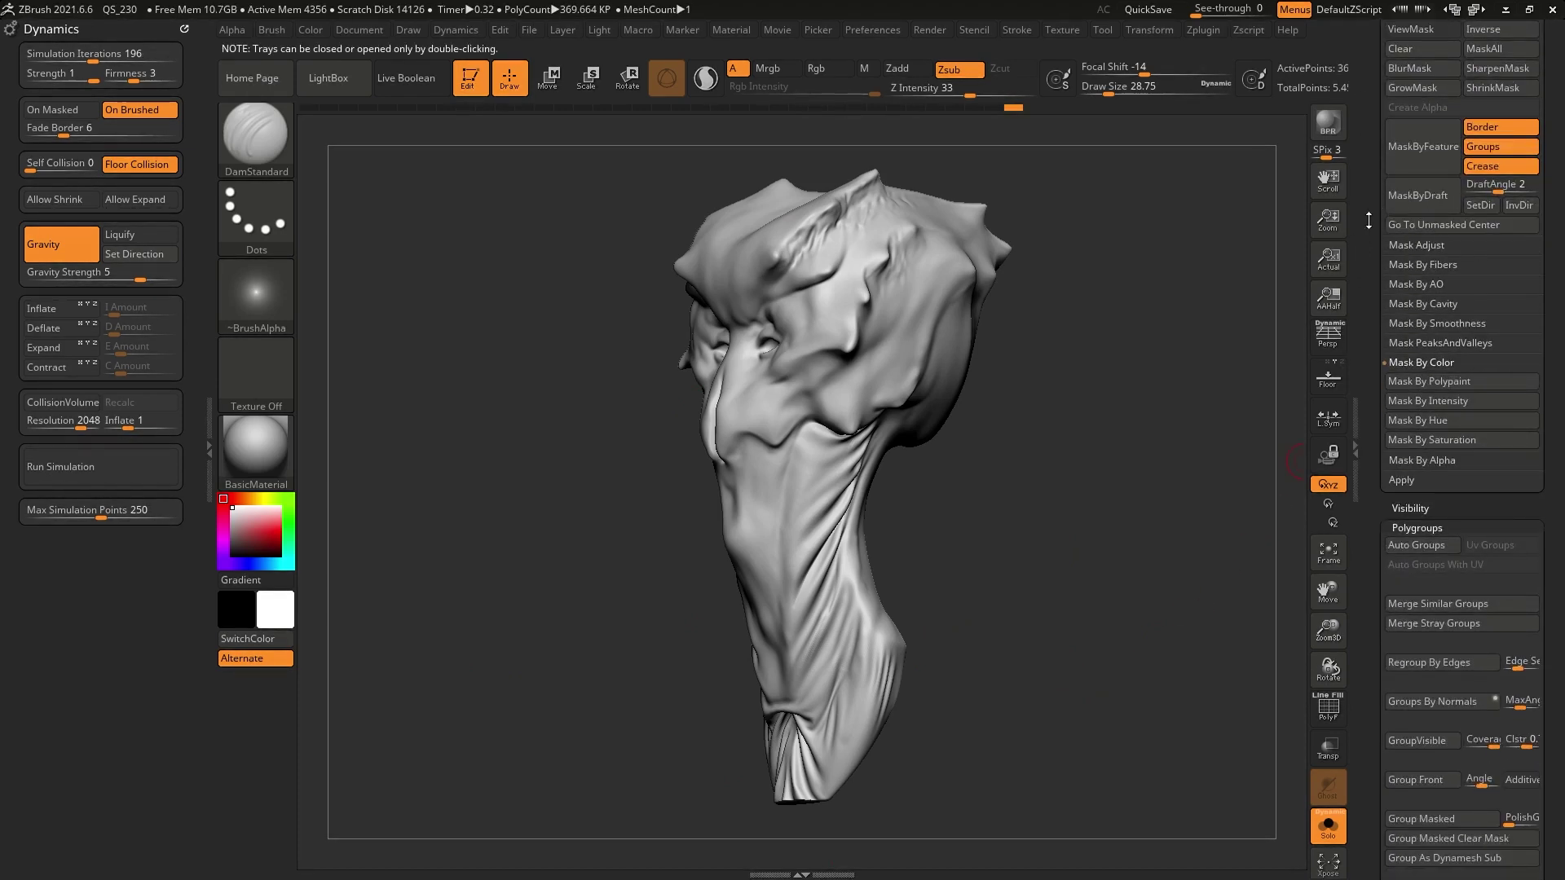
pyautogui.scroll(2, 1363, 280)
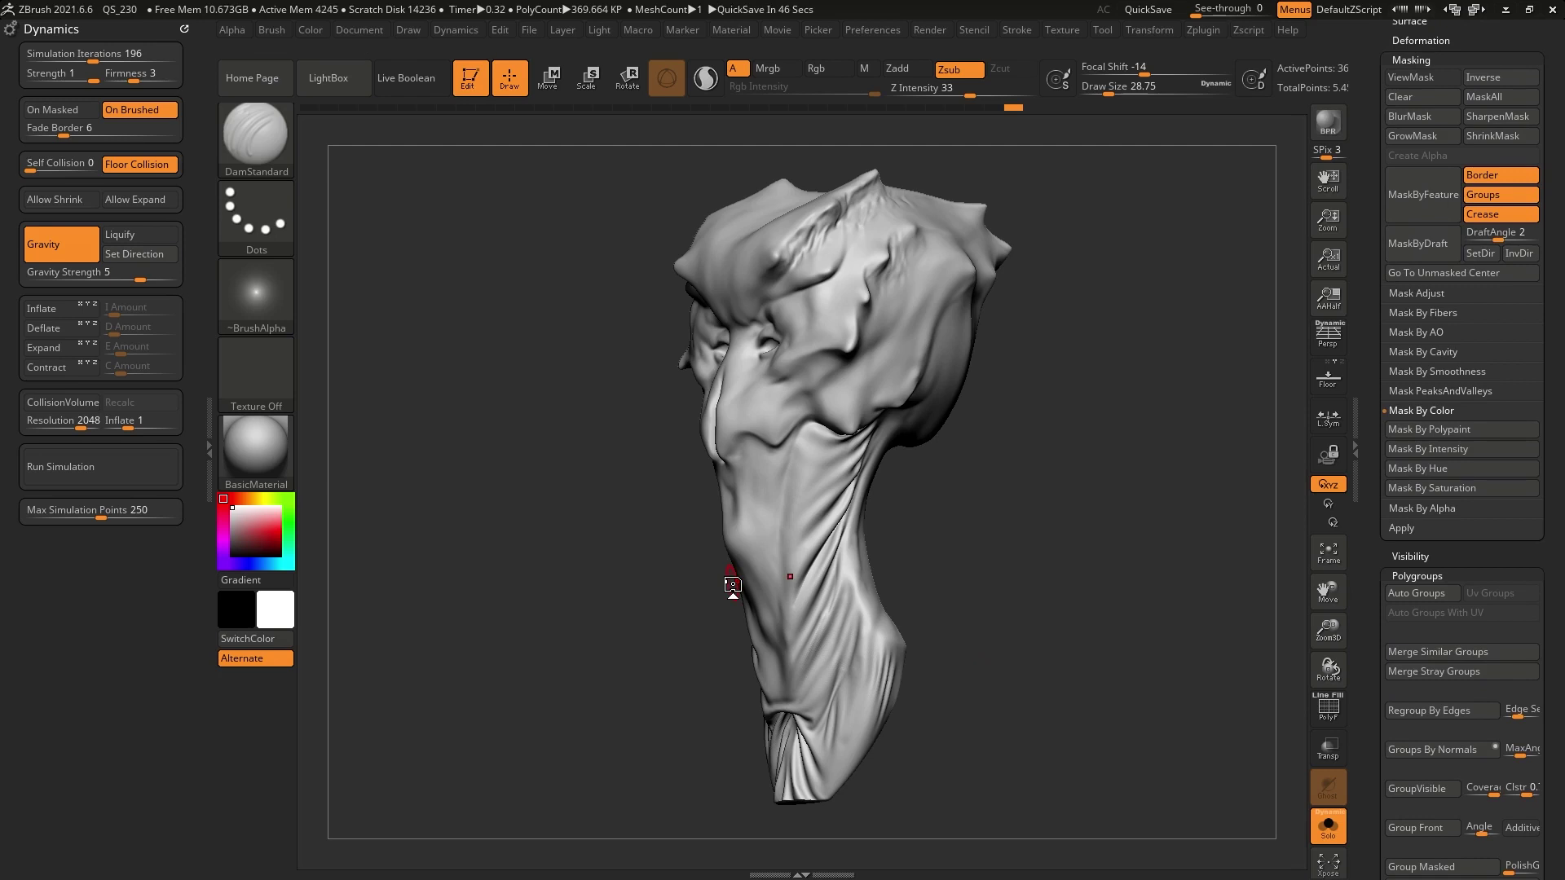
pyautogui.moveTo(981, 502)
pyautogui.mouseDown()
pyautogui.moveTo(995, 513)
pyautogui.moveTo(975, 600)
pyautogui.moveTo(968, 587)
pyautogui.mouseUp()
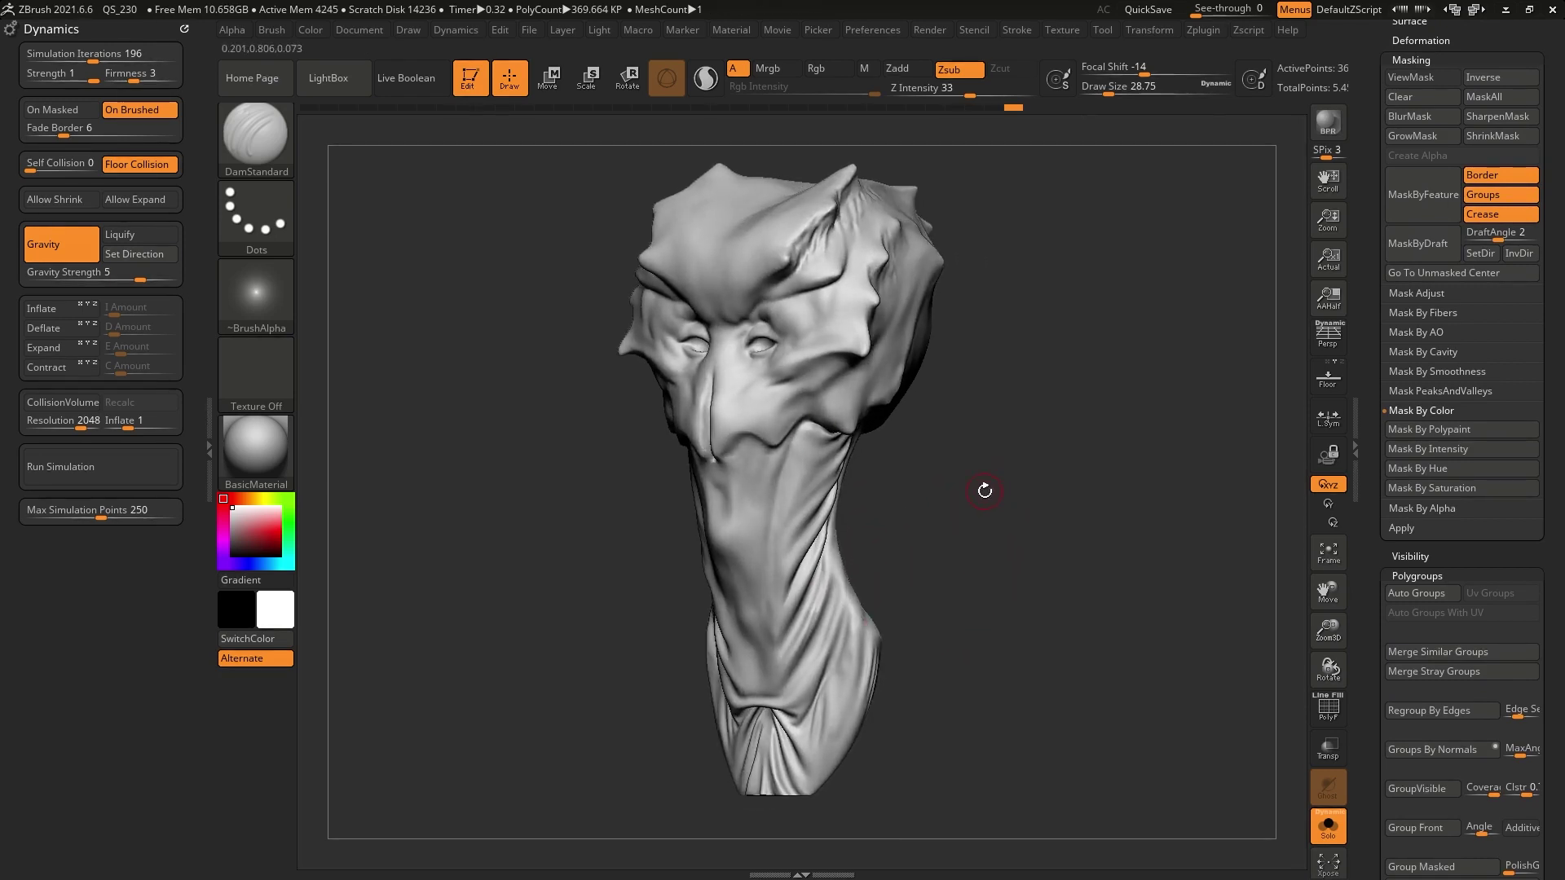